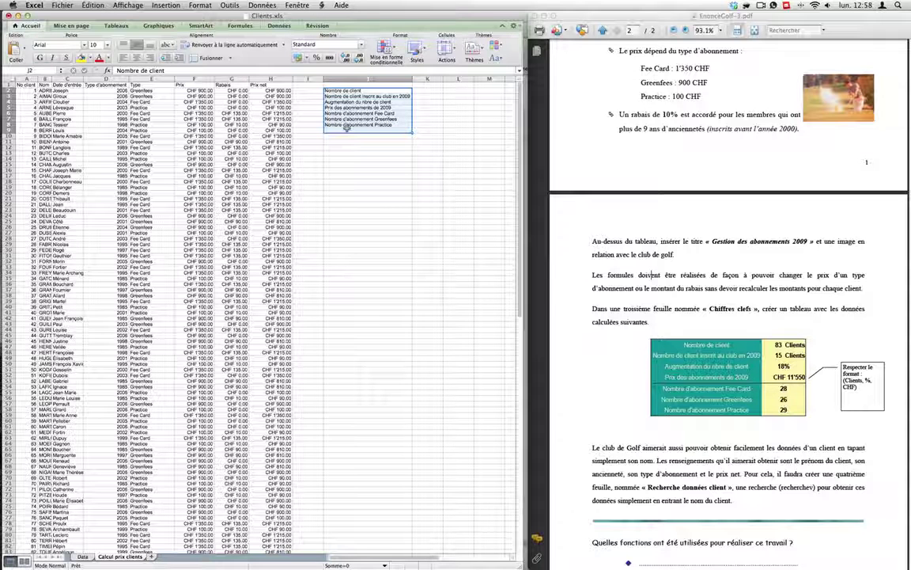
- Apply only the formatting of Prix cell F2 to Rabais cell G2 with Paste Special
{"action": "left_click", "coordinate": [239, 90]}
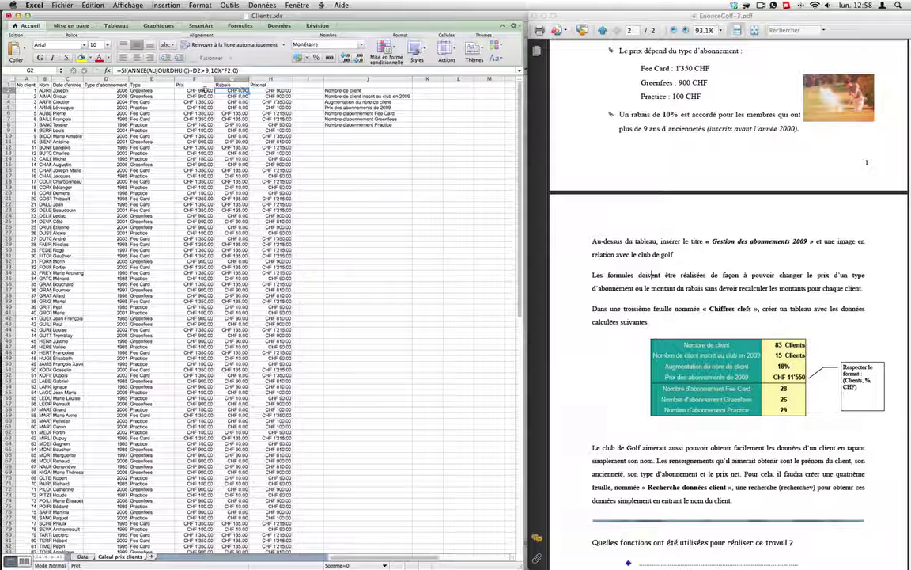
{"action": "left_click", "coordinate": [204, 90]}
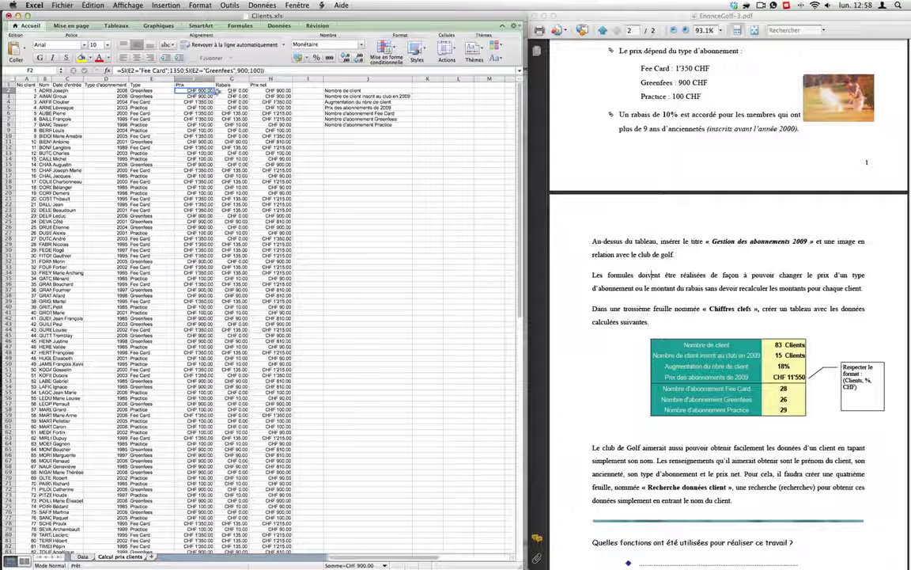
{"action": "key", "text": "super+c"}
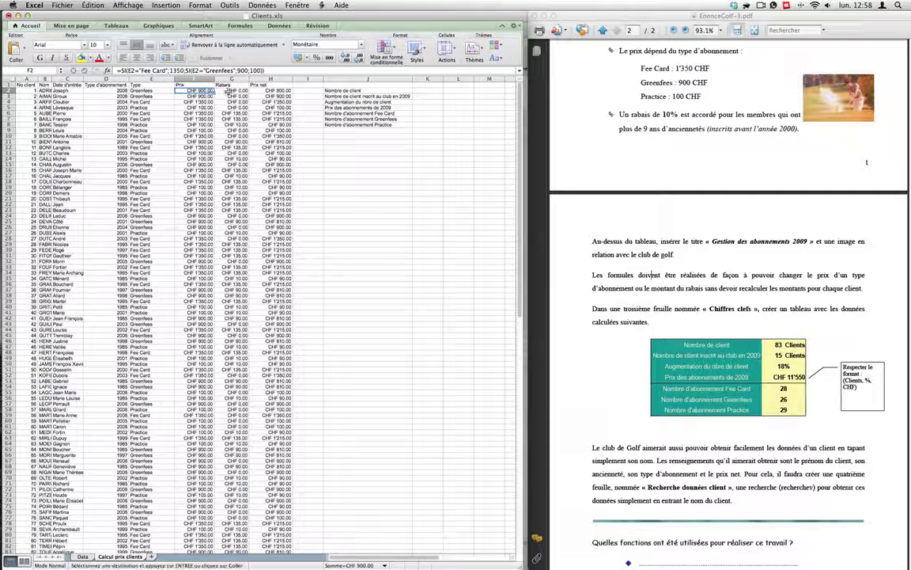
{"action": "right_click", "coordinate": [228, 91]}
{"action": "left_click", "coordinate": [247, 122]}
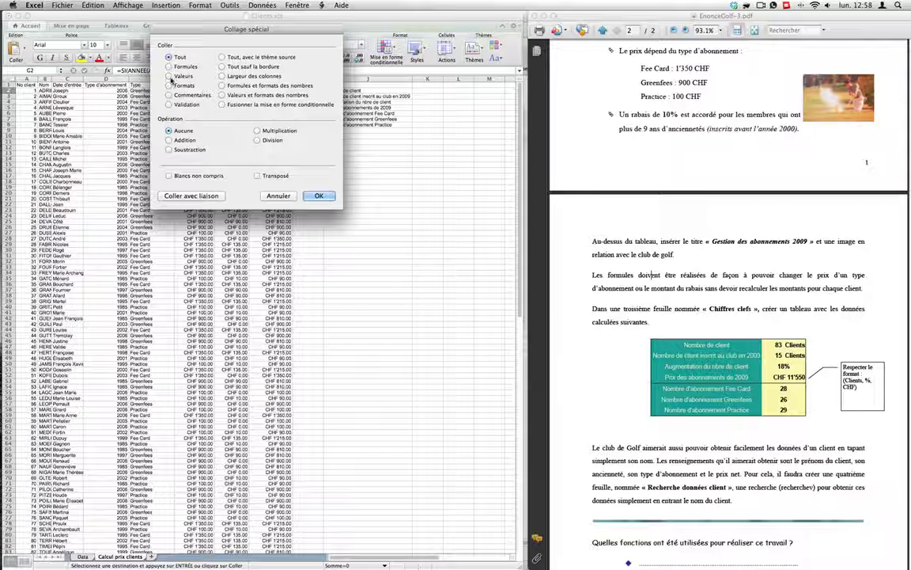
{"action": "left_click", "coordinate": [170, 85]}
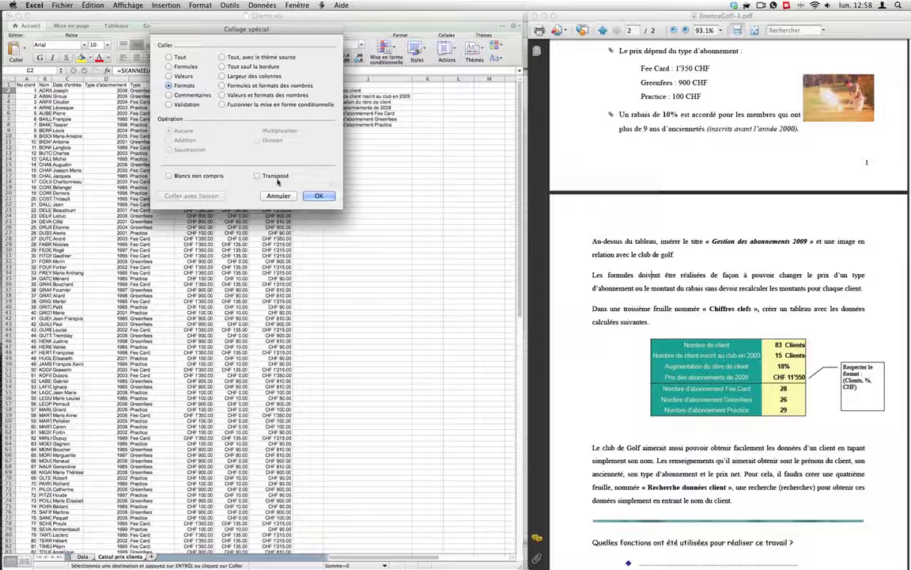
{"action": "left_click", "coordinate": [318, 195]}
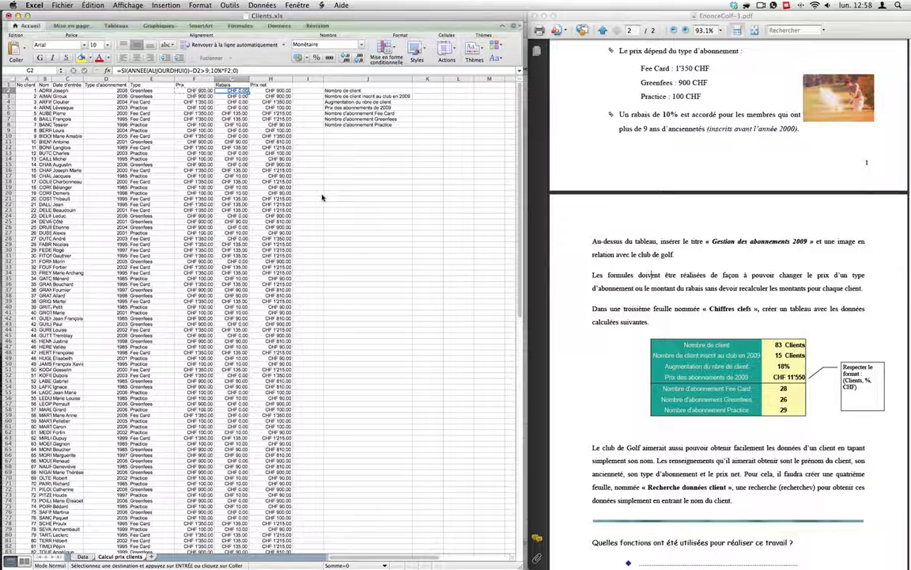
{"action": "left_click", "coordinate": [427, 91]}
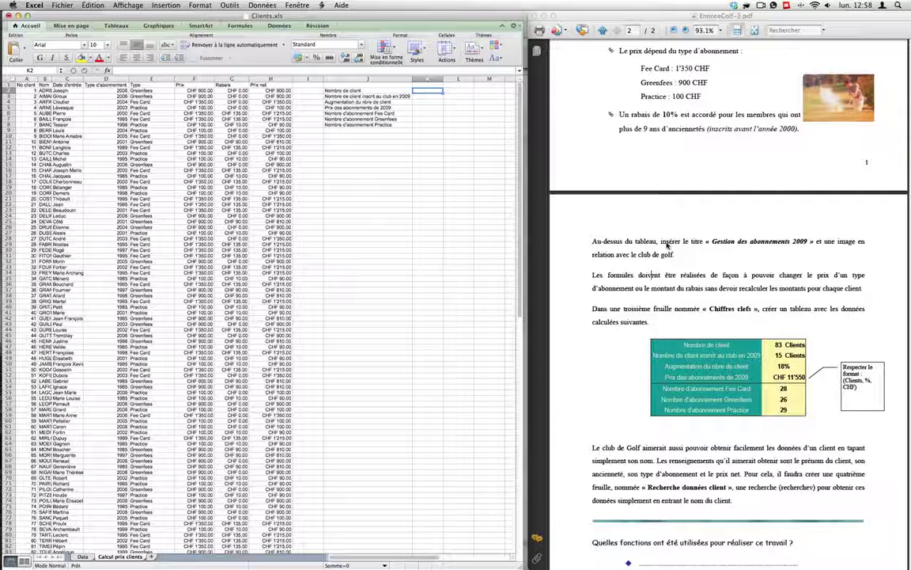
- Copy the title "Gestion des abonnements 2009" from the PDF assignment into cell J1 of the client price sheet
{"action": "left_click", "coordinate": [714, 243]}
{"action": "left_click_drag", "start_coordinate": [712, 241], "coordinate": [808, 241]}
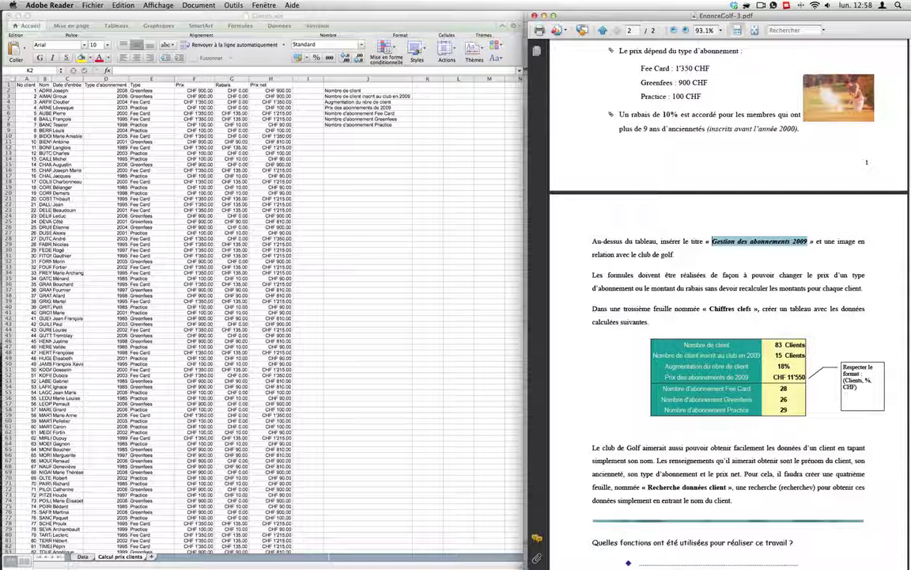
{"action": "key", "text": "super+c"}
{"action": "left_click", "coordinate": [374, 88]}
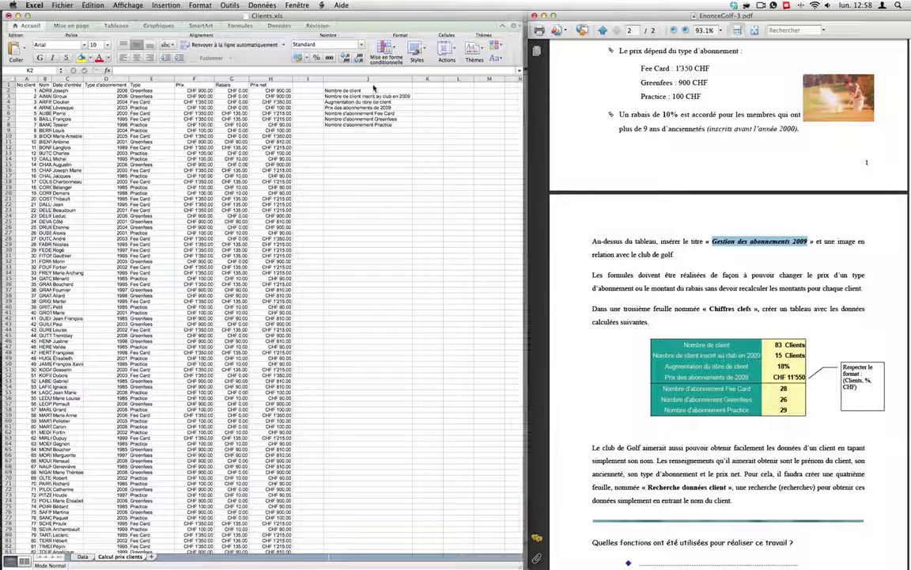
{"action": "left_click", "coordinate": [370, 84]}
{"action": "key", "text": "super+v"}
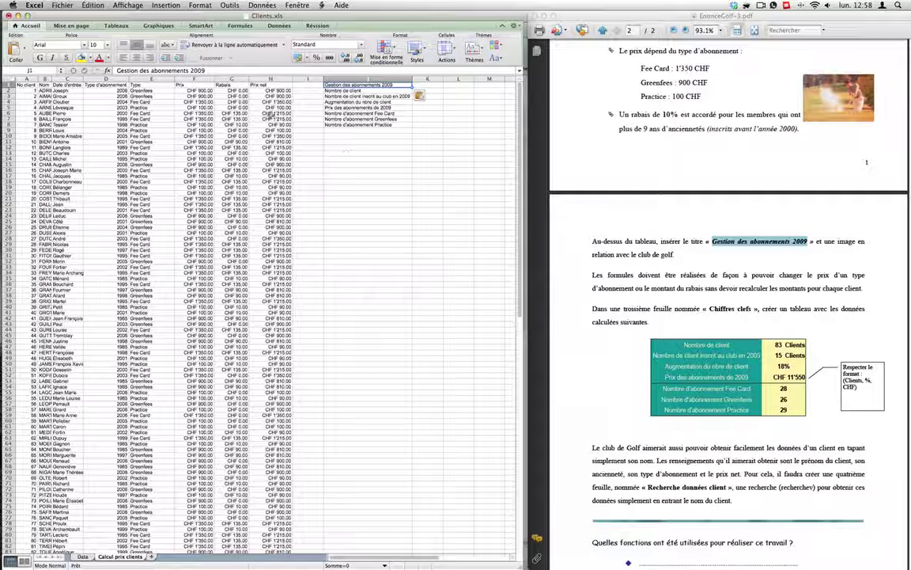
- Copy the Fee Card, Greenfees and Practice price lines from the PDF assignment into cells J10:J12
{"action": "left_click", "coordinate": [203, 91]}
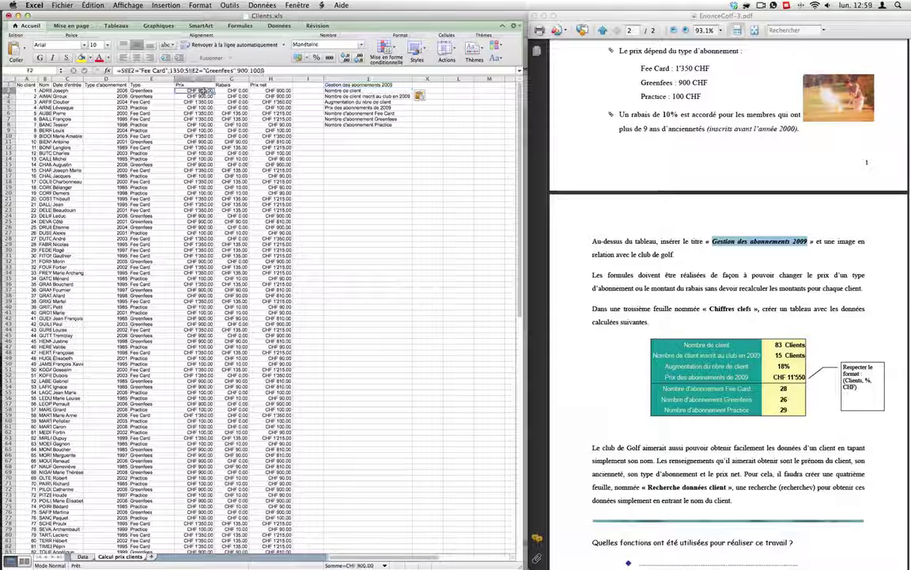
{"action": "left_click", "coordinate": [353, 137]}
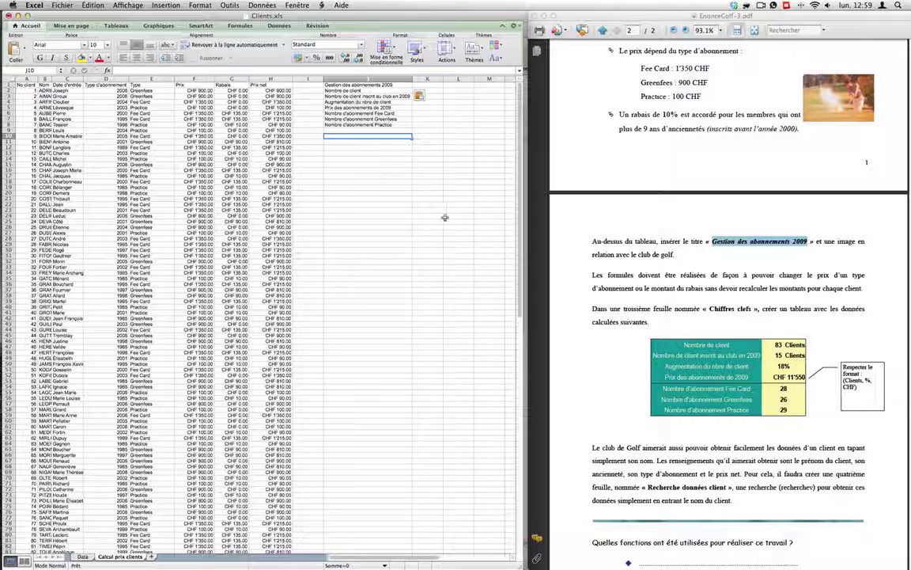
{"action": "left_click", "coordinate": [675, 97]}
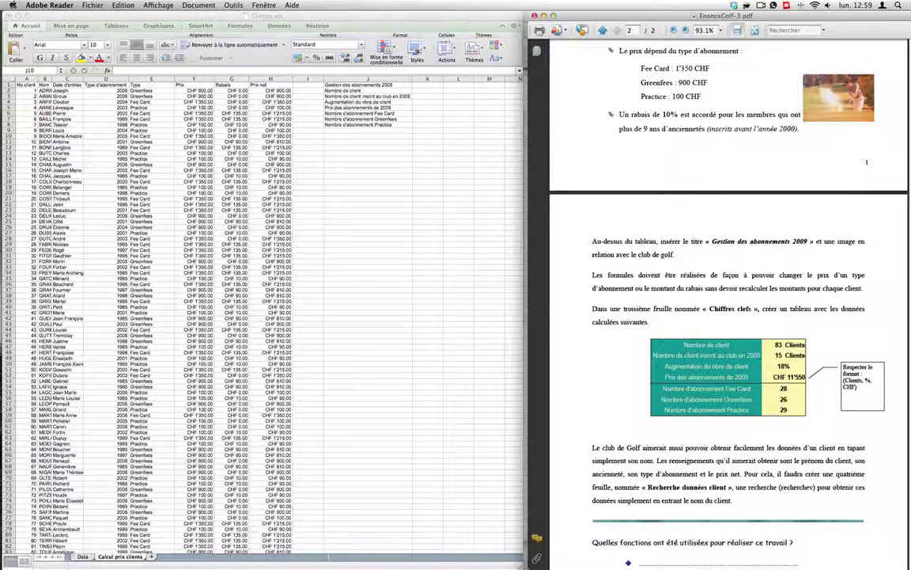
{"action": "left_click_drag", "start_coordinate": [640, 68], "coordinate": [701, 96]}
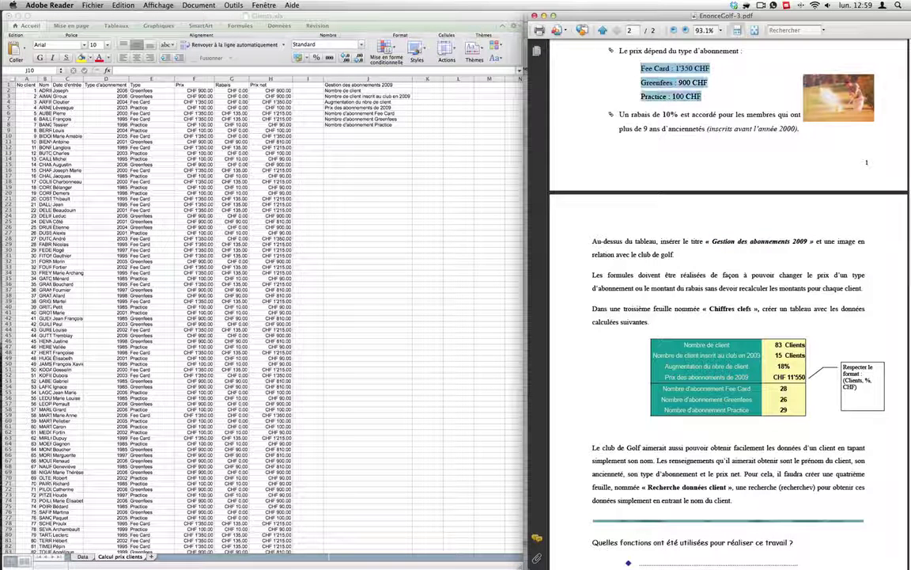
{"action": "left_click", "coordinate": [357, 143]}
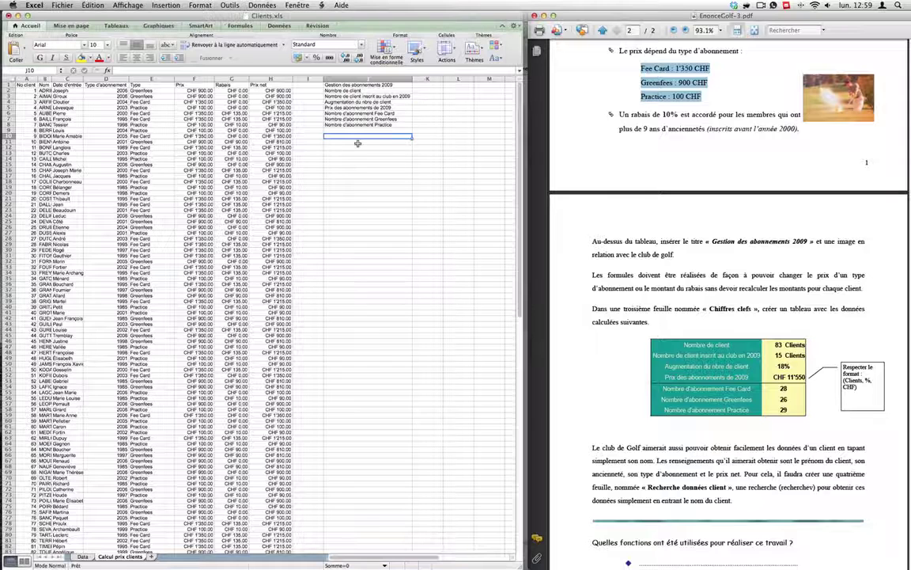
{"action": "key", "text": "super+v"}
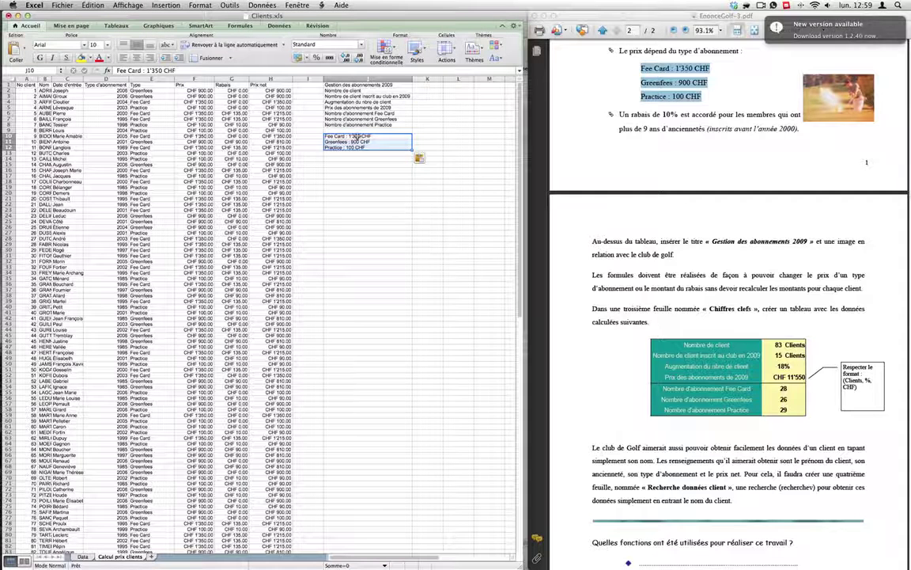
- Remove the colons and prices from J10:J12, keeping only the labels Fee Card, Greenfees and Practice
{"action": "double_click", "coordinate": [358, 136]}
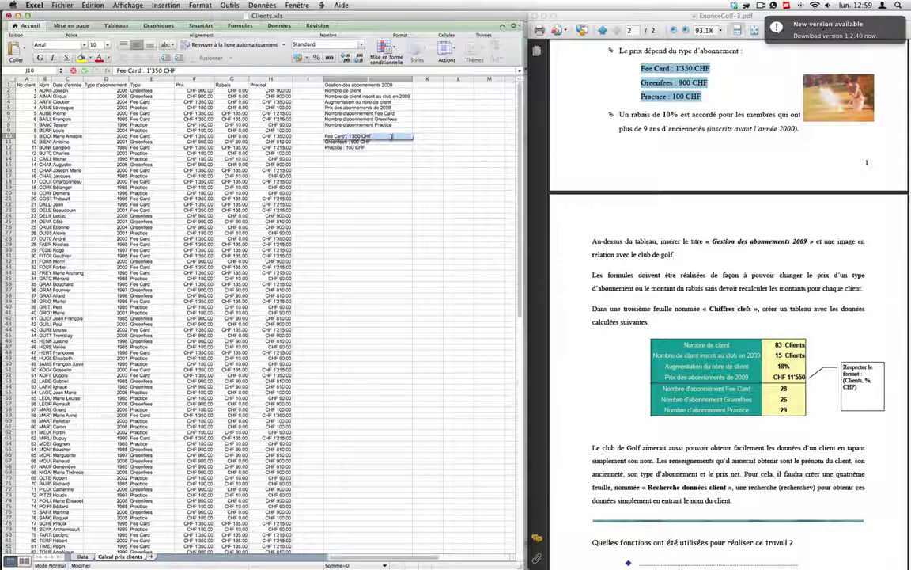
{"action": "key", "text": "BackSpace"}
{"action": "left_click", "coordinate": [348, 143]}
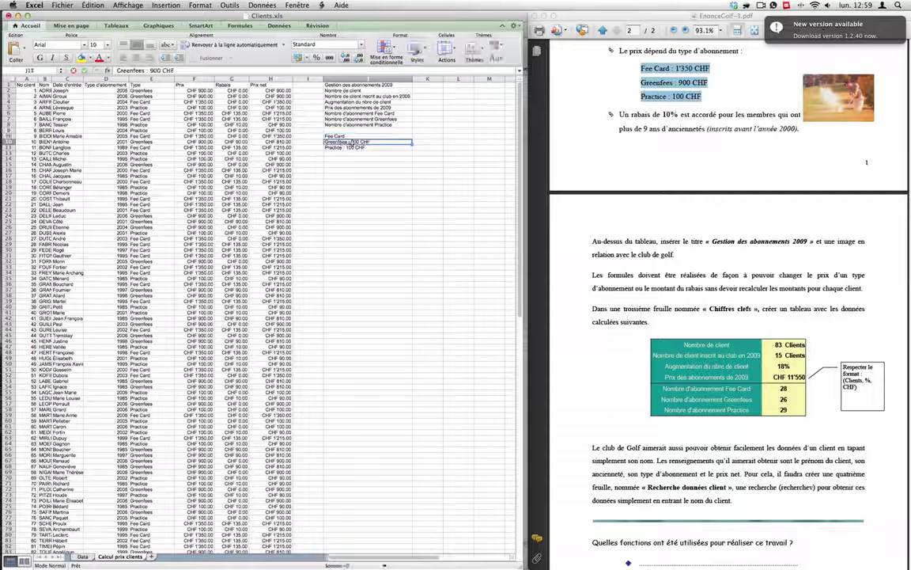
{"action": "double_click", "coordinate": [351, 142]}
{"action": "left_click_drag", "start_coordinate": [346, 142], "coordinate": [383, 141]}
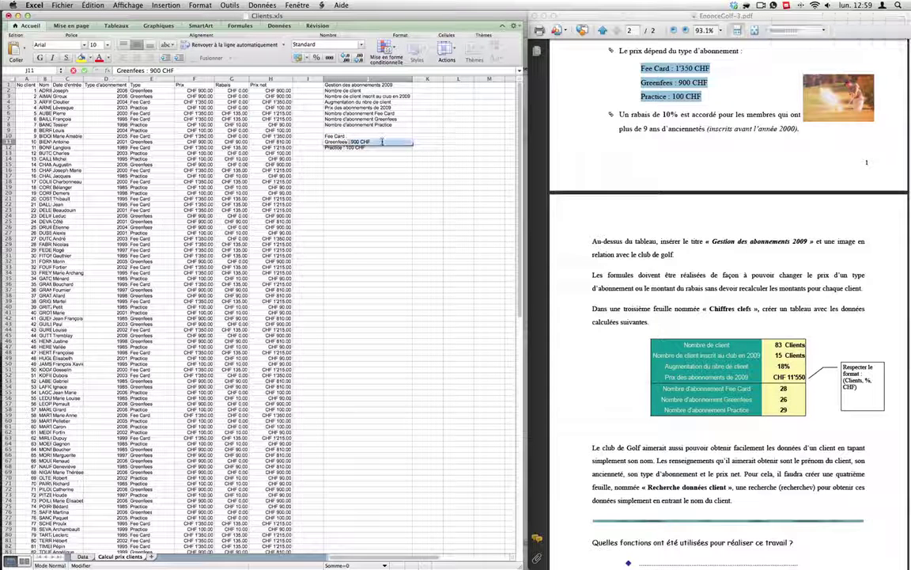
{"action": "key", "text": "BackSpace"}
{"action": "left_click", "coordinate": [349, 148]}
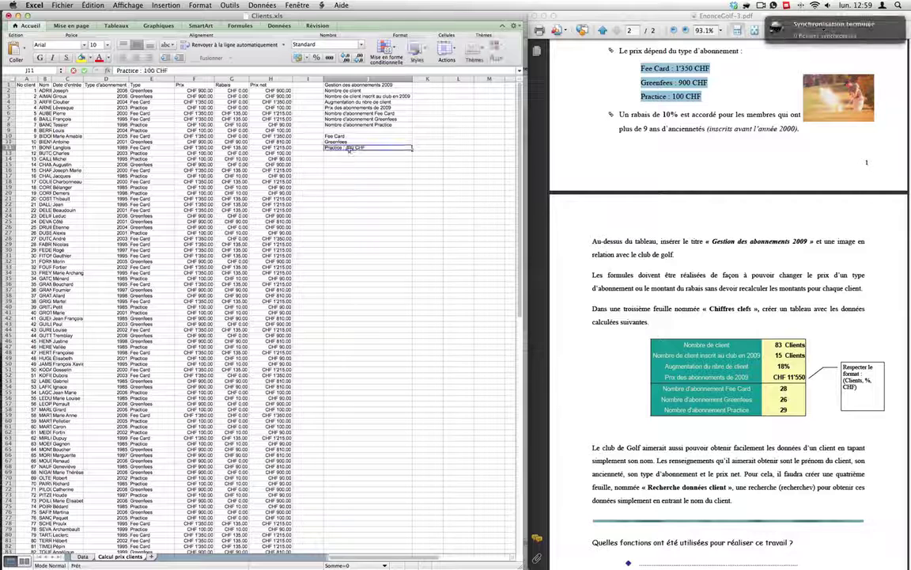
{"action": "double_click", "coordinate": [349, 148]}
{"action": "left_click_drag", "start_coordinate": [343, 148], "coordinate": [400, 148]}
{"action": "key", "text": "BackSpace"}
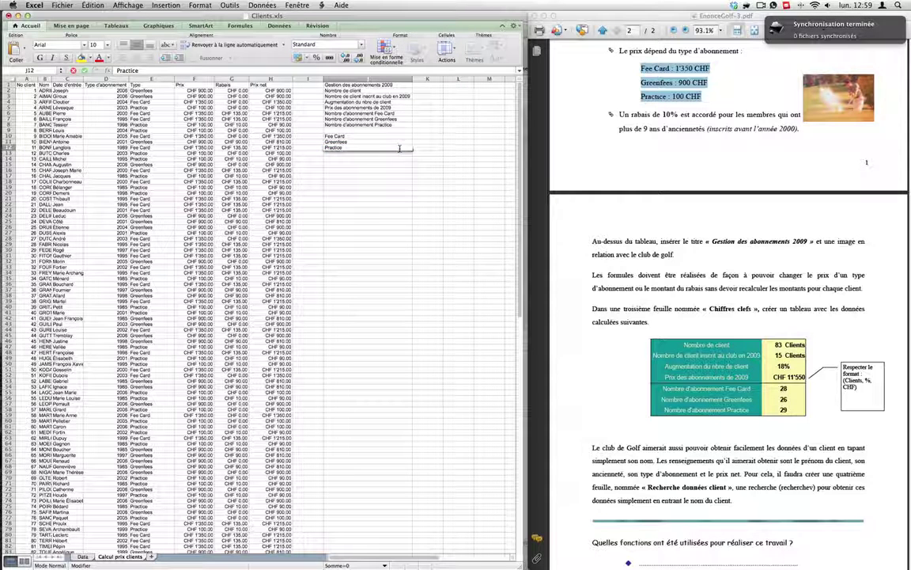
- Enter the prices 1350, 900 and 100 in K10:K12 beside the Fee Card, Greenfees and Practice labels
{"action": "left_click", "coordinate": [428, 137]}
{"action": "type", "text": "1"}
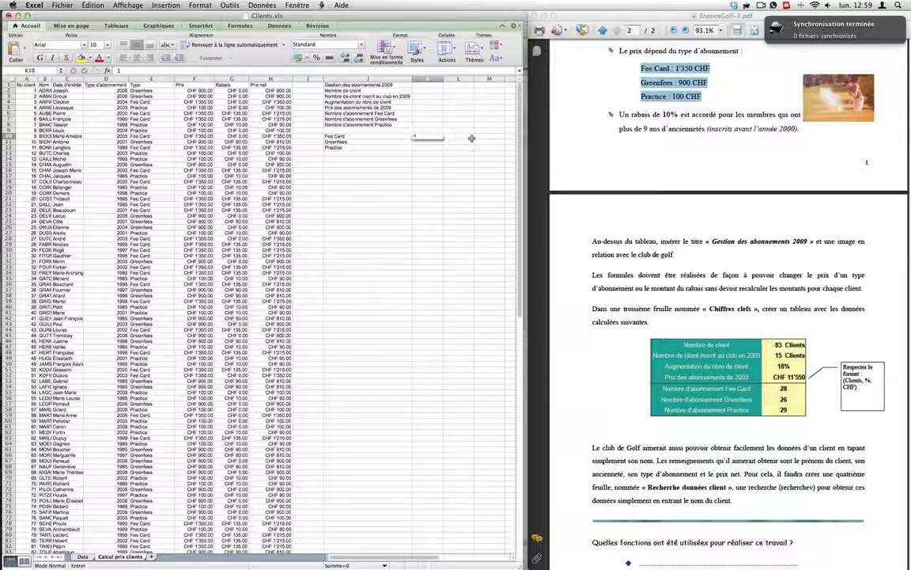
{"action": "type", "text": "350"}
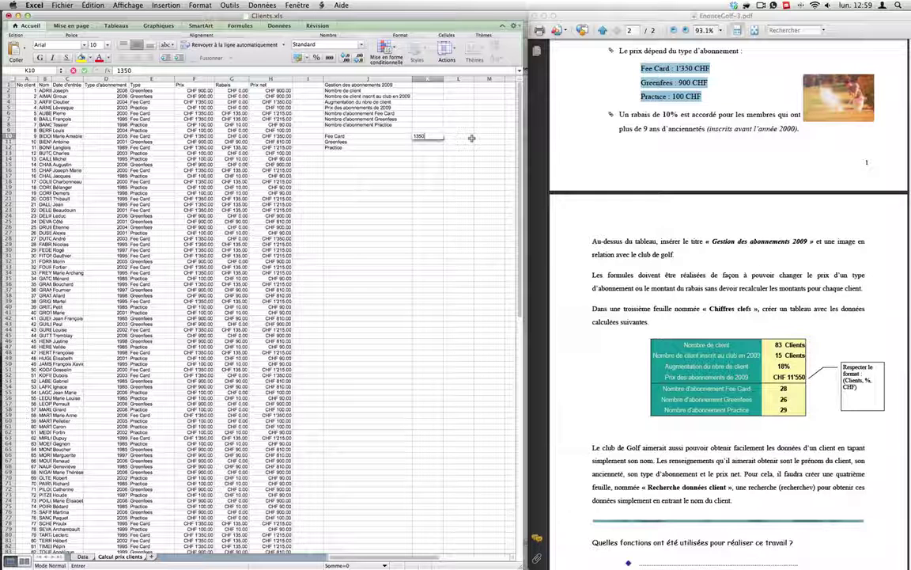
{"action": "key", "text": "Return"}
{"action": "type", "text": "900"}
{"action": "key", "text": "Return"}
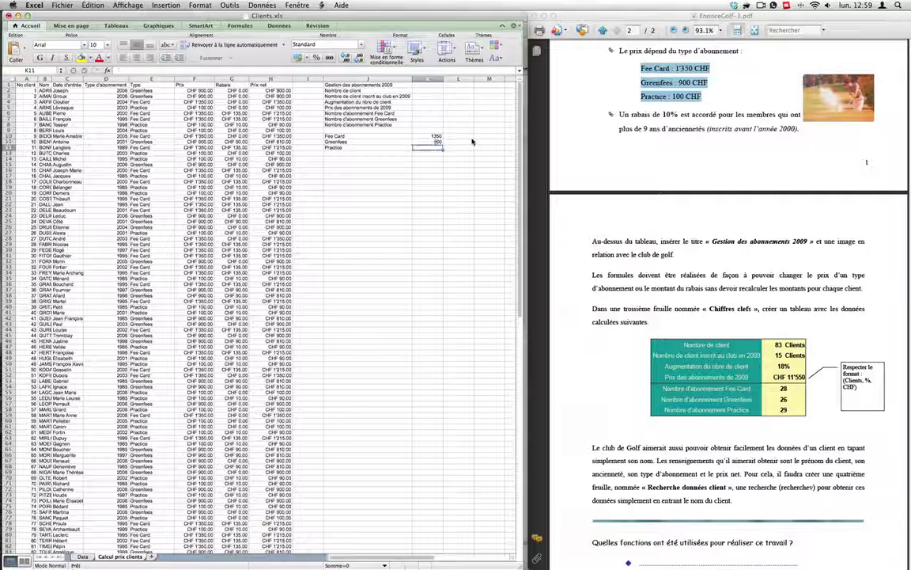
{"action": "type", "text": "100"}
{"action": "left_click", "coordinate": [471, 138]}
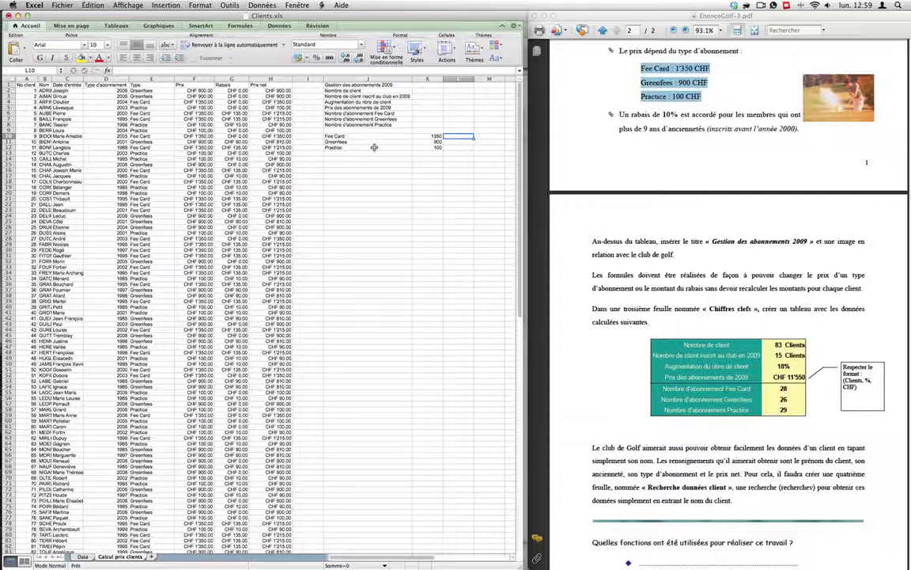
- In the Prix formula in F2, replace "Fee Card" with a reference to J10 and 1350 with K10
{"action": "left_click", "coordinate": [189, 90]}
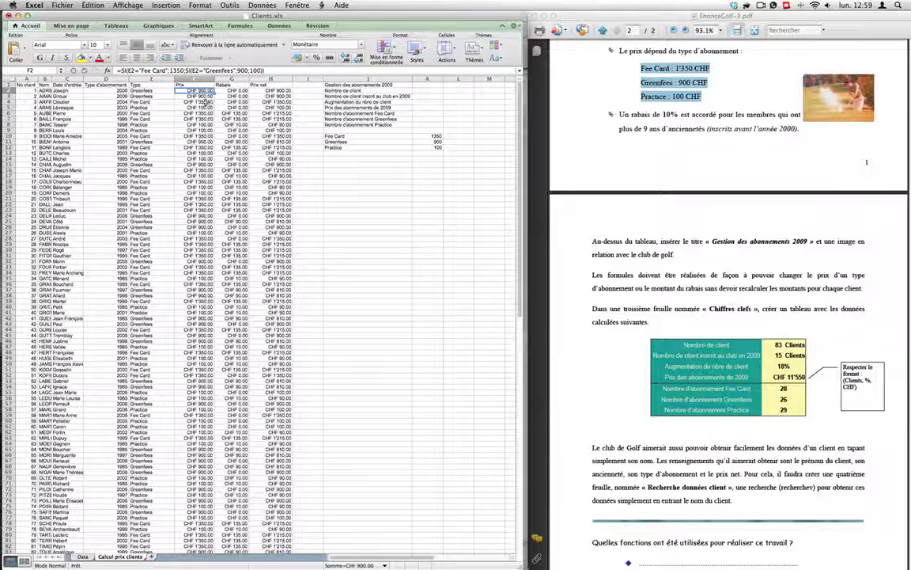
{"action": "left_click_drag", "start_coordinate": [140, 71], "coordinate": [169, 73]}
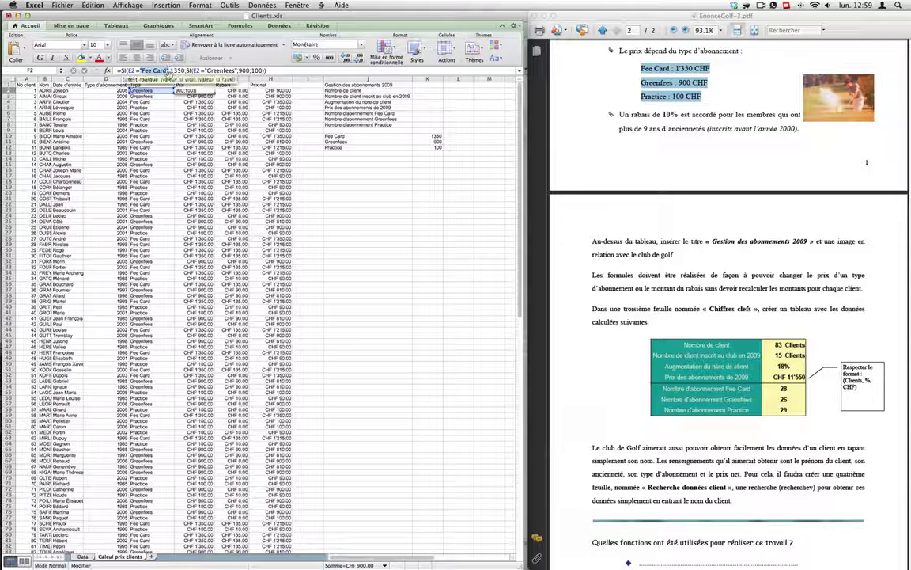
{"action": "left_click", "coordinate": [342, 137]}
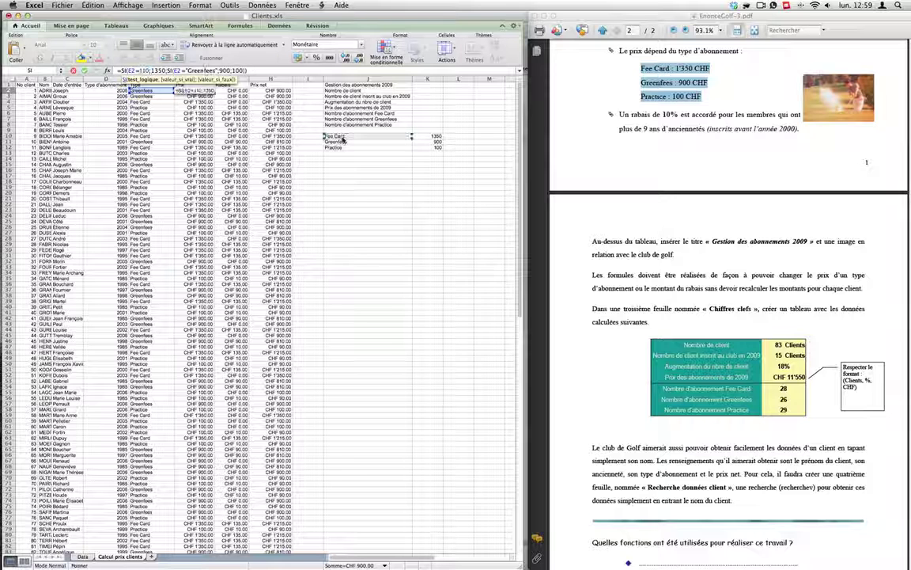
{"action": "double_click", "coordinate": [147, 69]}
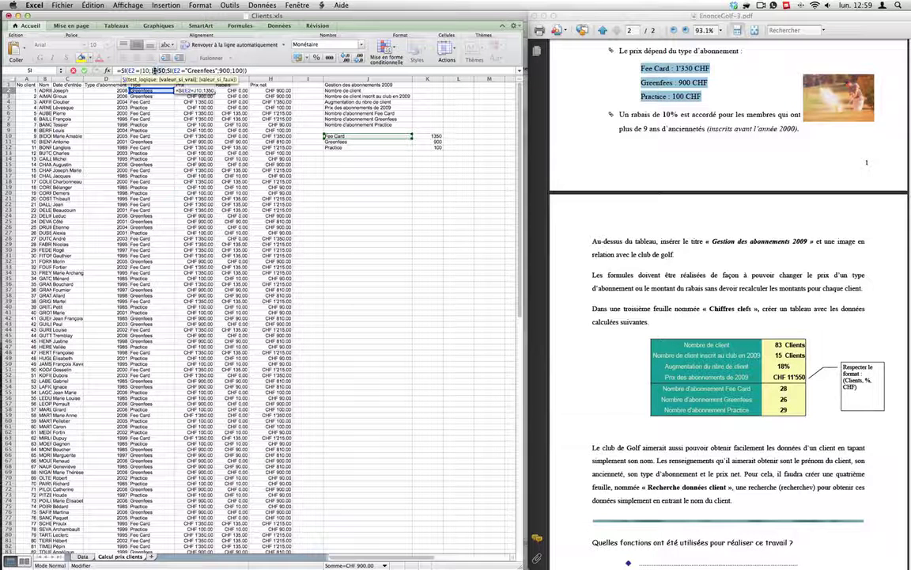
{"action": "left_click", "coordinate": [423, 136]}
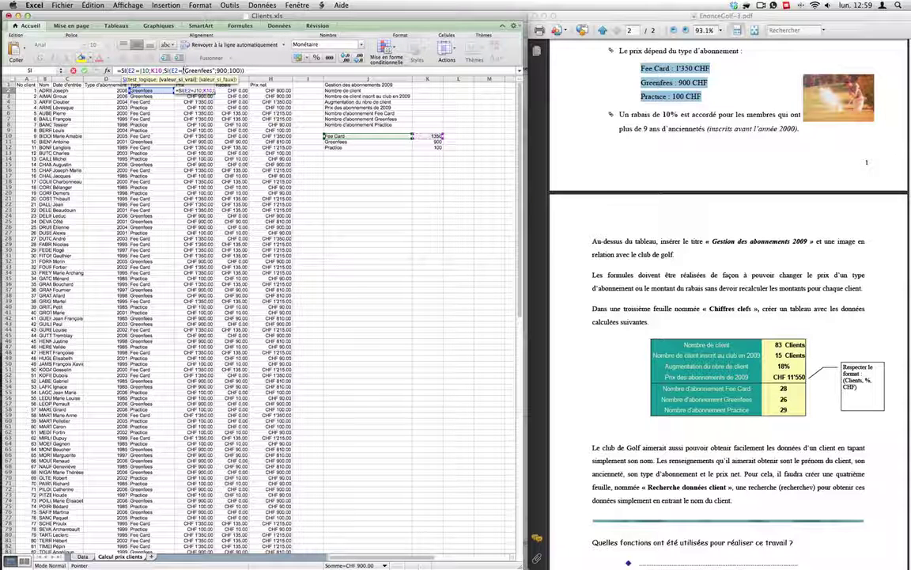
- In the nested SI of the F2 formula, replace "Greenfees" with J11, 900 with K11 and 100 with K12
{"action": "left_click_drag", "start_coordinate": [165, 70], "coordinate": [213, 70]}
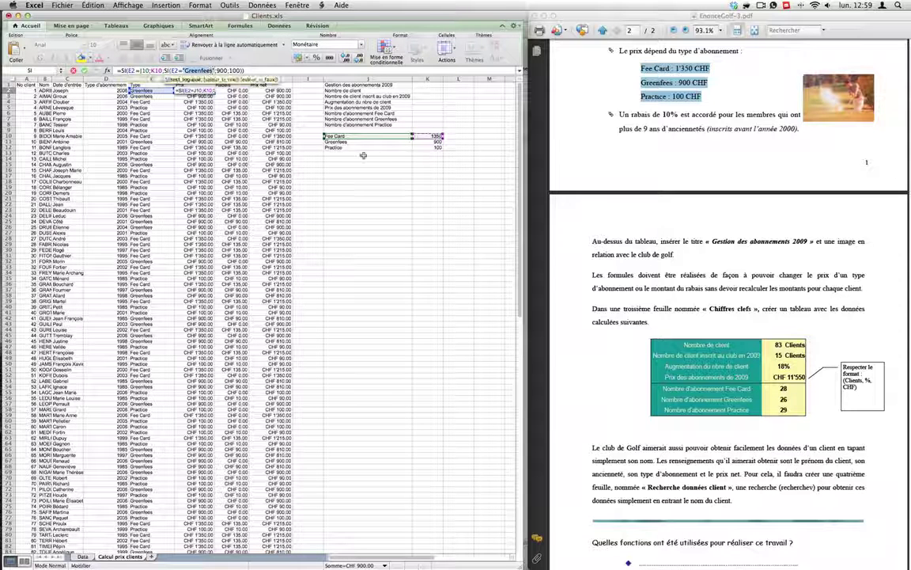
{"action": "left_click", "coordinate": [327, 142]}
{"action": "left_click_drag", "start_coordinate": [197, 70], "coordinate": [208, 70]}
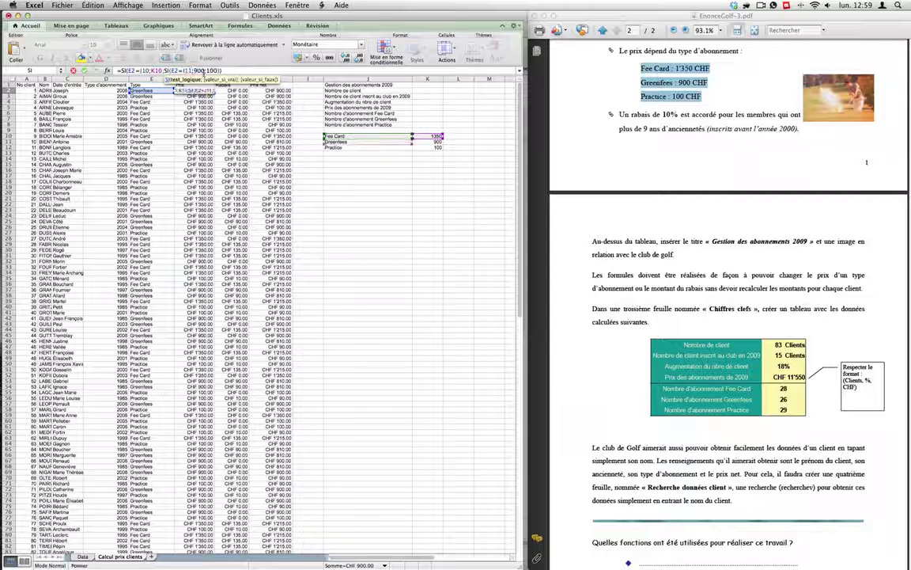
{"action": "left_click", "coordinate": [438, 141]}
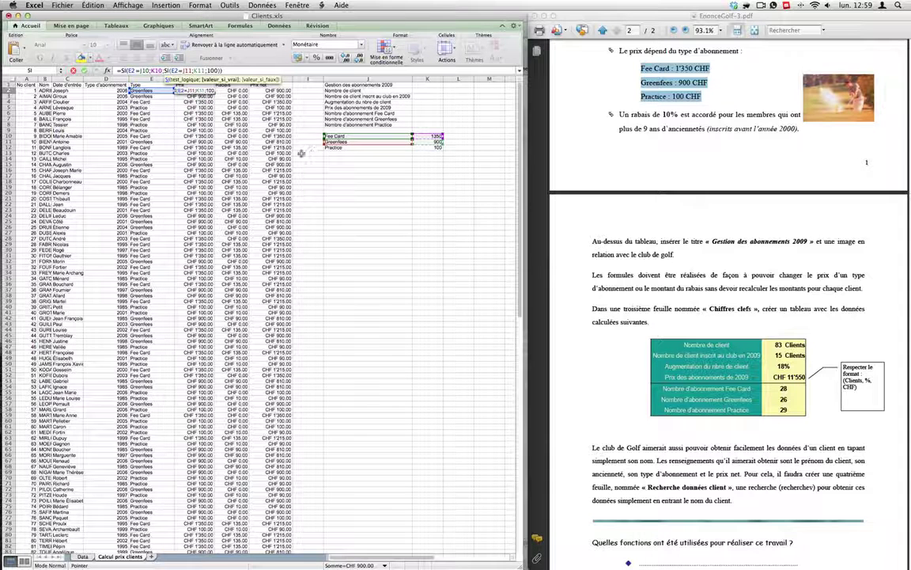
{"action": "left_click", "coordinate": [194, 70]}
{"action": "left_click", "coordinate": [437, 147]}
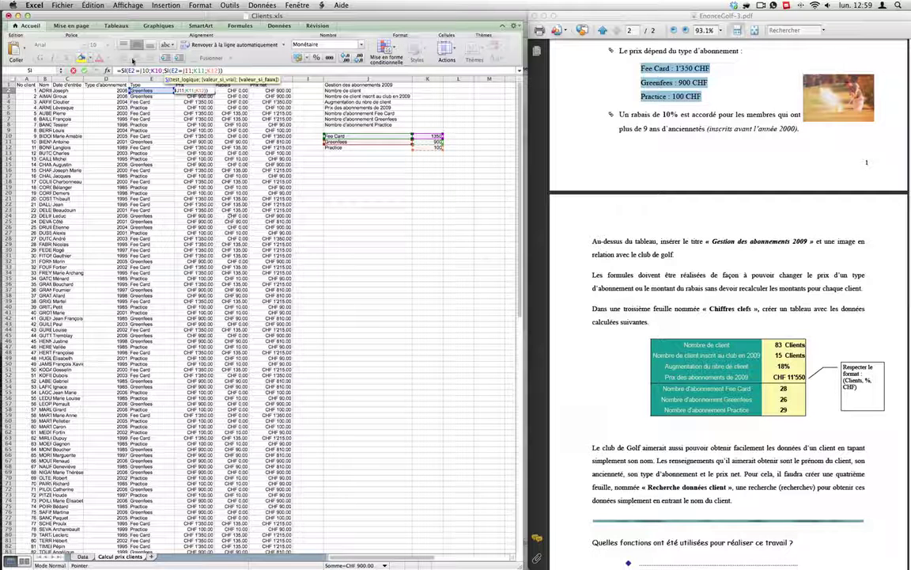
- Lock the row numbers in the F2 price formula so its references become J$10, K$10, J$11, K$11 and K$12
{"action": "left_click", "coordinate": [155, 70]}
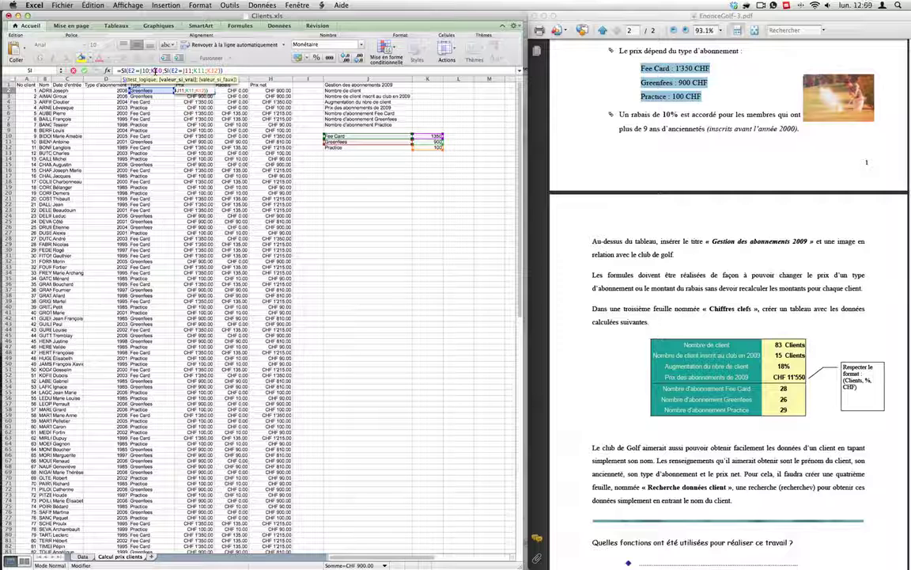
{"action": "key", "text": "super+t"}
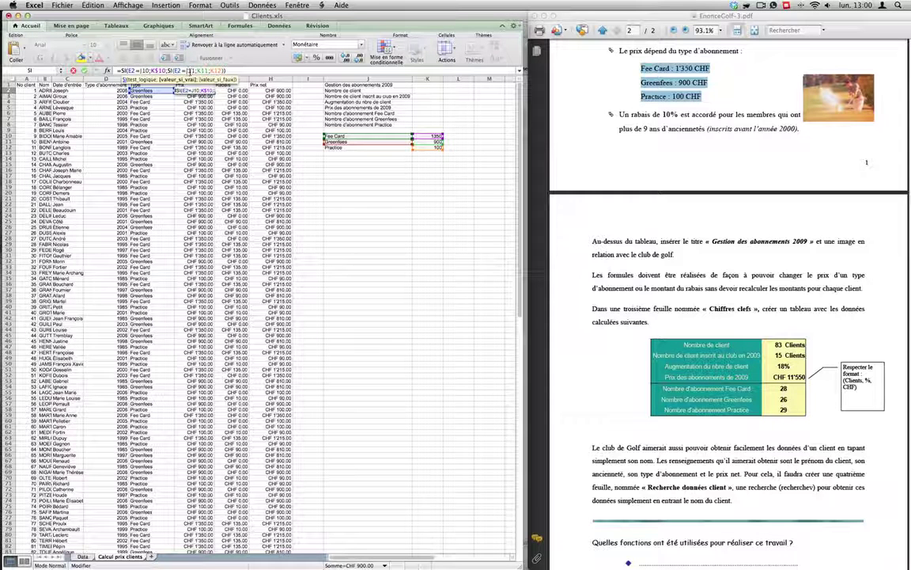
{"action": "left_click", "coordinate": [143, 71]}
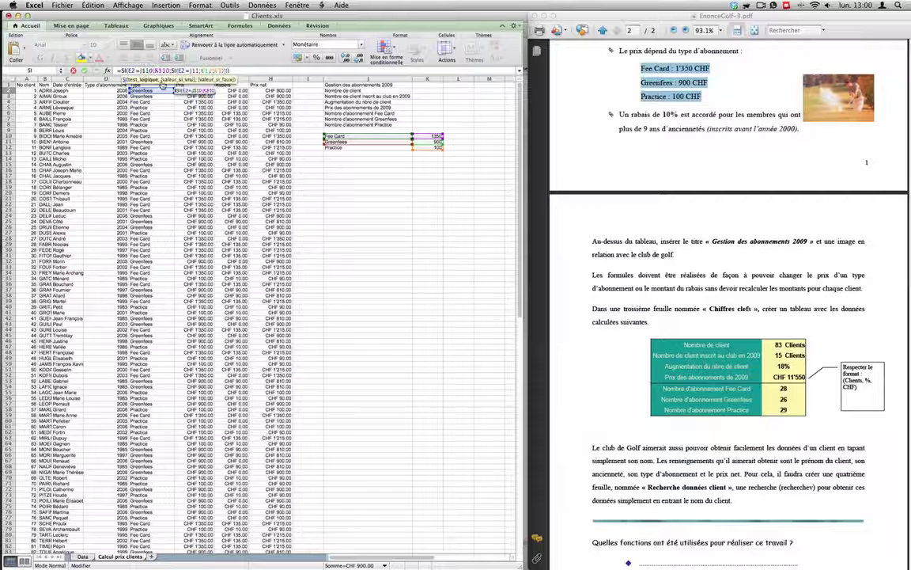
{"action": "type", "text": "$"}
{"action": "left_click", "coordinate": [192, 70]}
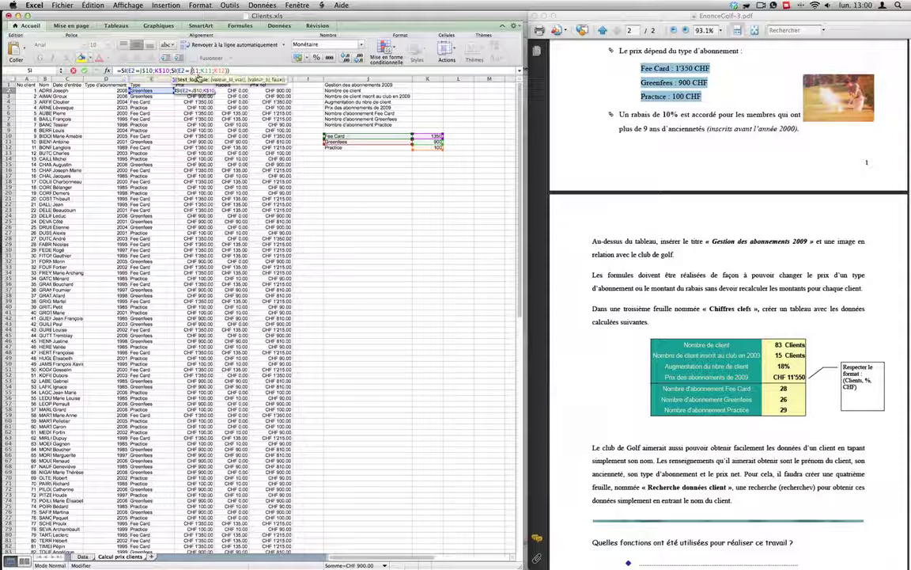
{"action": "type", "text": "$"}
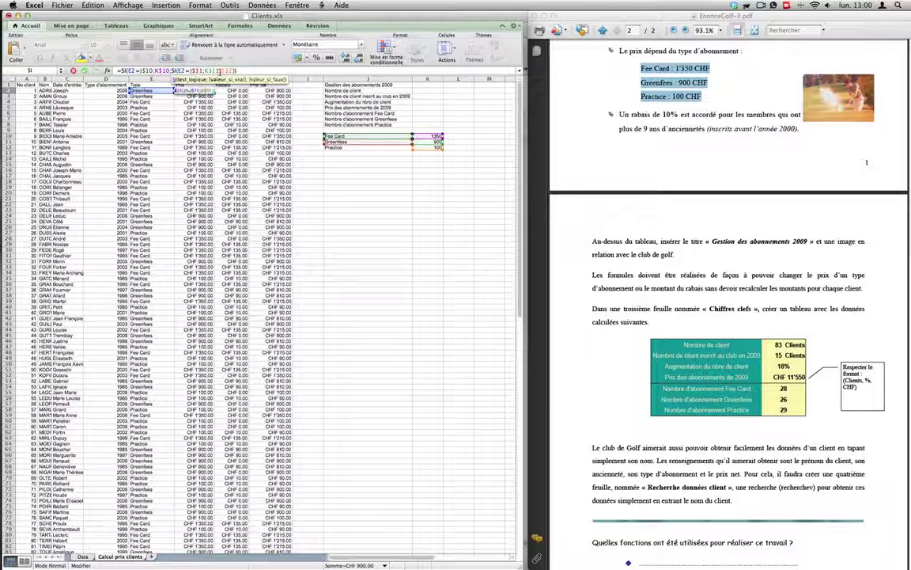
{"action": "left_click", "coordinate": [207, 71]}
{"action": "type", "text": "$"}
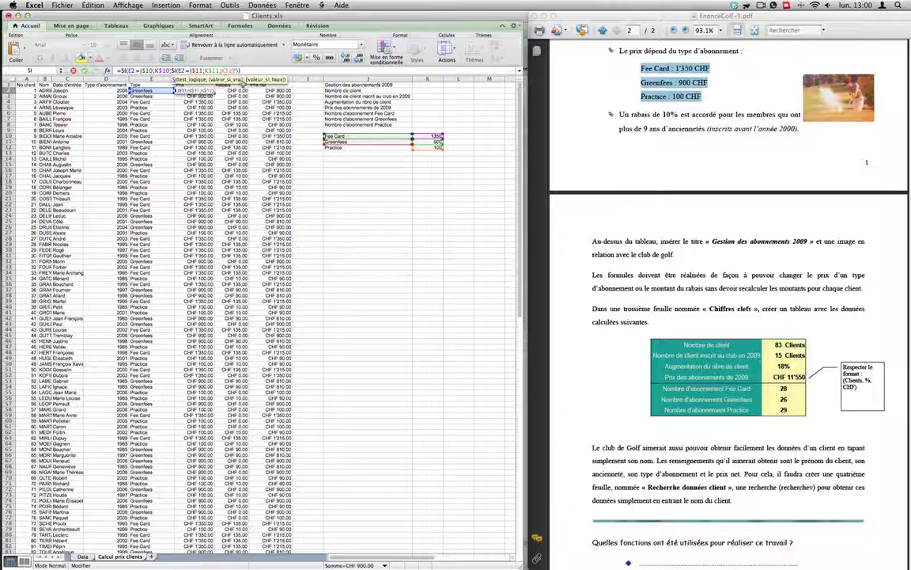
{"action": "key", "text": "Return"}
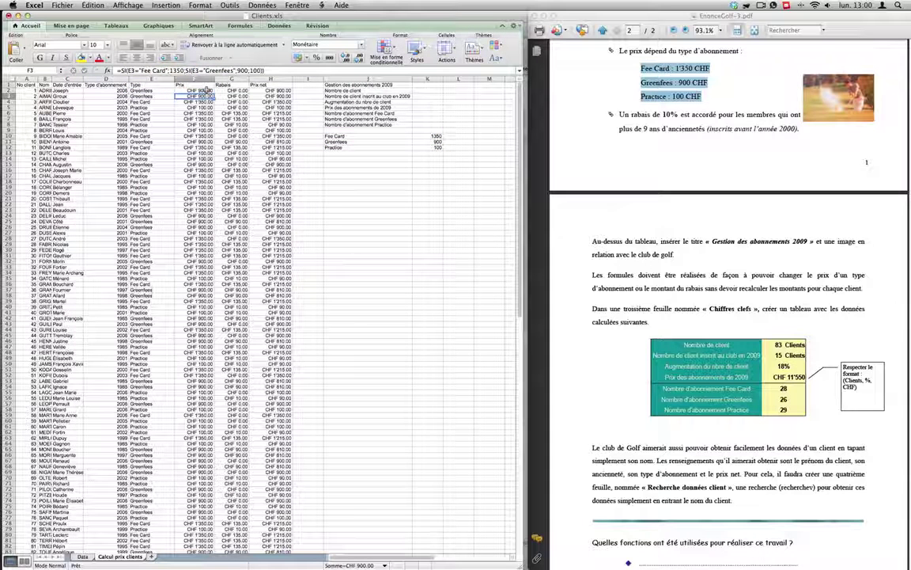
- Fill the F2 price formula down the Prix column to the last client in row 84
{"action": "left_click", "coordinate": [209, 91]}
{"action": "left_click_drag", "start_coordinate": [212, 93], "coordinate": [223, 149]}
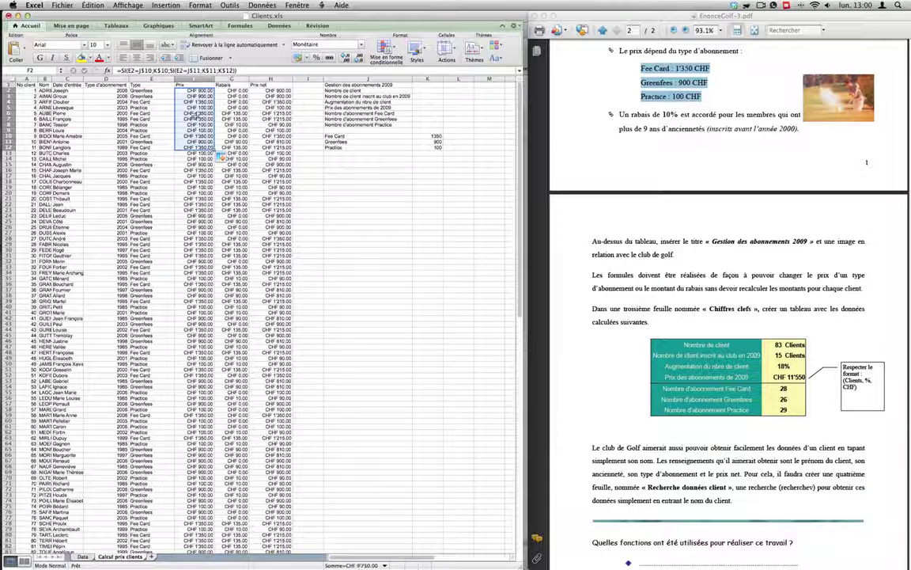
{"action": "key", "text": "super+z"}
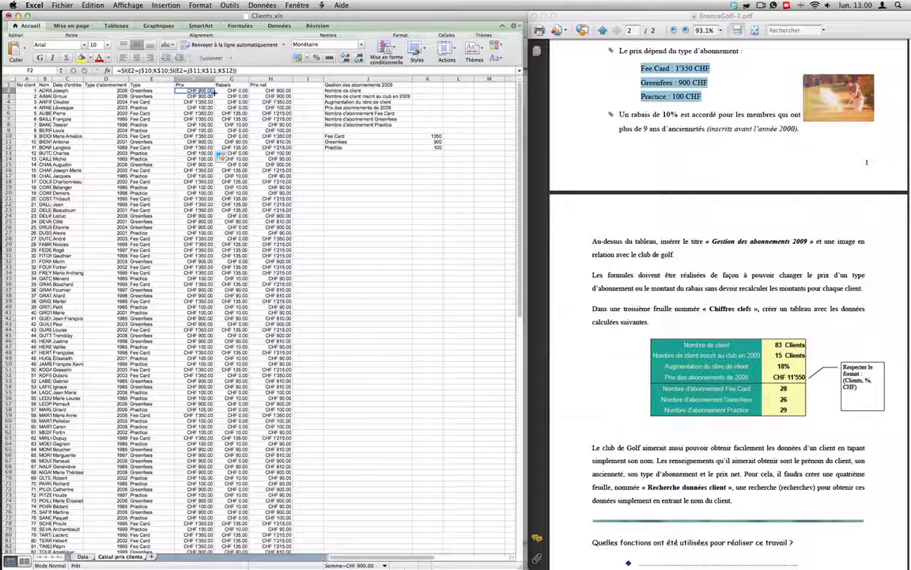
{"action": "left_click_drag", "start_coordinate": [212, 93], "coordinate": [189, 536]}
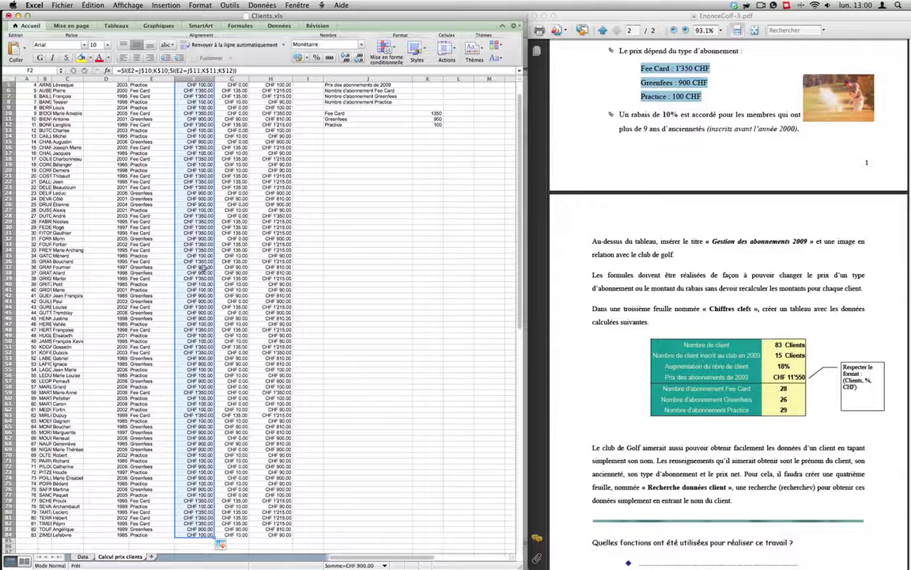
{"action": "scroll", "coordinate": [224, 231], "scroll_direction": "up", "scroll_amount": 3}
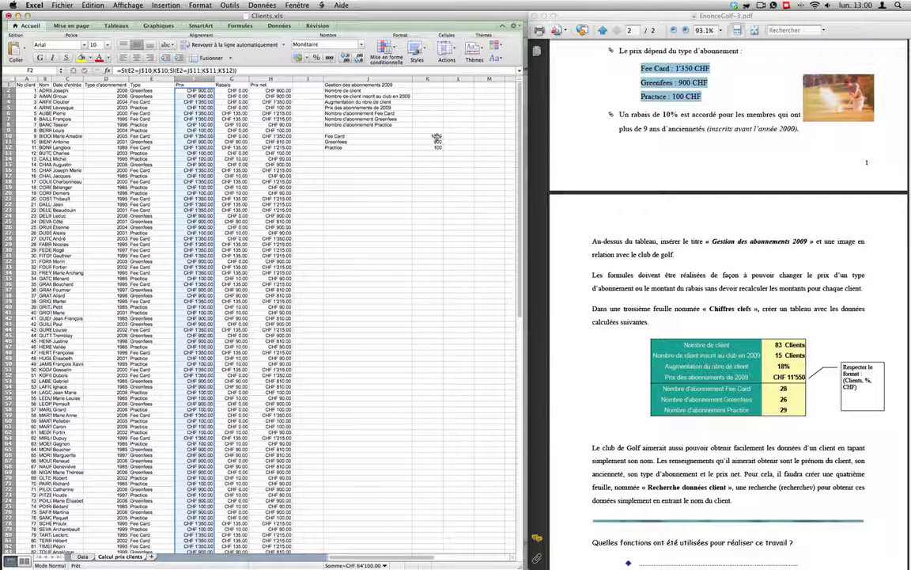
- Test the price link by setting the Greenfees price in K11 to 1200, checking F2 and undoing the change
{"action": "left_click", "coordinate": [434, 136]}
{"action": "left_click", "coordinate": [418, 142]}
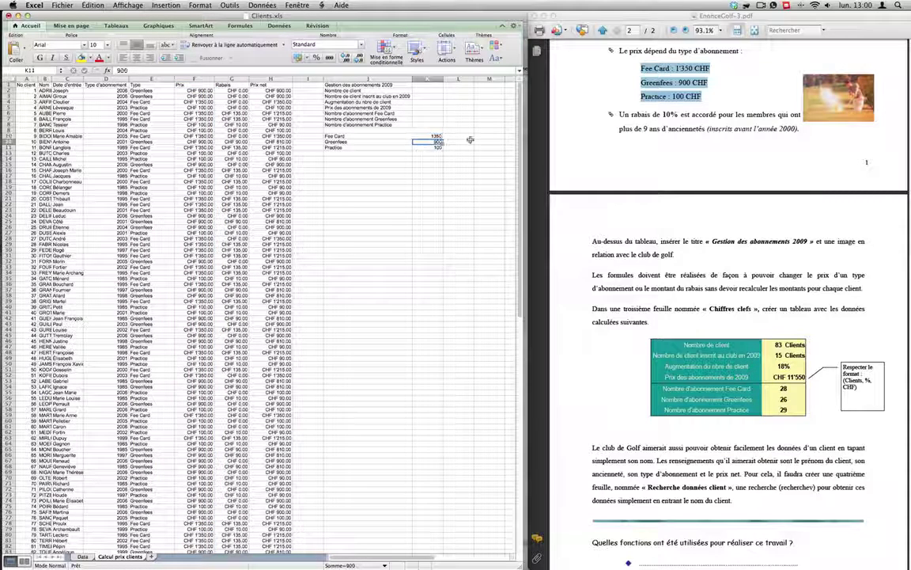
{"action": "type", "text": "12"}
{"action": "key", "text": "Return"}
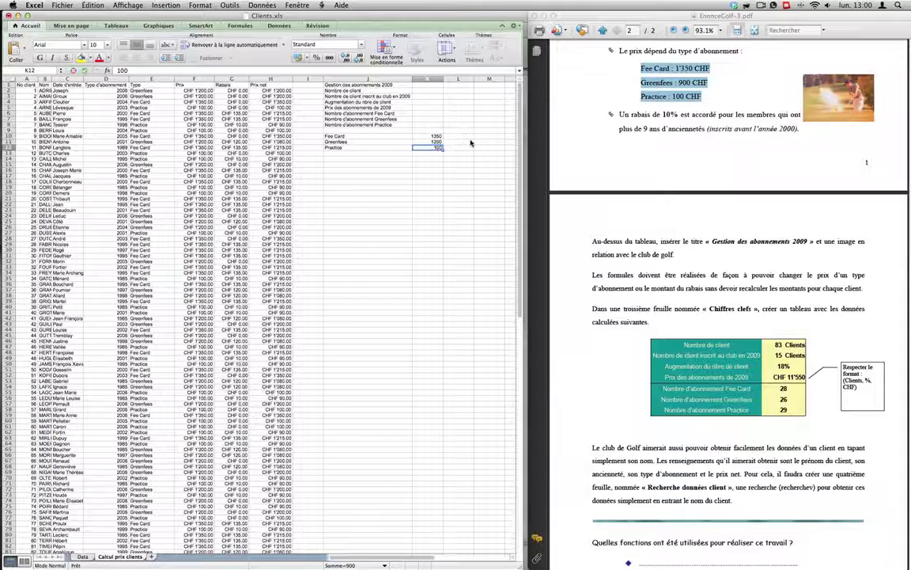
{"action": "left_click", "coordinate": [190, 92]}
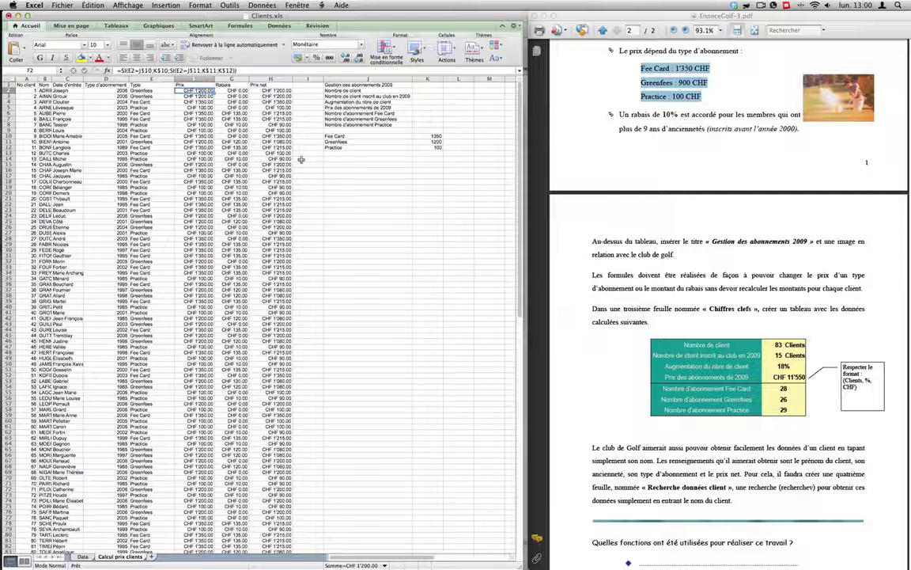
{"action": "key", "text": "super+z"}
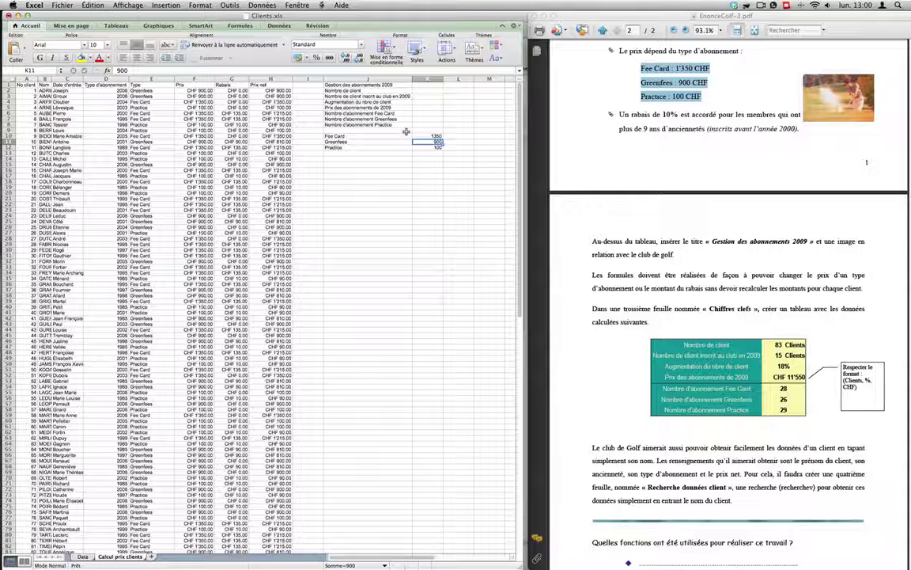
- Count the clients in K2, beside Nombre de client, with the formula =NBVAL(A:A)
{"action": "left_click", "coordinate": [429, 91]}
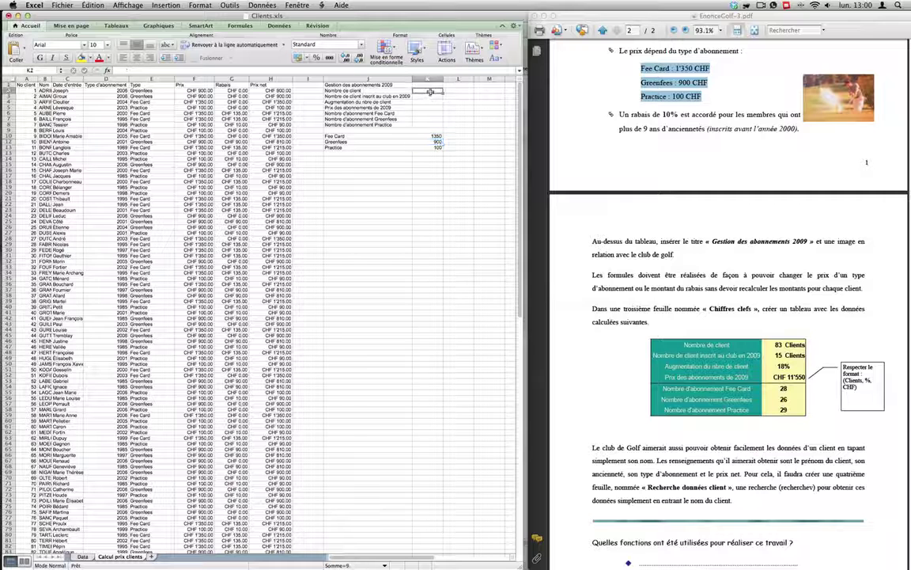
{"action": "type", "text": "="}
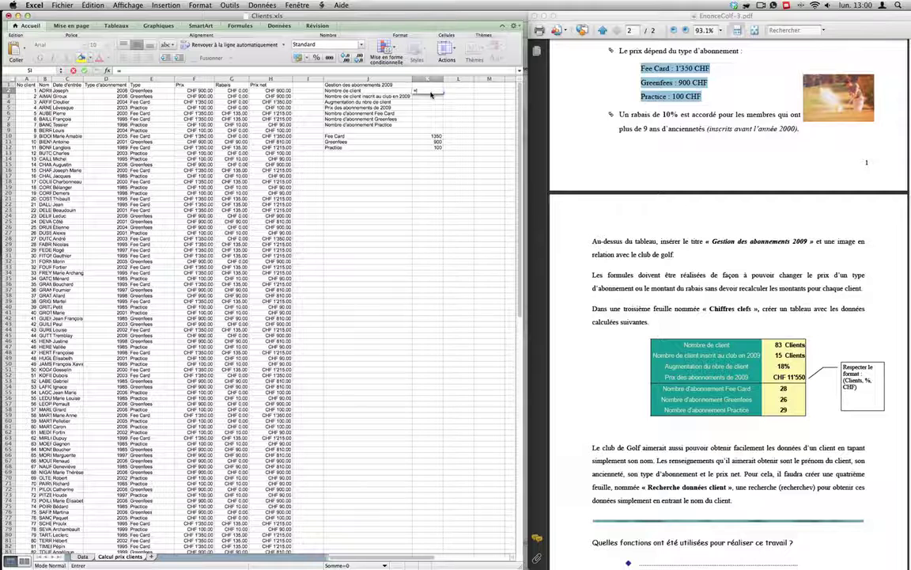
{"action": "type", "text": "nb"}
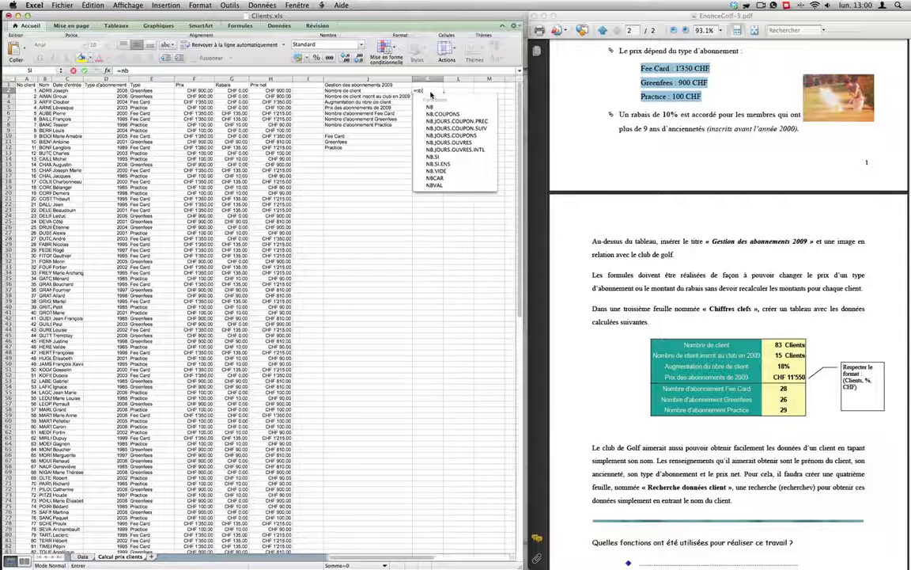
{"action": "double_click", "coordinate": [439, 186]}
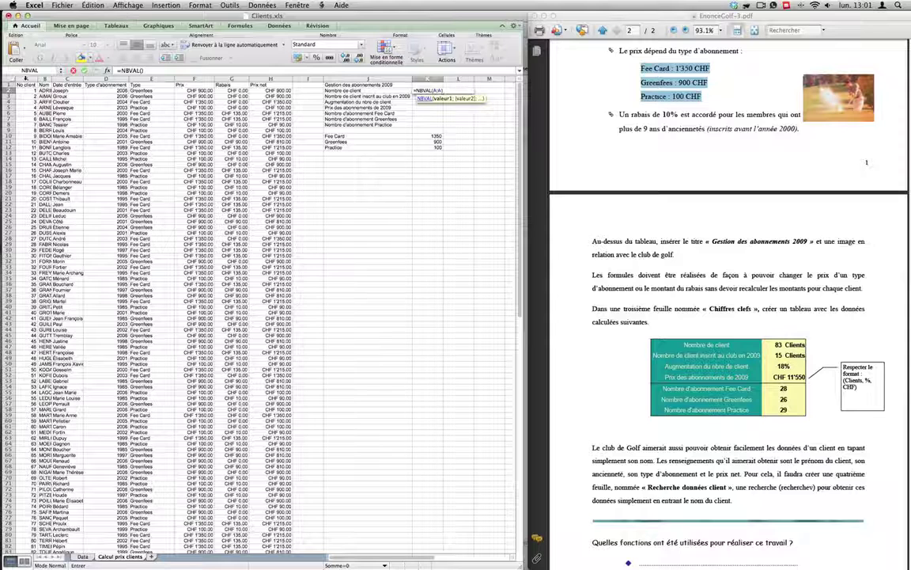
{"action": "left_click", "coordinate": [26, 79]}
{"action": "type", "text": ")"}
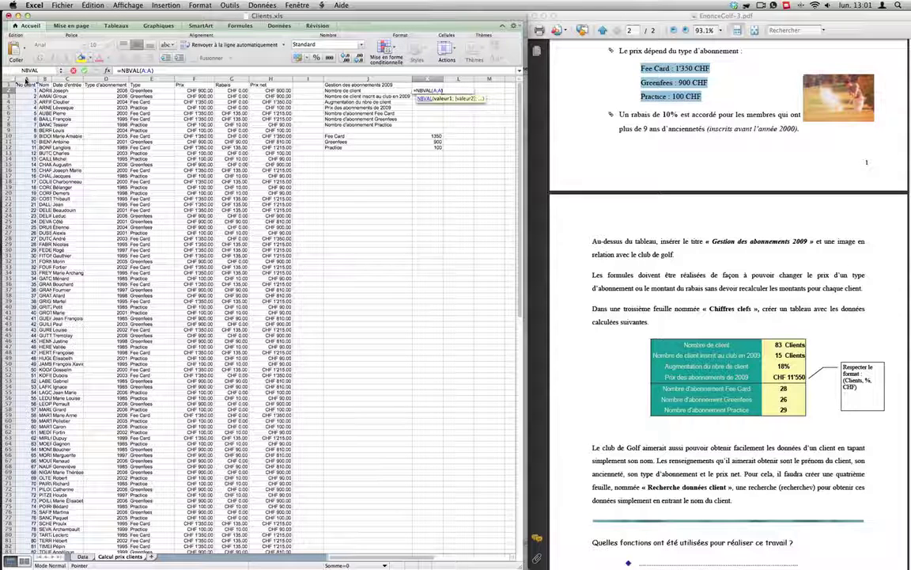
{"action": "key", "text": "Return"}
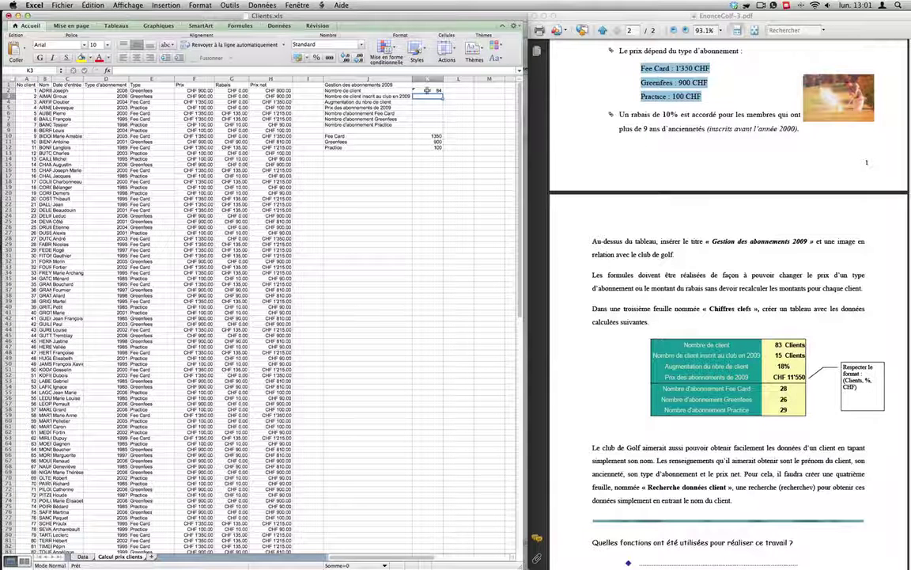
- Subtract 1 from the NBVAL formula in K2 to exclude the column header from the count
{"action": "left_click", "coordinate": [19, 84]}
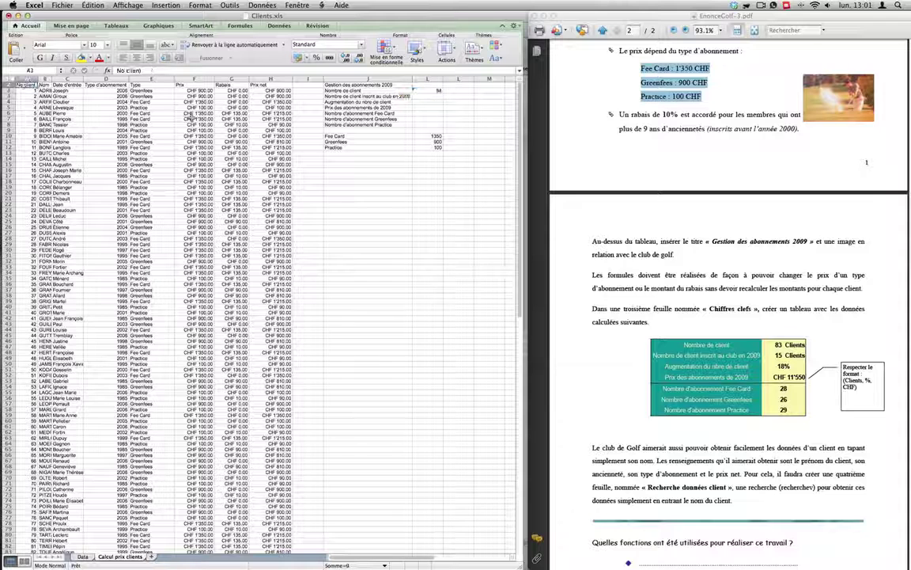
{"action": "left_click", "coordinate": [427, 91]}
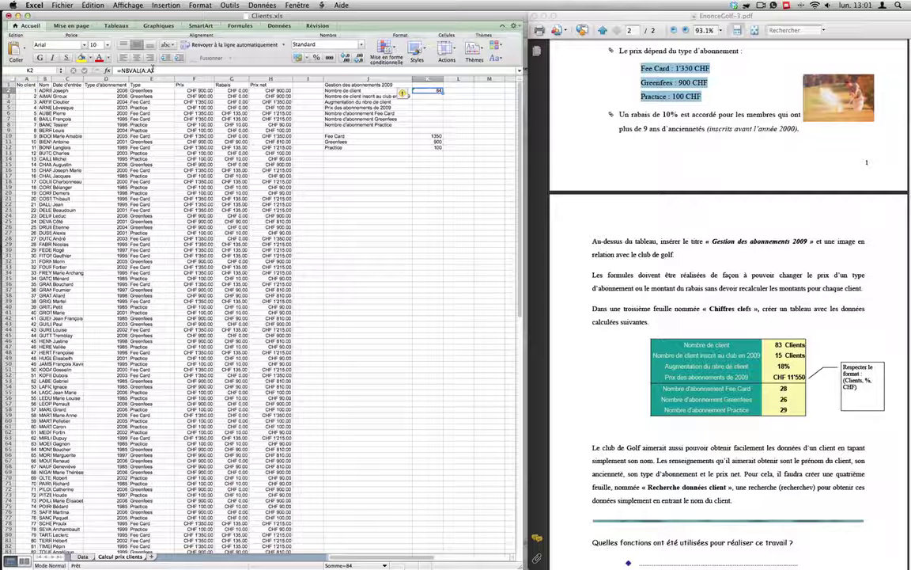
{"action": "left_click", "coordinate": [155, 70]}
{"action": "type", "text": "-"}
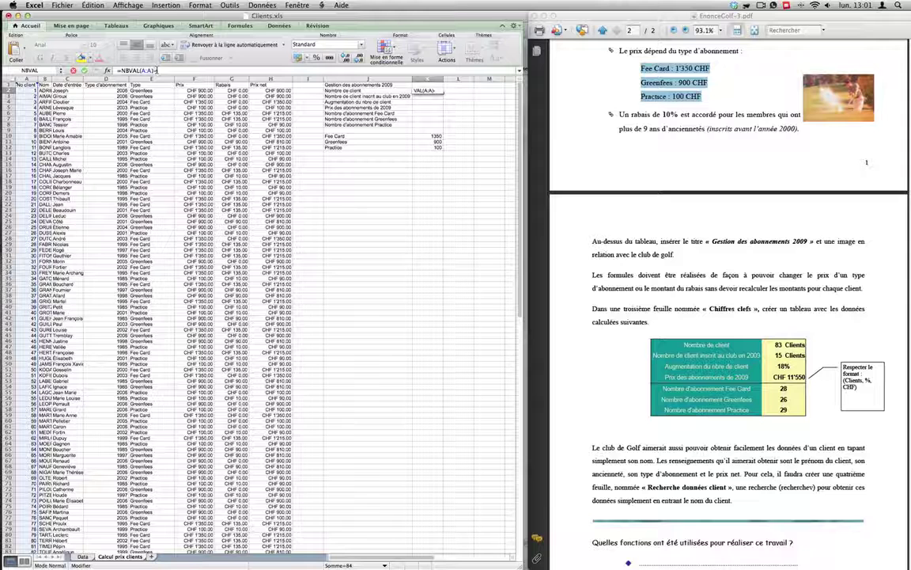
{"action": "key", "text": "Return"}
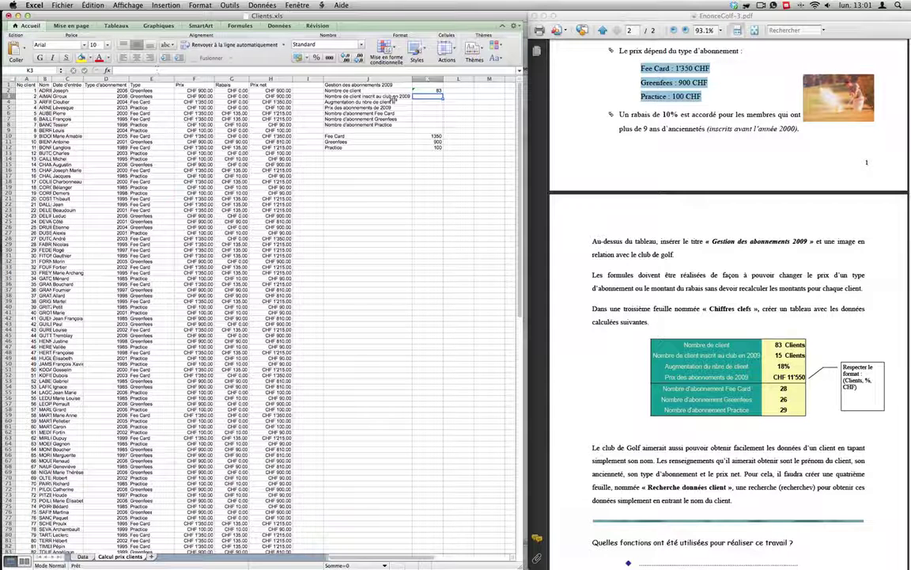
- Change the NBVAL range in K2 to the Nom column, B:B
{"action": "left_click", "coordinate": [420, 90]}
{"action": "double_click", "coordinate": [142, 71]}
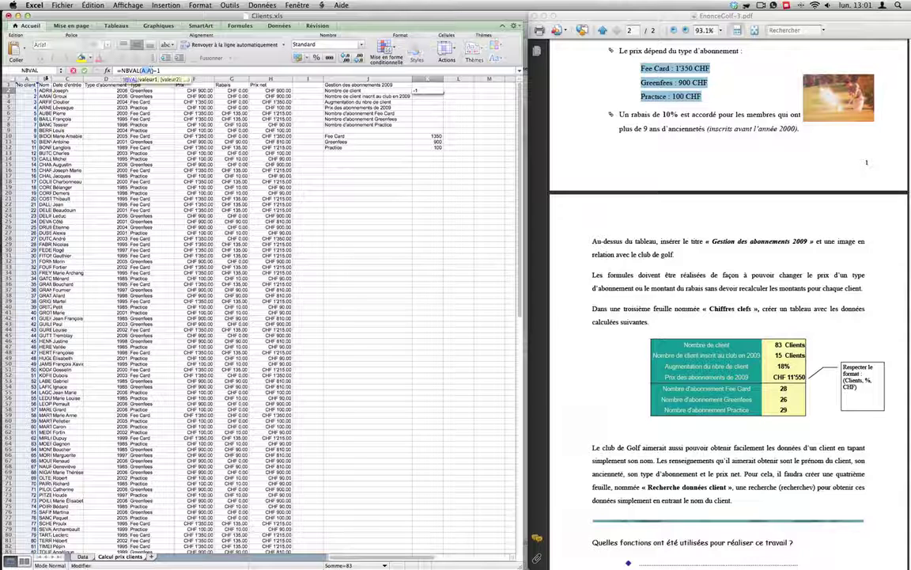
{"action": "left_click", "coordinate": [45, 79]}
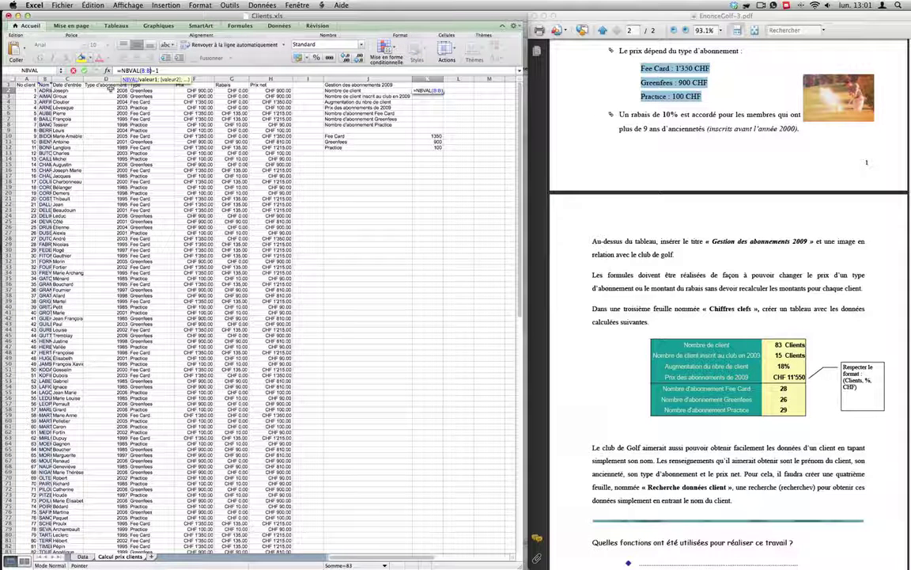
{"action": "key", "text": "Return"}
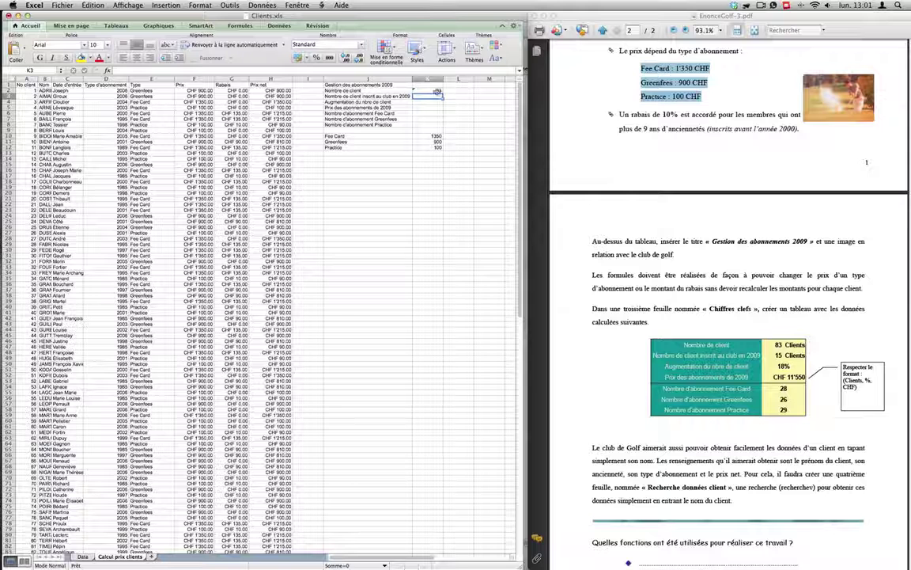
- Replace the K2 formula with =MAX(A:A) to get the number of clients from the highest client number
{"action": "left_click", "coordinate": [423, 90]}
{"action": "type", "text": "=max("}
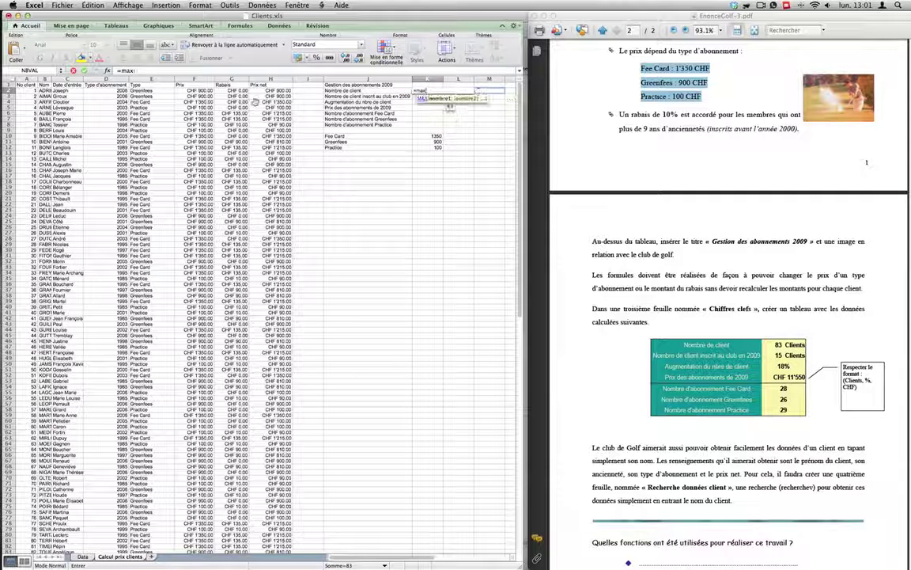
{"action": "left_click", "coordinate": [24, 79]}
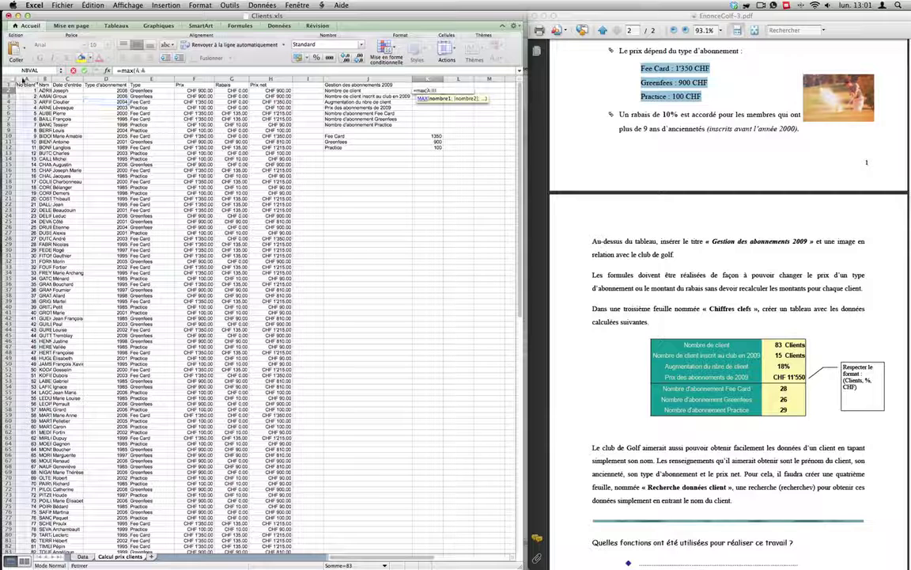
{"action": "key", "text": "Return"}
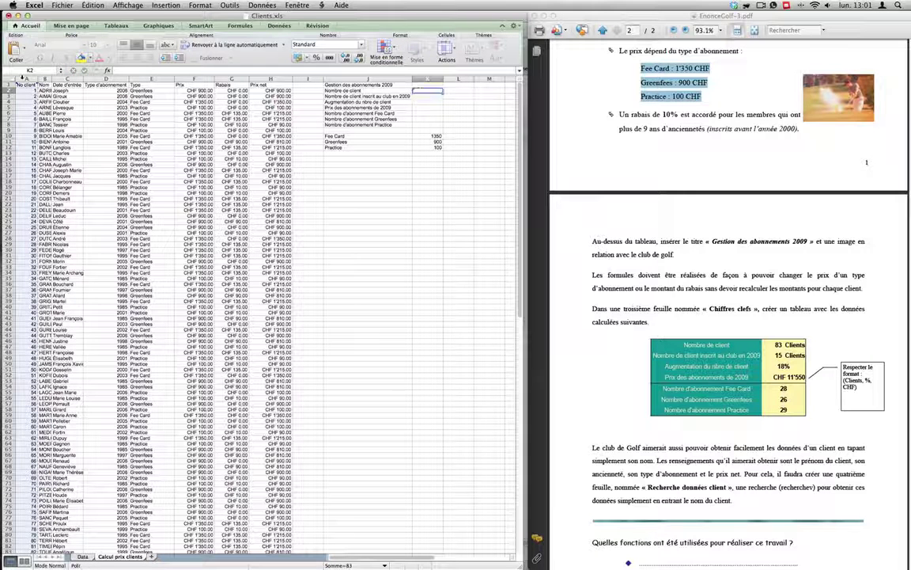
{"action": "key", "text": "Up"}
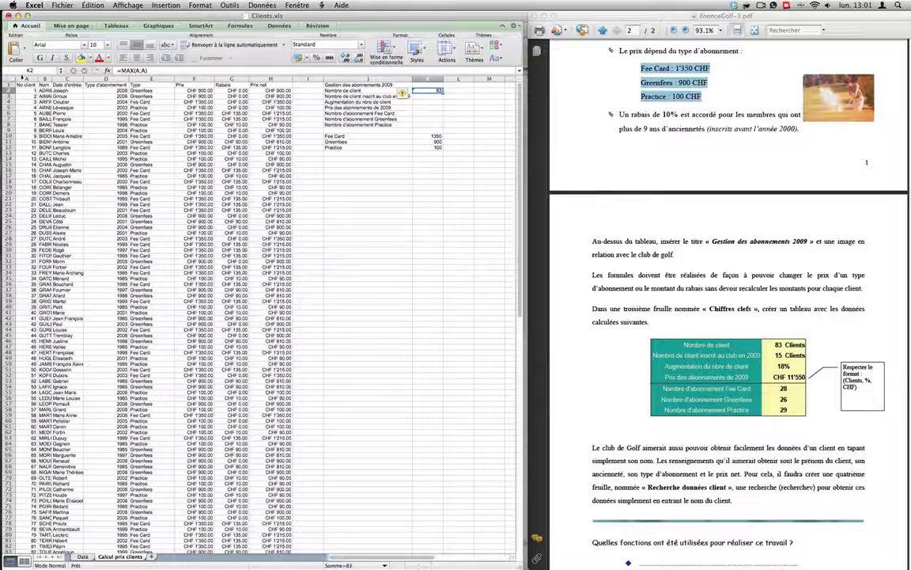
- Count the clients registered in 2009 in K3 with the formula =NB.SI(D:D;2009)
{"action": "key", "text": "Down"}
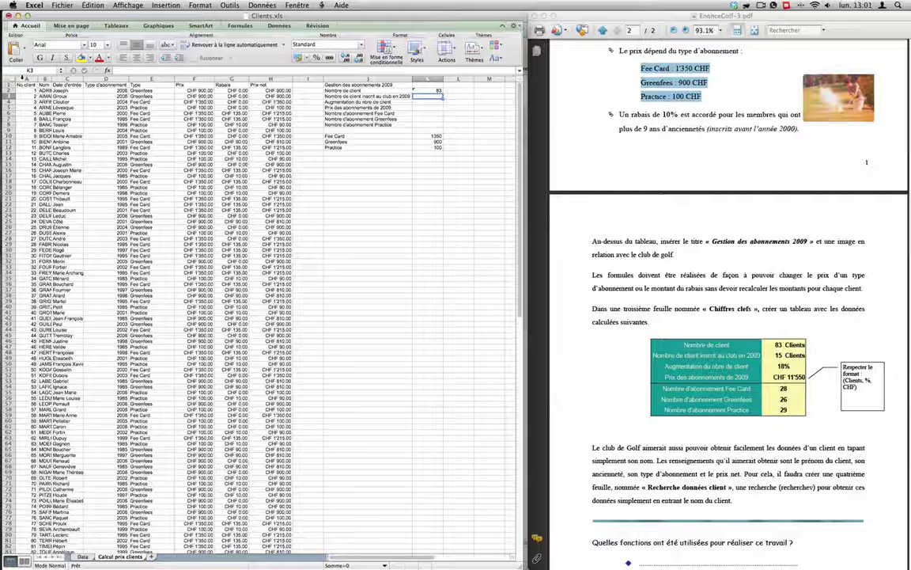
{"action": "type", "text": "="}
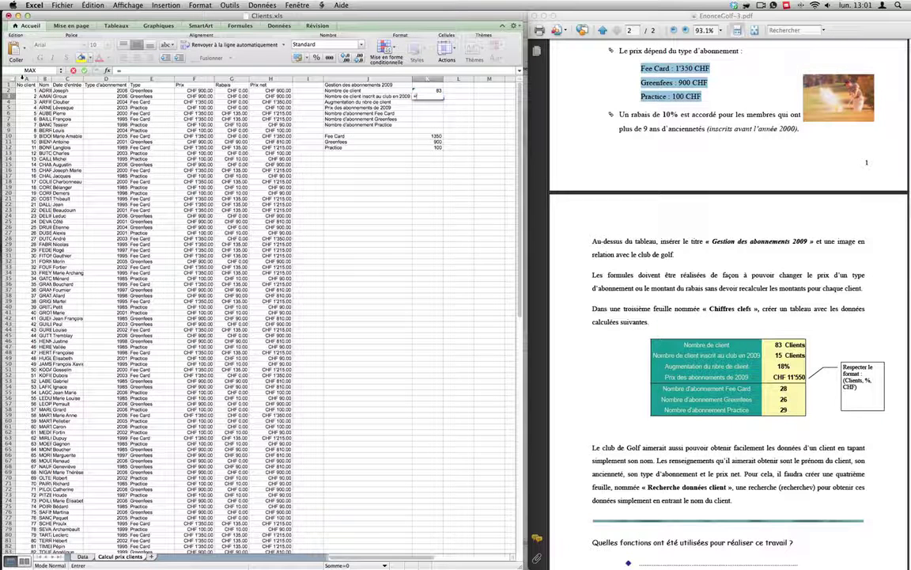
{"action": "type", "text": "nbVAL"}
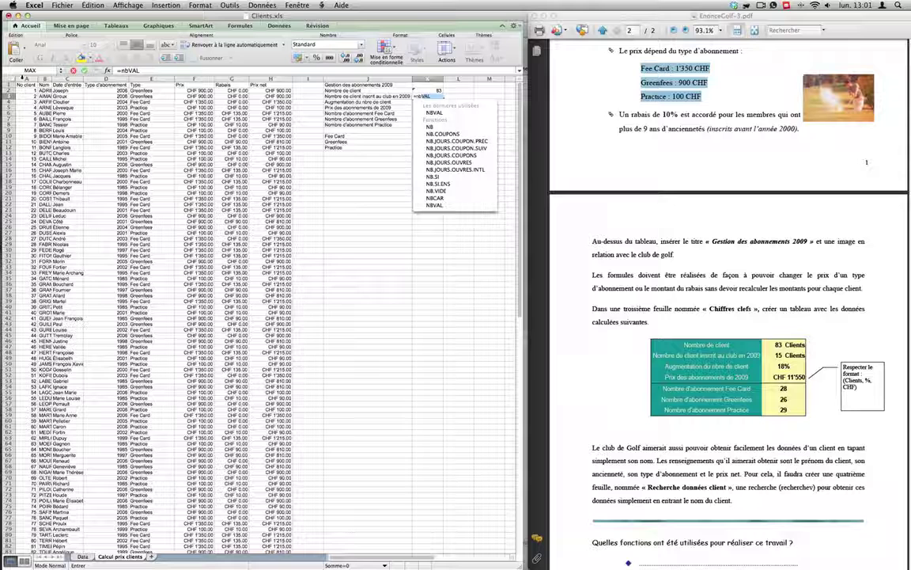
{"action": "double_click", "coordinate": [430, 177]}
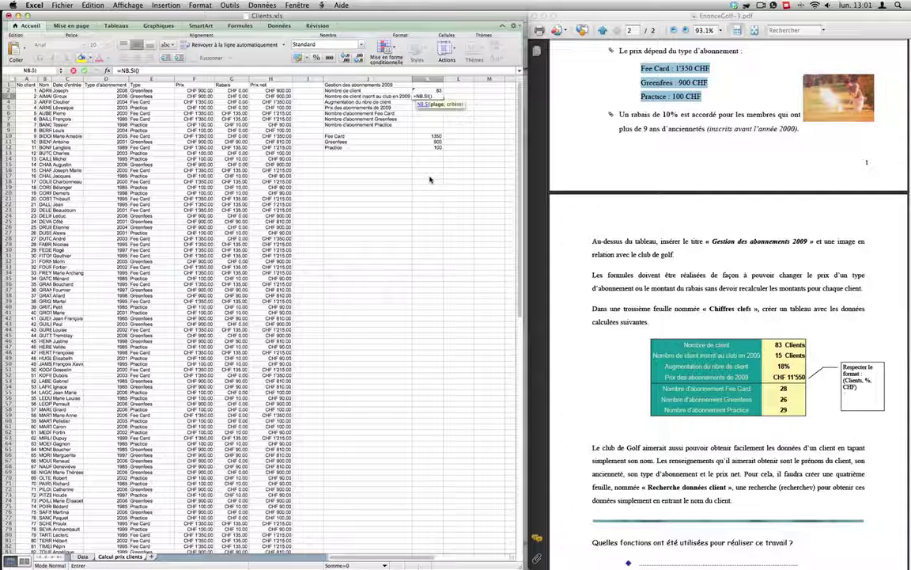
{"action": "left_click", "coordinate": [383, 162]}
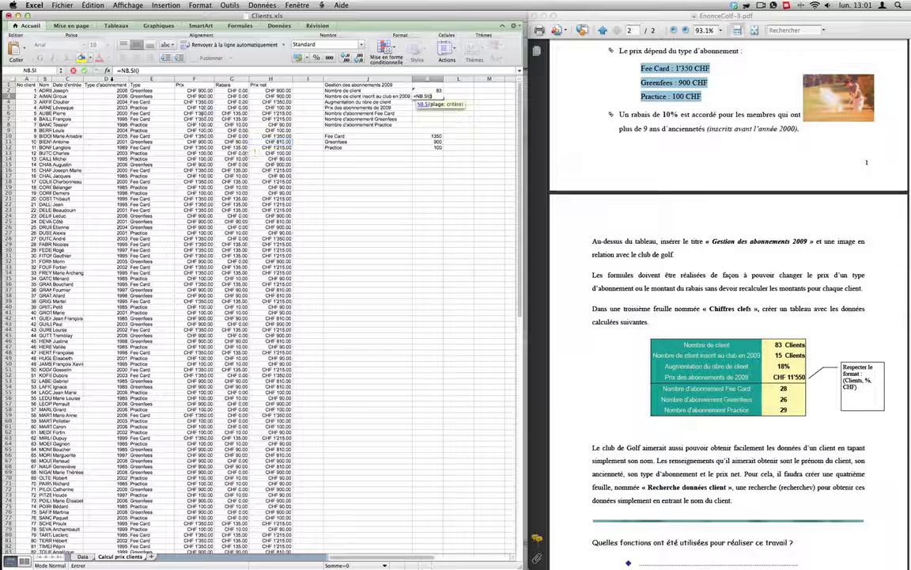
{"action": "left_click", "coordinate": [107, 80]}
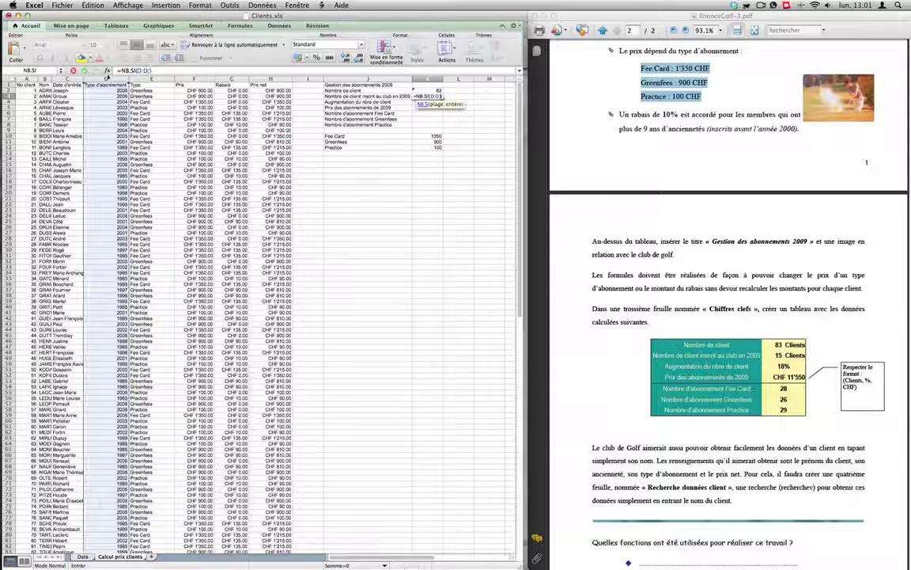
{"action": "type", "text": ";2009"}
{"action": "key", "text": "Return"}
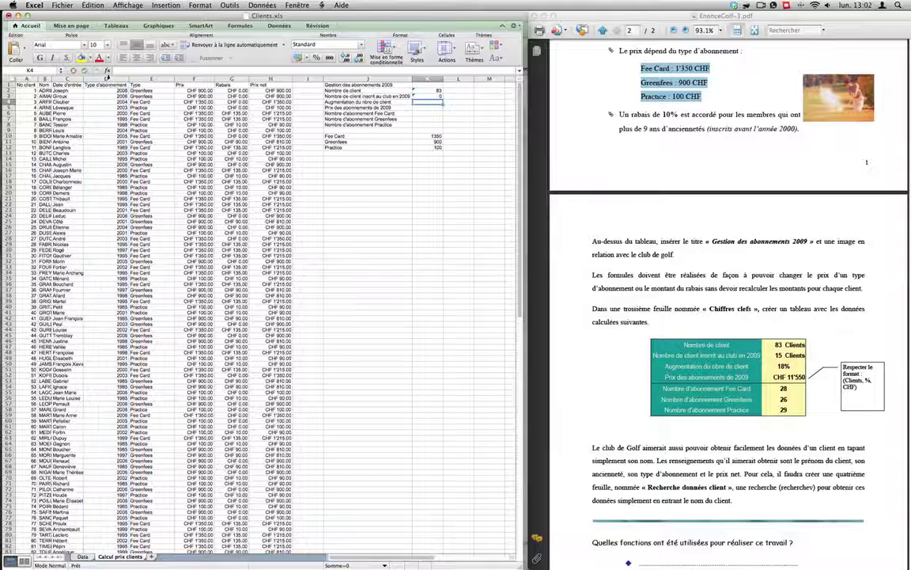
- Overwrite the first client's year in D2 with 2009 to test the count of 2009 registrations
{"action": "type", "text": "="}
{"action": "left_click", "coordinate": [123, 90]}
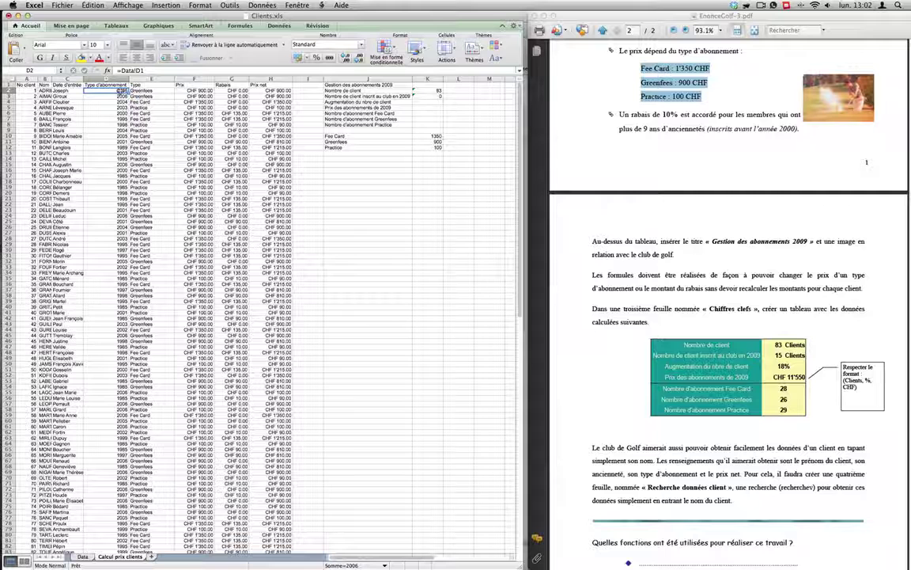
{"action": "type", "text": "20"}
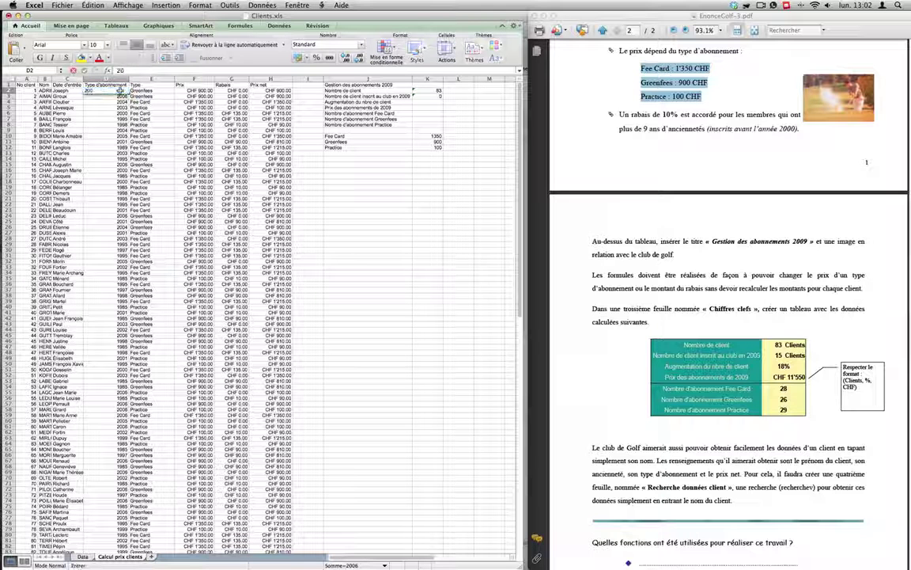
{"action": "type", "text": "09"}
{"action": "key", "text": "Return"}
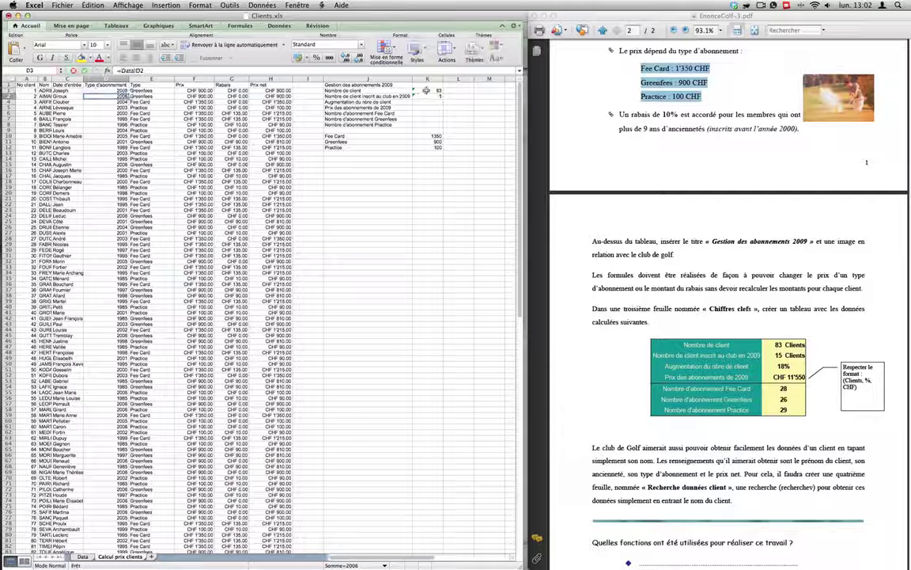
{"action": "left_click", "coordinate": [453, 96]}
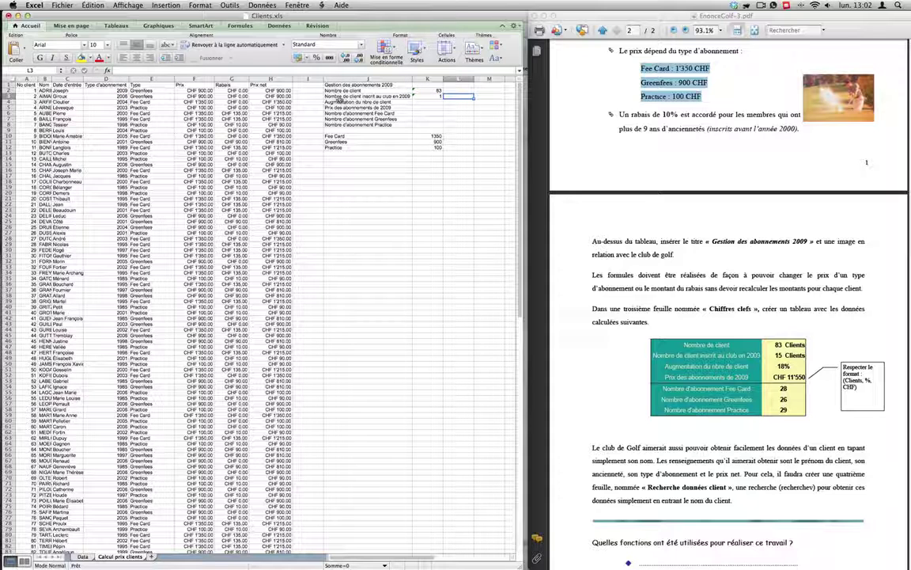
- Enter the formula =K3 in K4, beside Augmentation du nbre de client
{"action": "left_click", "coordinate": [437, 103]}
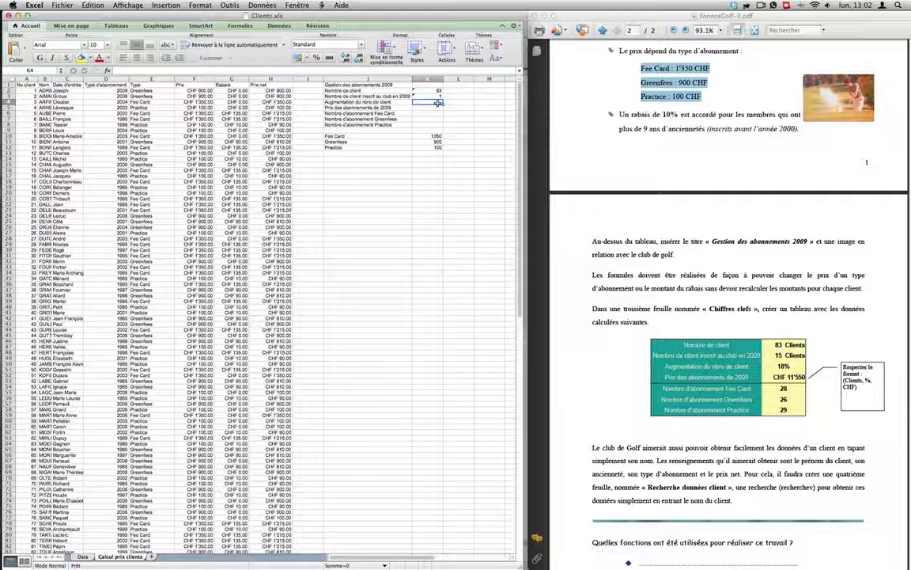
{"action": "type", "text": "="}
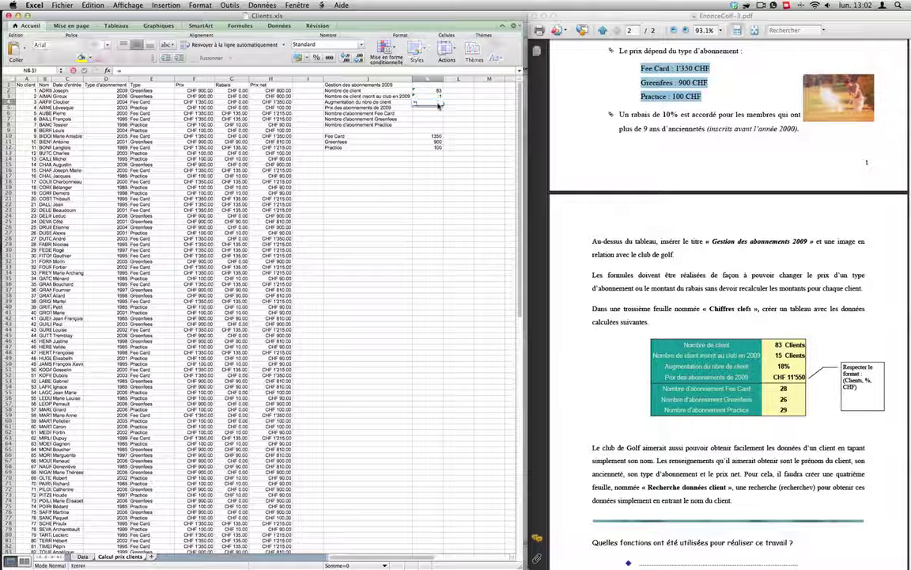
{"action": "left_click", "coordinate": [437, 96]}
{"action": "type", "text": "/"}
{"action": "left_click", "coordinate": [438, 90]}
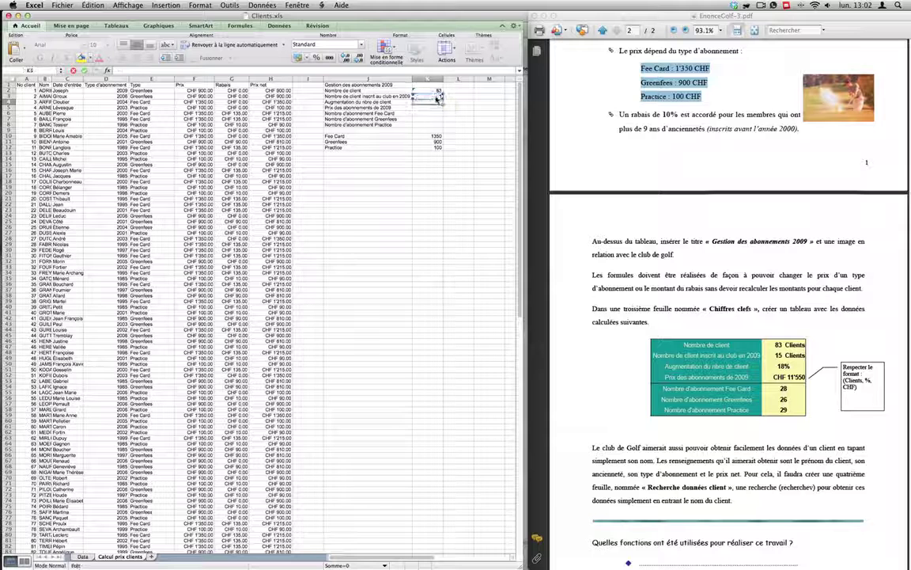
{"action": "key", "text": "Return"}
{"action": "left_click", "coordinate": [432, 103]}
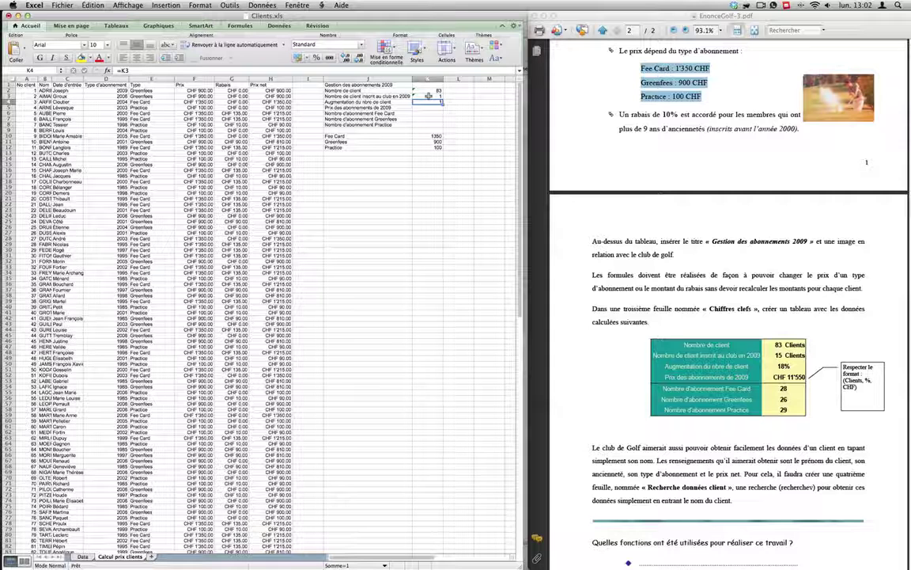
{"action": "key", "text": "Return"}
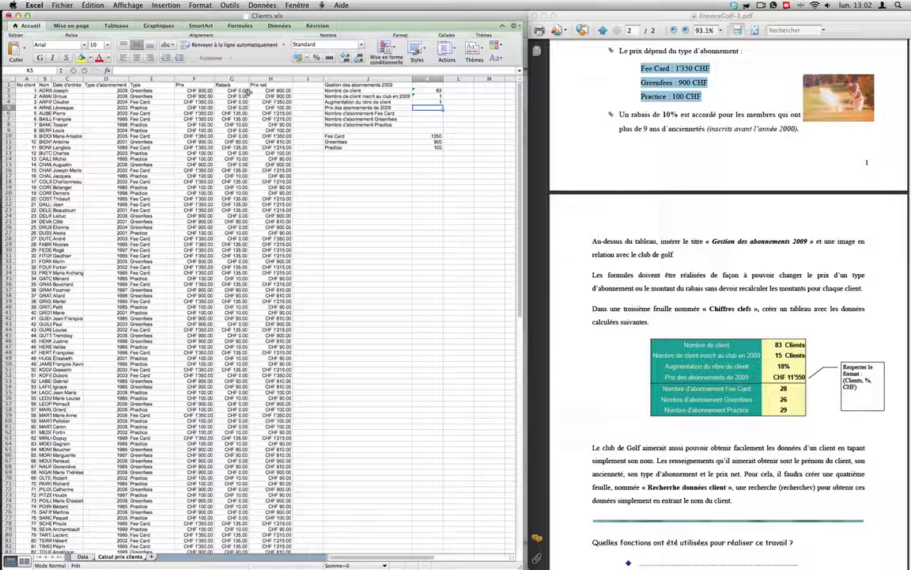
- Total the 2009 subscription prices in K5, beside Prix des abonnements de 2009, with the formula =SOMME.SI(D:D;2009;F:F)
{"action": "left_click", "coordinate": [269, 90]}
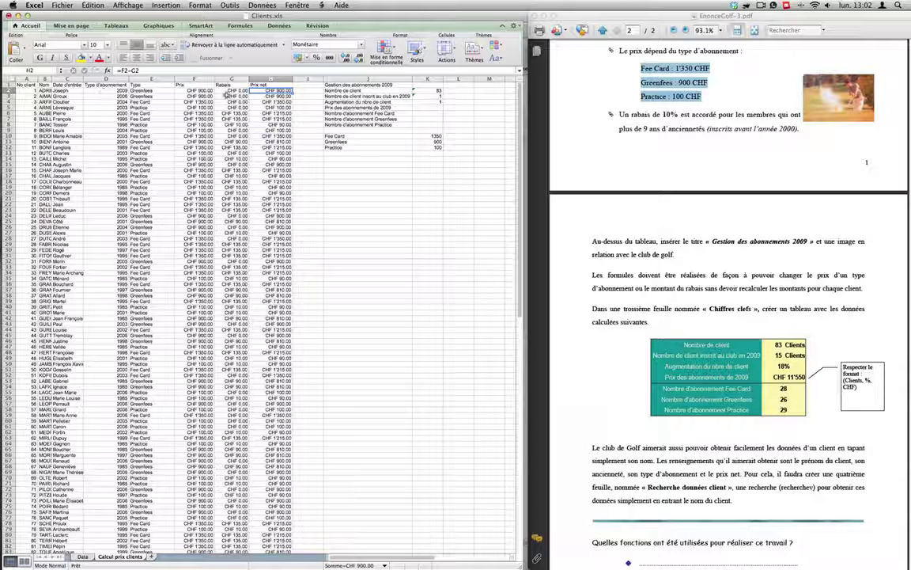
{"action": "left_click", "coordinate": [423, 107]}
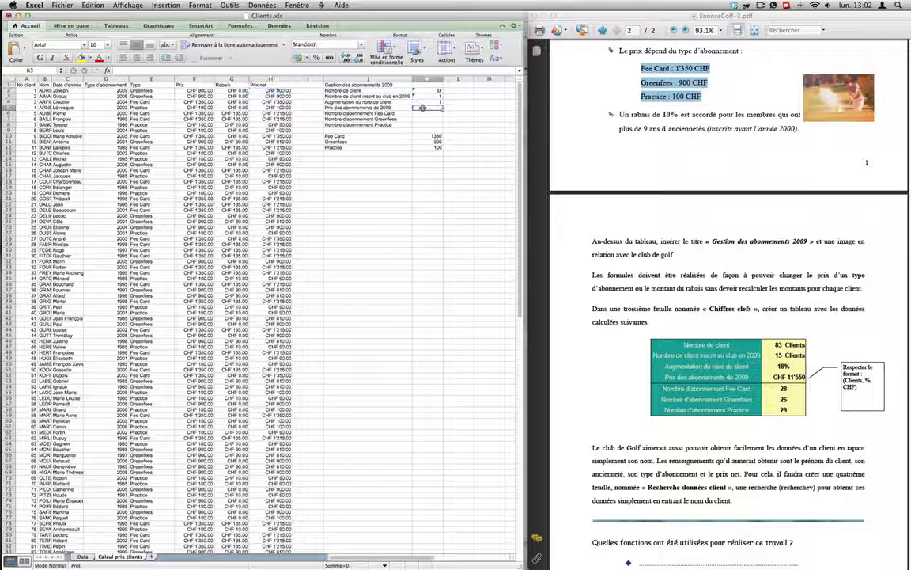
{"action": "type", "text": "="}
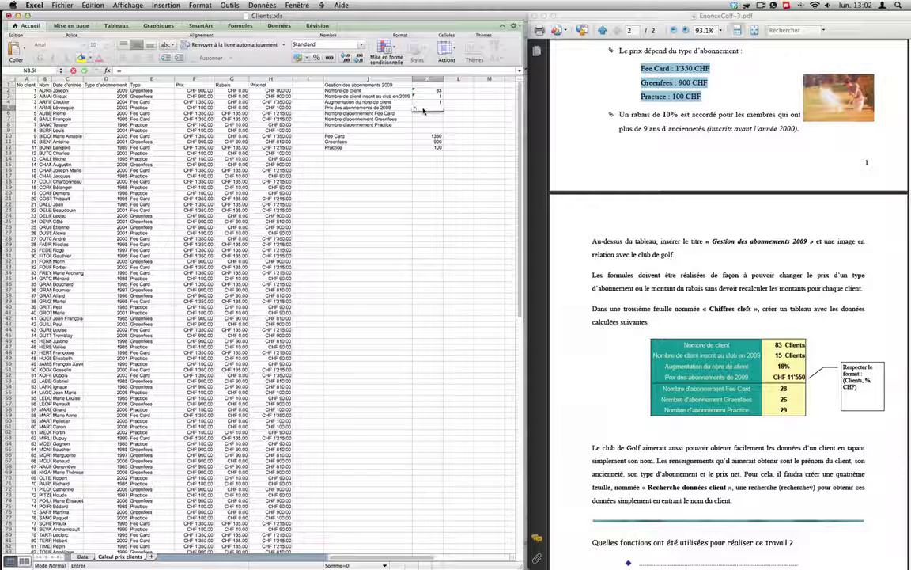
{"action": "type", "text": "sum"}
{"action": "key", "text": "BackSpace"}
{"action": "key", "text": "BackSpace"}
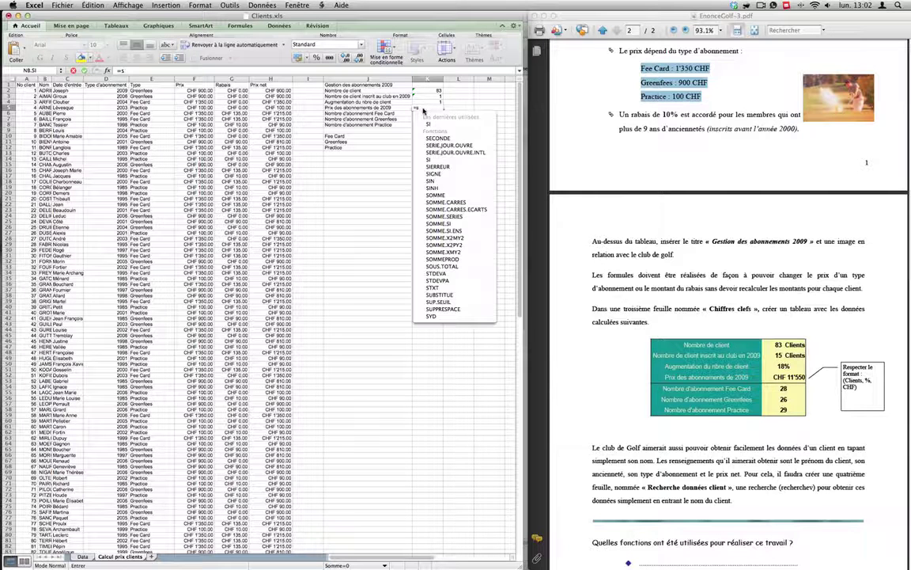
{"action": "type", "text": "omME"}
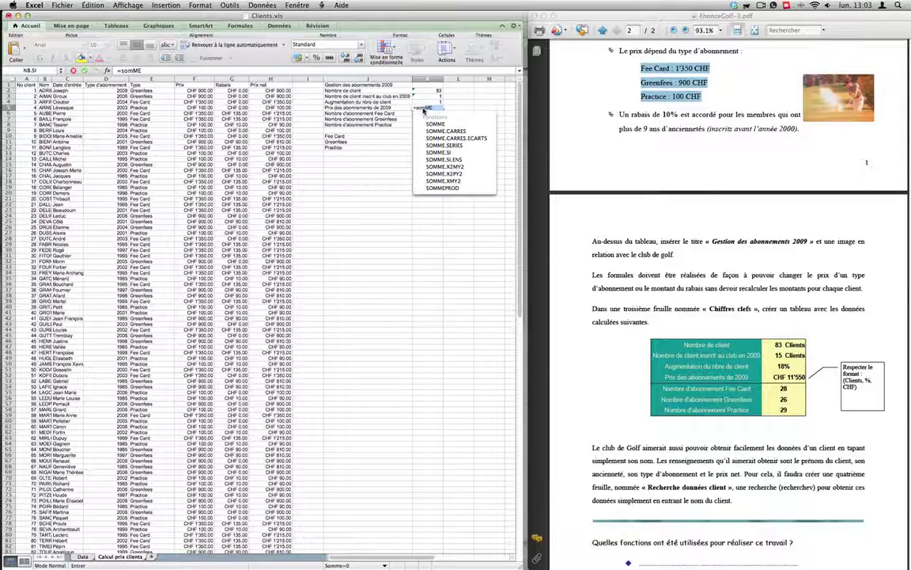
{"action": "double_click", "coordinate": [439, 153]}
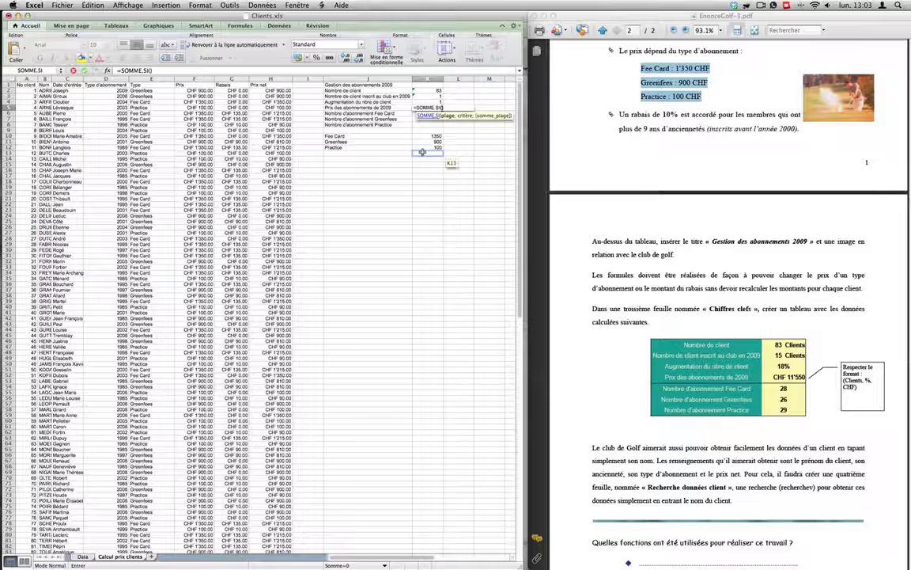
{"action": "type", "text": ")"}
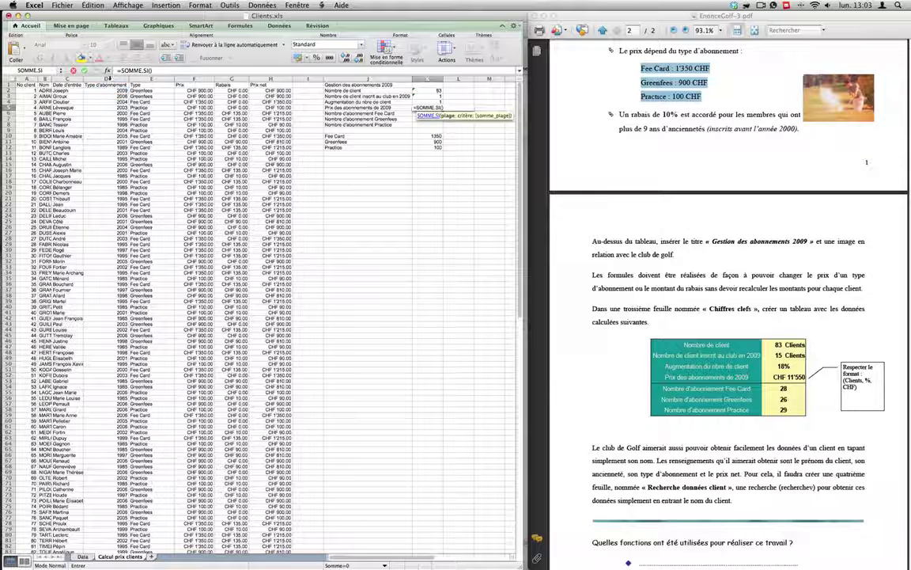
{"action": "left_click", "coordinate": [108, 78]}
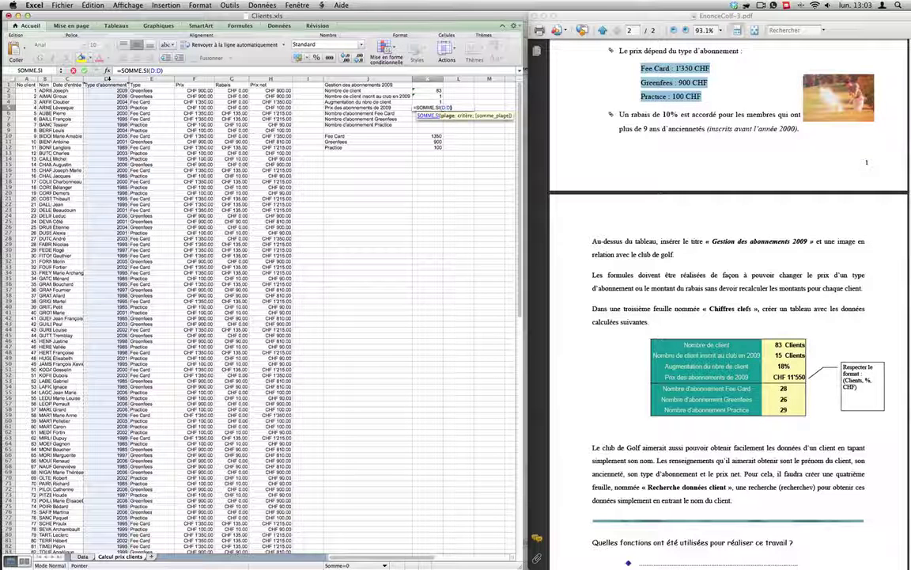
{"action": "type", "text": ";200"}
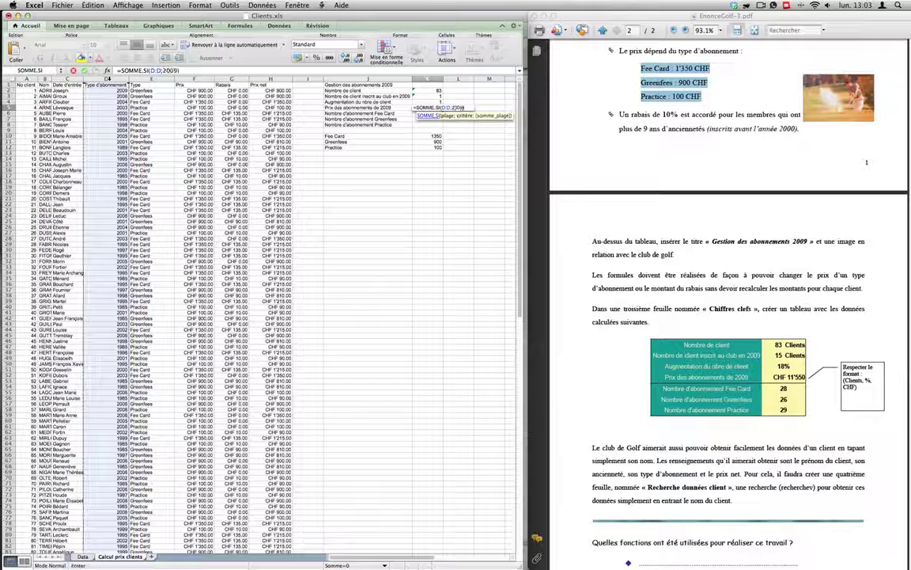
{"action": "type", "text": "9"}
{"action": "type", "text": ";F:F"}
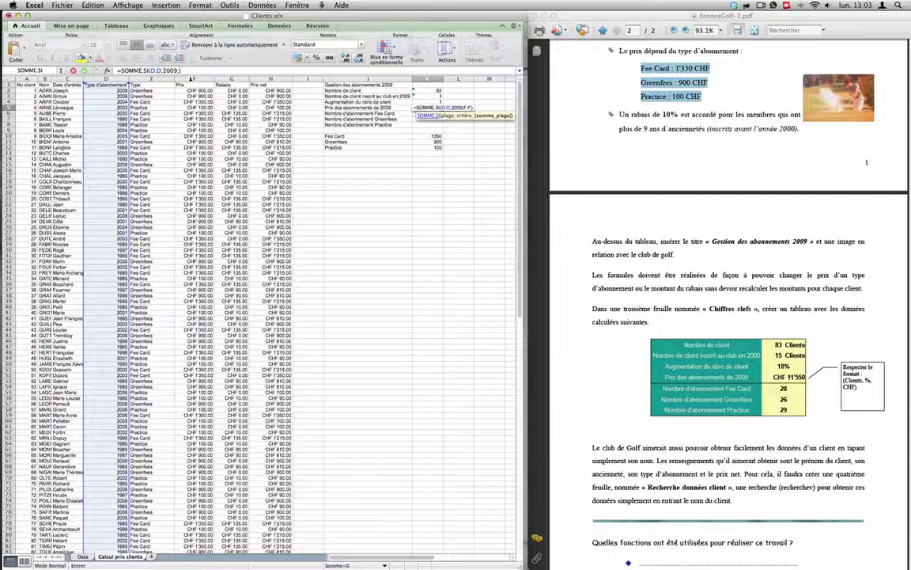
{"action": "left_click", "coordinate": [193, 79]}
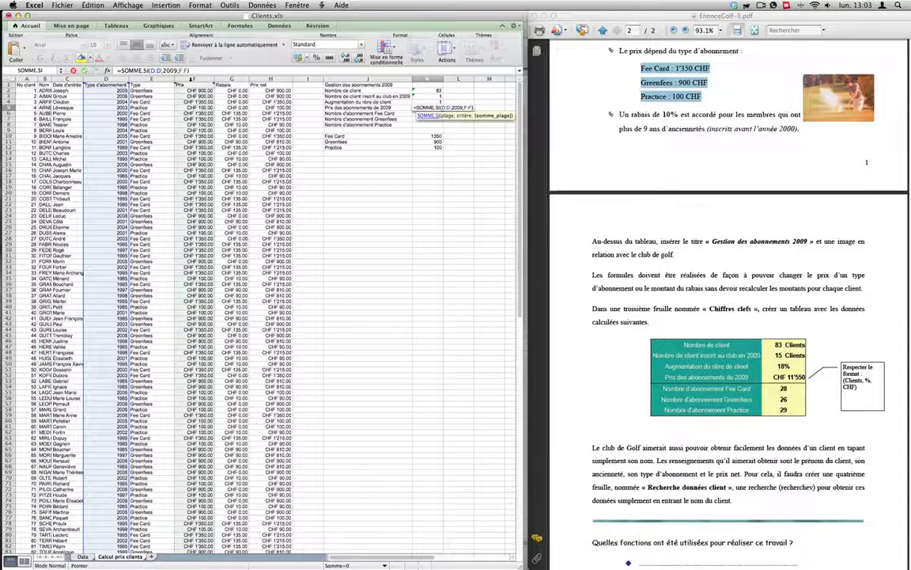
{"action": "key", "text": "Return"}
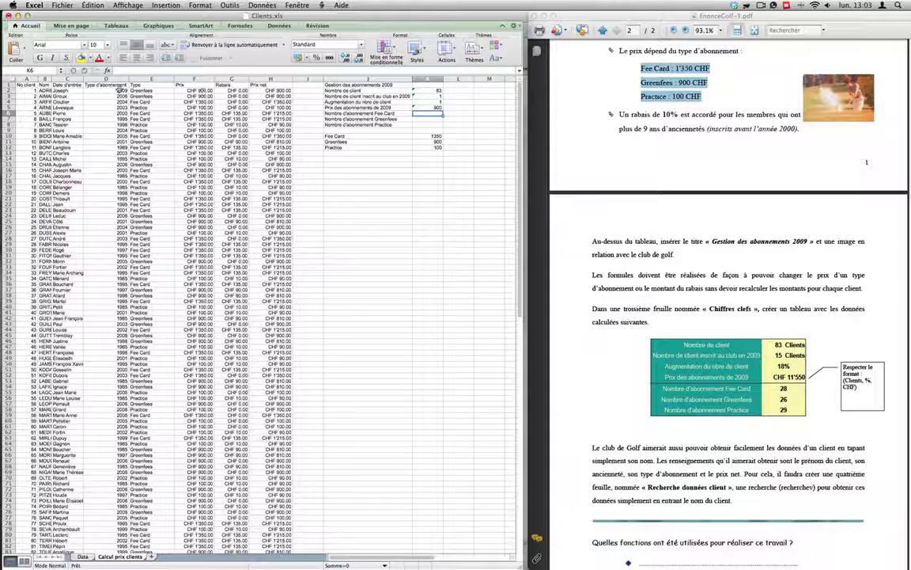
- Test the 2009 formulas by changing the first client's year in D2 to 2006 and back to 2009
{"action": "left_click", "coordinate": [117, 90]}
{"action": "type", "text": "=Data!D2"}
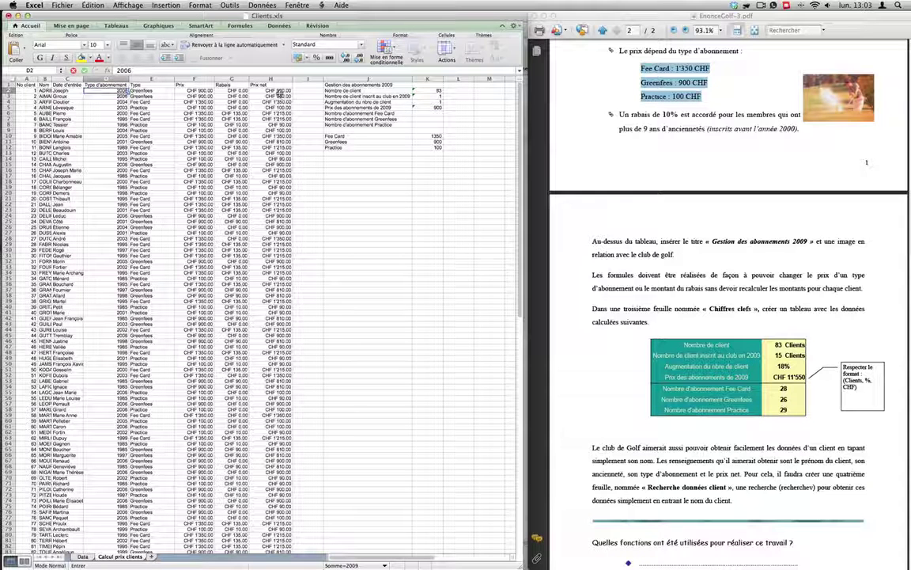
{"action": "key", "text": "Return"}
{"action": "key", "text": "Up"}
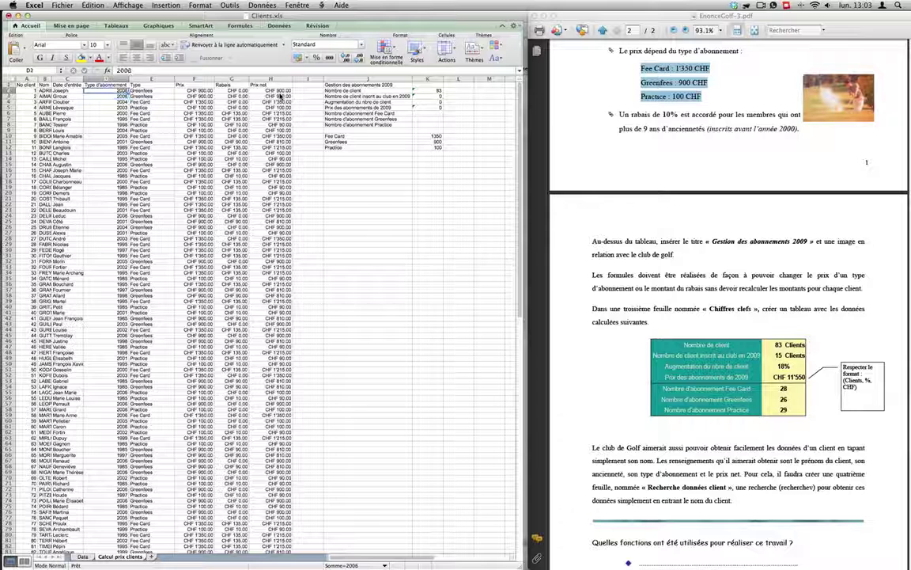
{"action": "type", "text": "2009"}
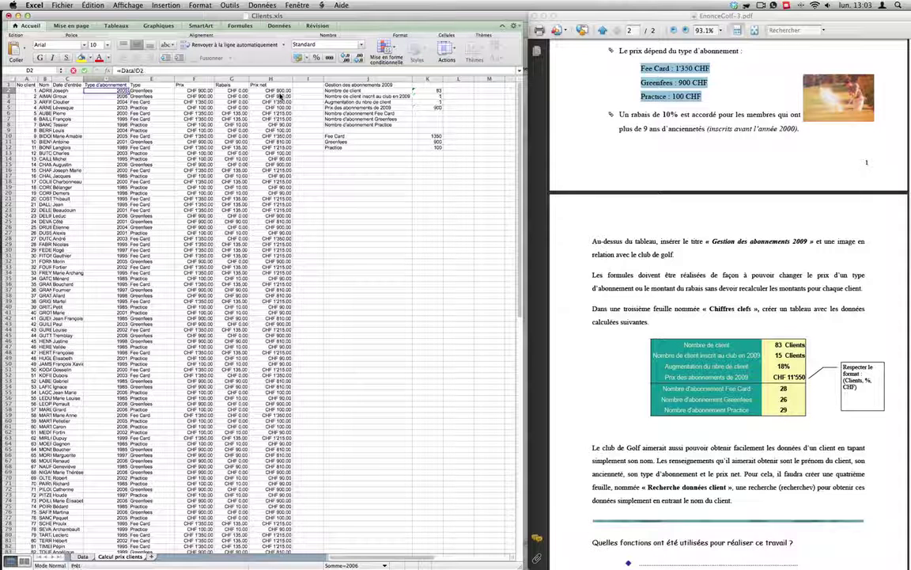
{"action": "key", "text": "Return"}
- Count the Fee Card subscriptions in K6, beside Nombre d'abonnement Fee Card, with the formula =NB.SI(E:E;J$10)
{"action": "left_click", "coordinate": [425, 113]}
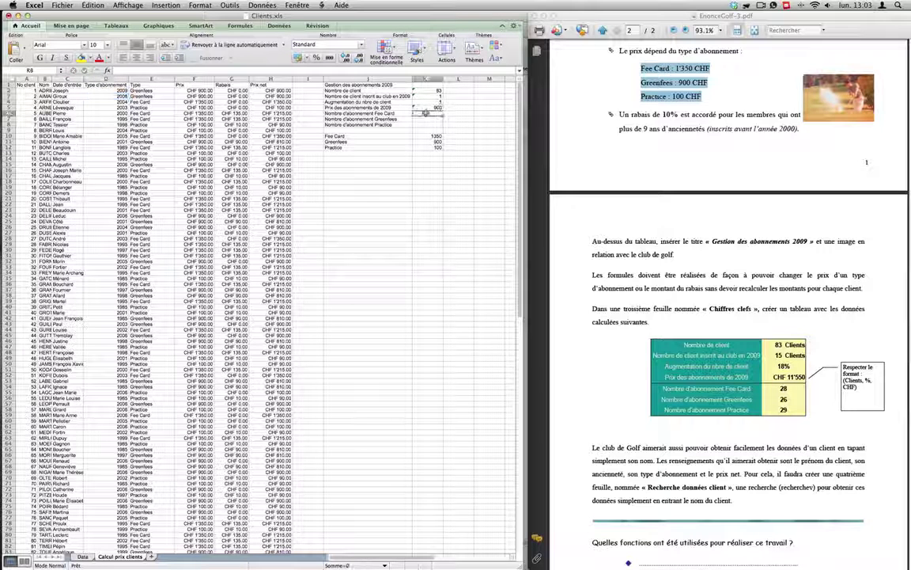
{"action": "left_click", "coordinate": [426, 113]}
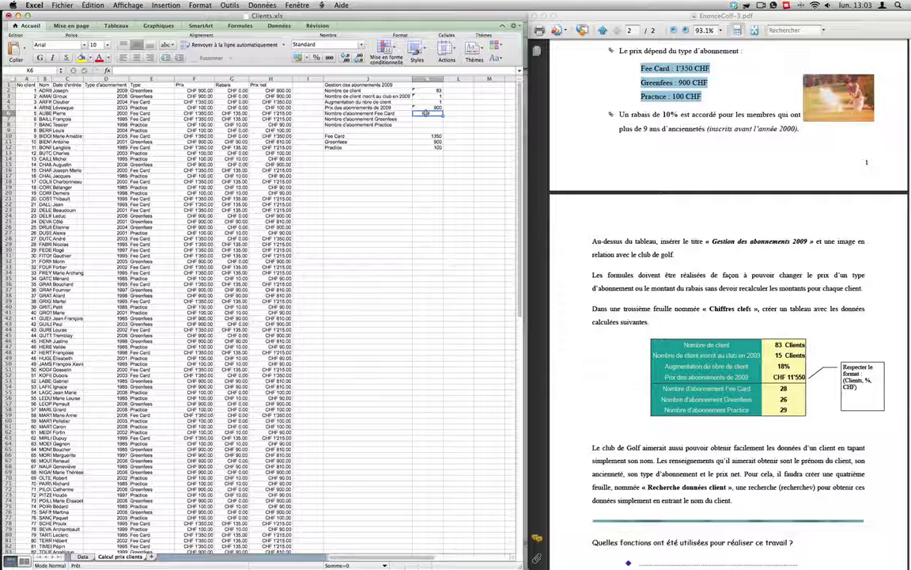
{"action": "type", "text": "=nb.SI"}
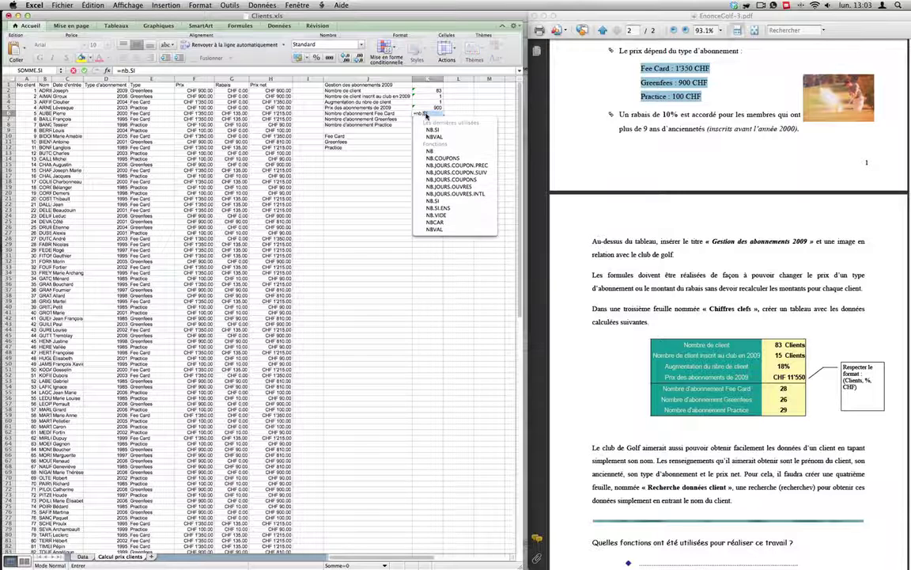
{"action": "key", "text": "Tab"}
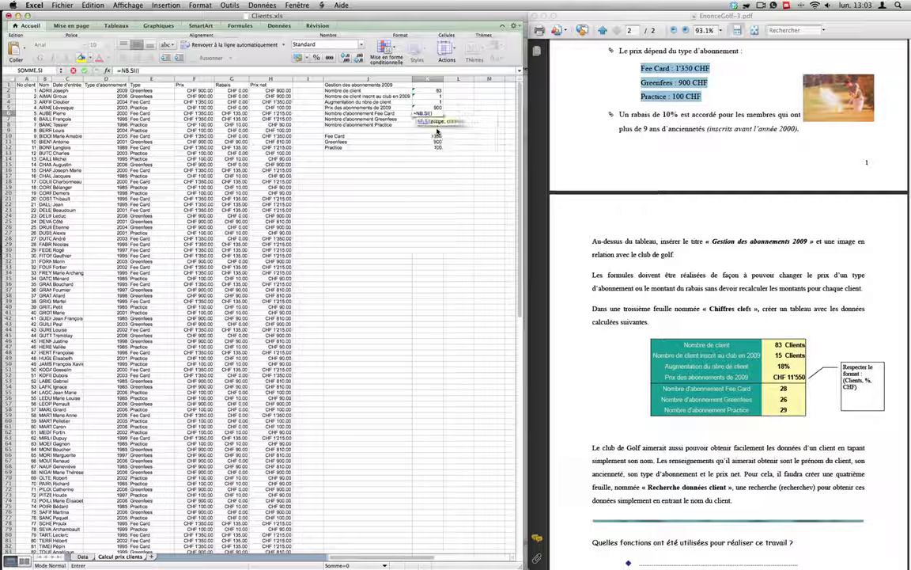
{"action": "left_click", "coordinate": [153, 80]}
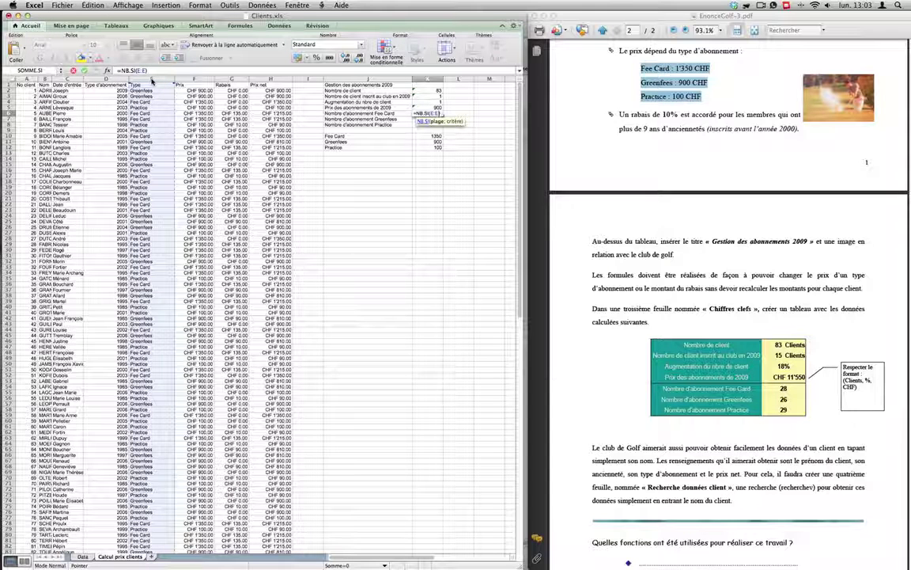
{"action": "type", "text": ";"}
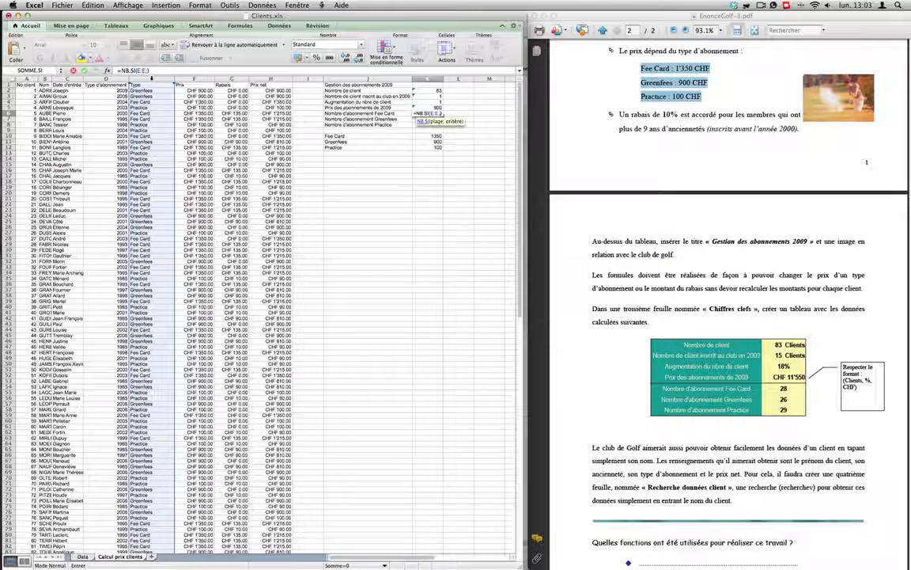
{"action": "left_click", "coordinate": [336, 136]}
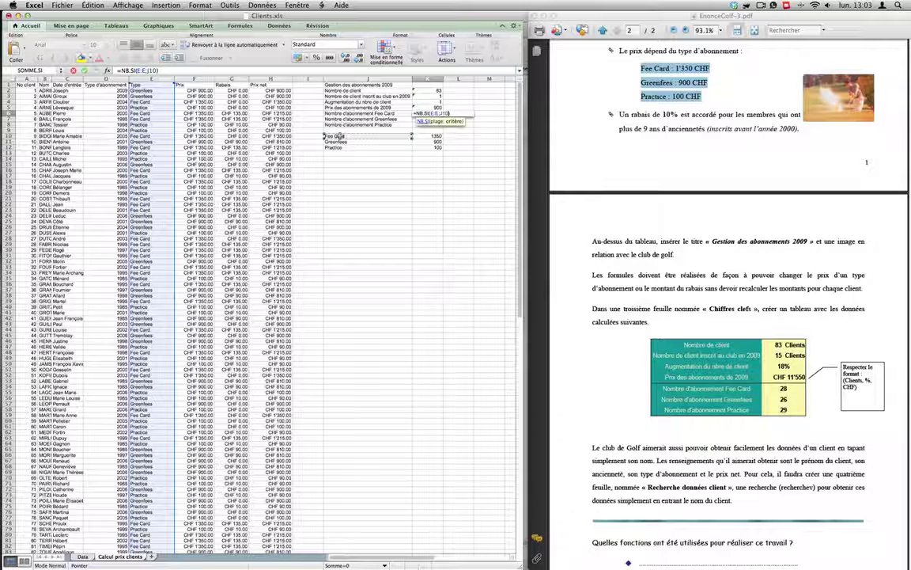
{"action": "left_click", "coordinate": [170, 70]}
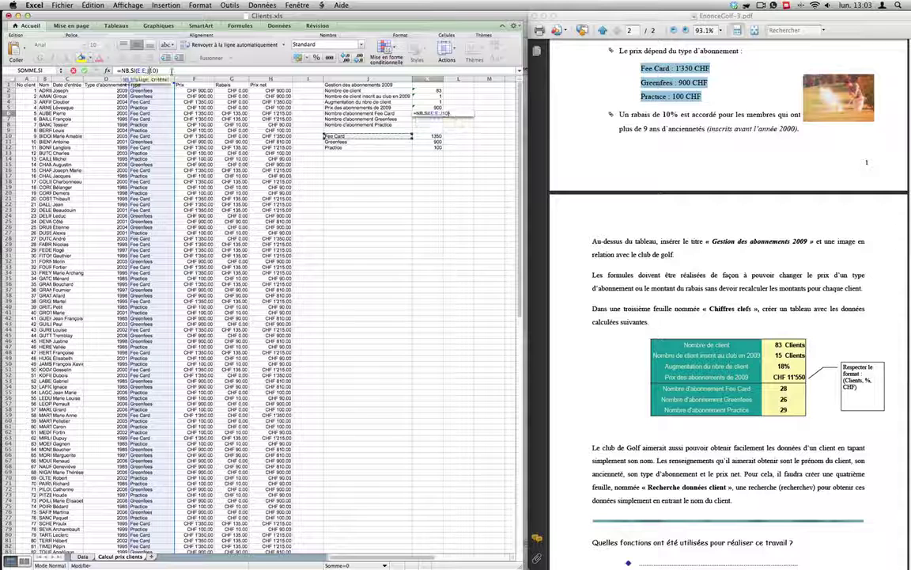
{"action": "key", "text": "Return"}
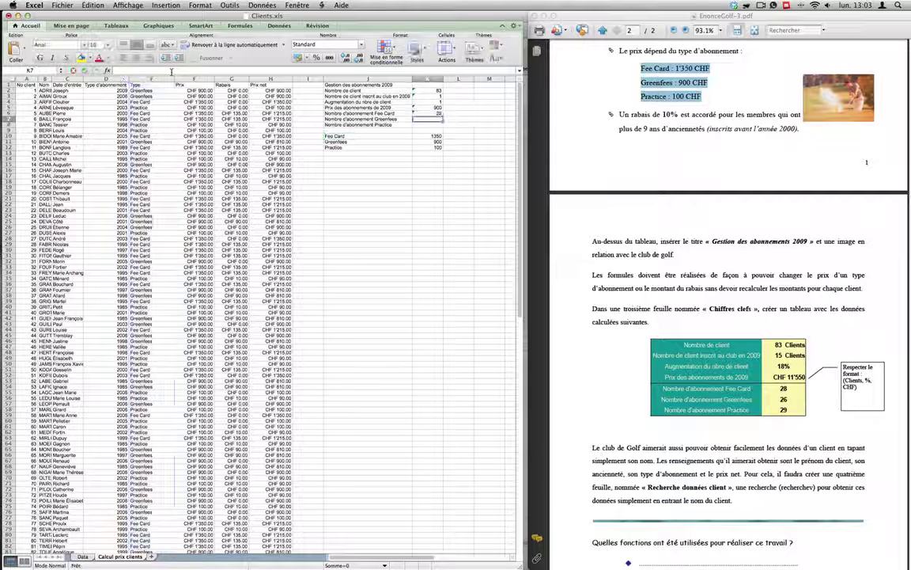
- Fill the Fee Card count formula from K6 down to K8 and check the copied formulas
{"action": "left_click", "coordinate": [435, 114]}
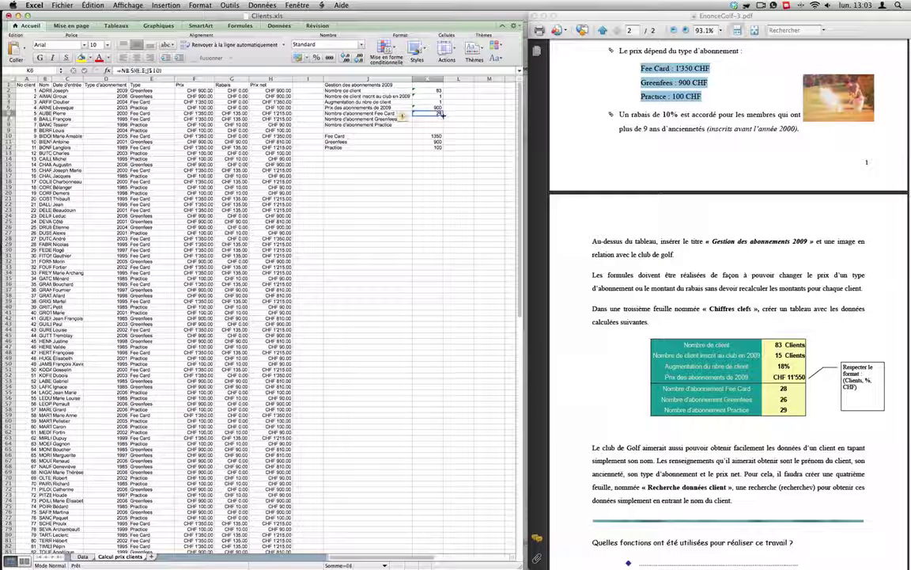
{"action": "left_click_drag", "start_coordinate": [441, 115], "coordinate": [447, 129]}
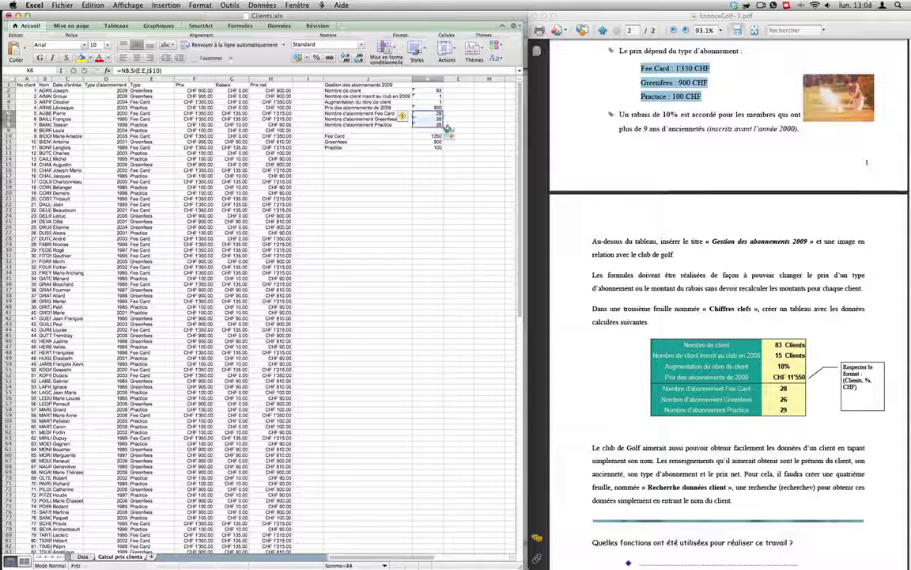
{"action": "left_click", "coordinate": [456, 124]}
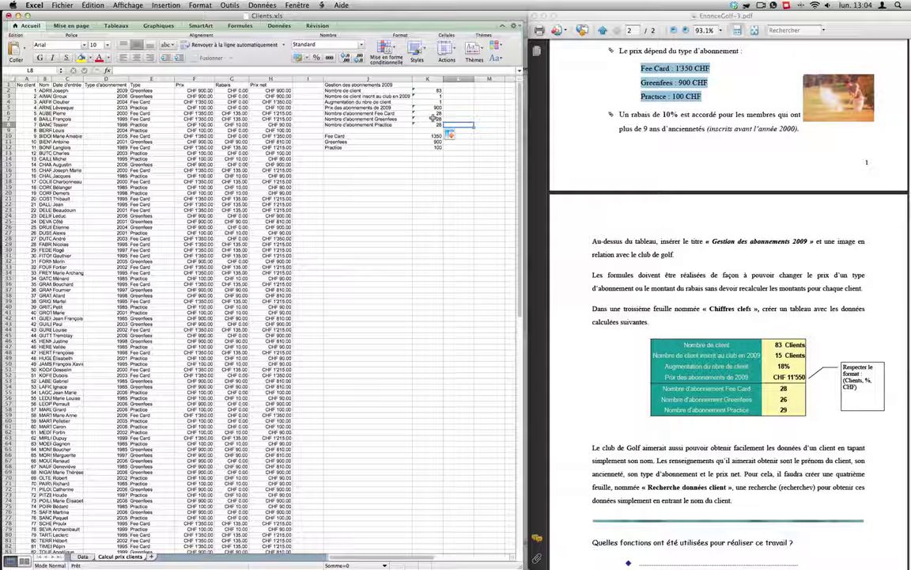
{"action": "left_click", "coordinate": [431, 113]}
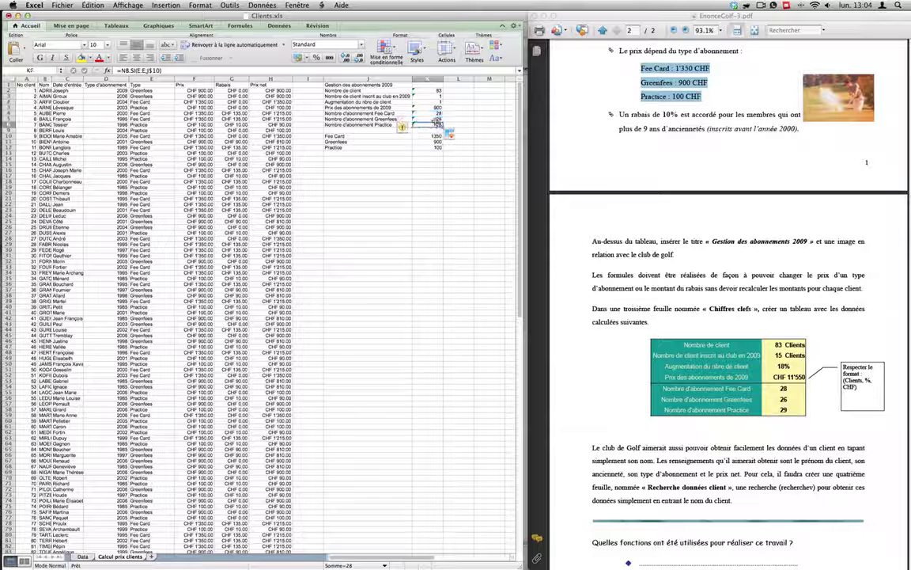
{"action": "left_click_drag", "start_coordinate": [432, 124], "coordinate": [435, 117]}
- Make the criterion in K6 relative, as =NB.SI(E:E;J10), and fill the formula down to K8 for Greenfees and Practice
{"action": "left_click", "coordinate": [427, 113]}
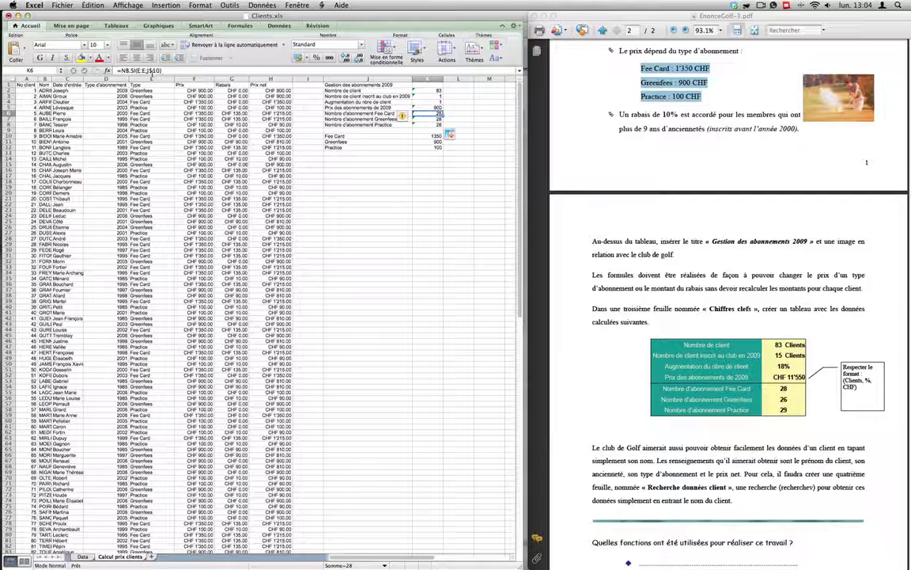
{"action": "left_click", "coordinate": [167, 71]}
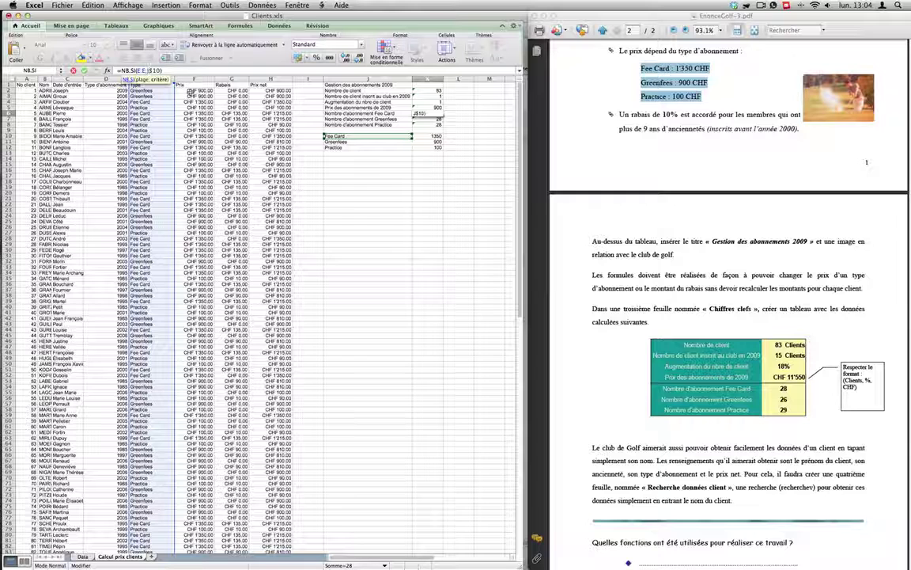
{"action": "key", "text": "Return"}
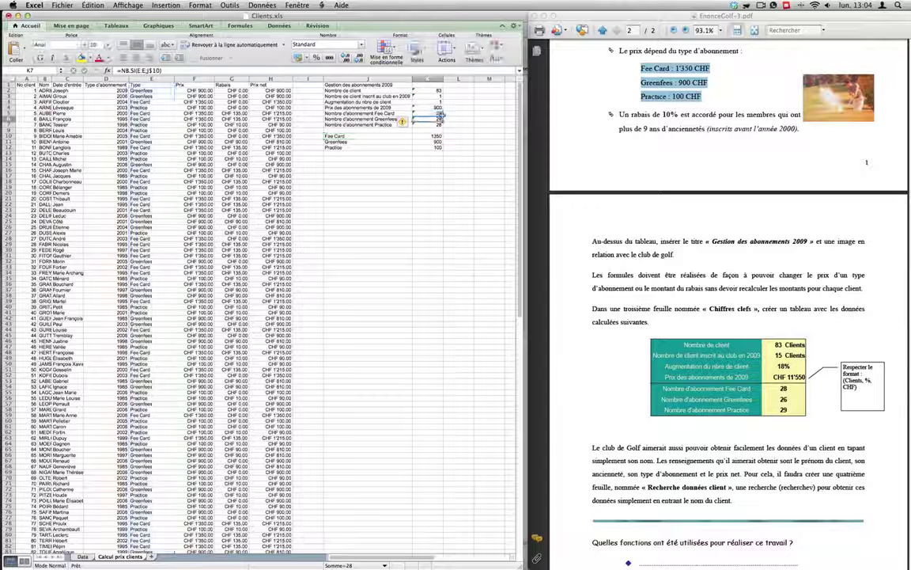
{"action": "key", "text": "Return"}
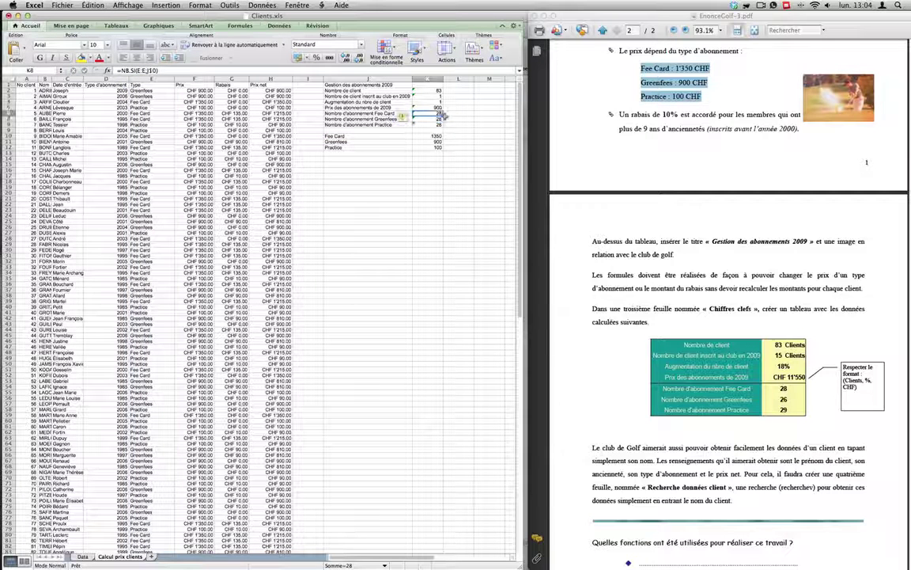
{"action": "left_click", "coordinate": [443, 115]}
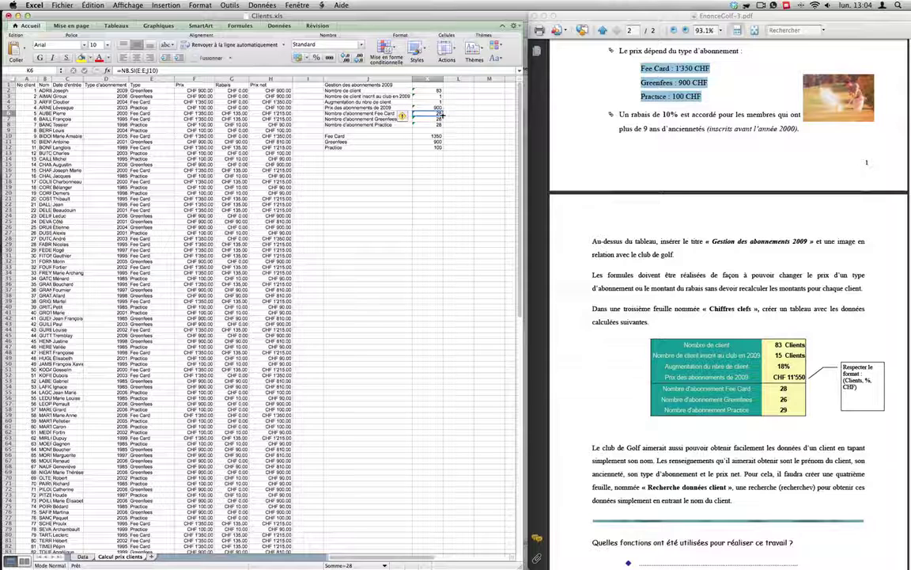
{"action": "left_click_drag", "start_coordinate": [443, 116], "coordinate": [440, 125]}
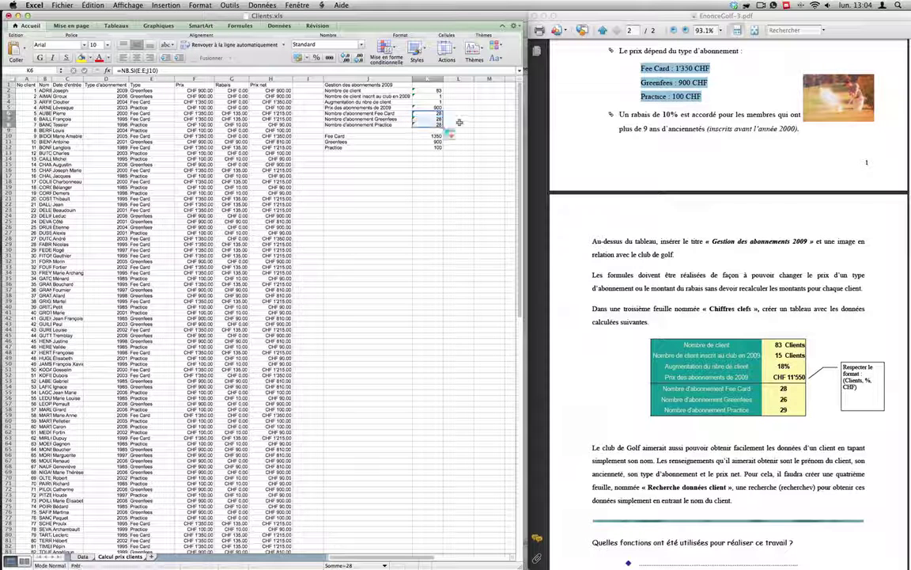
{"action": "left_click", "coordinate": [461, 119]}
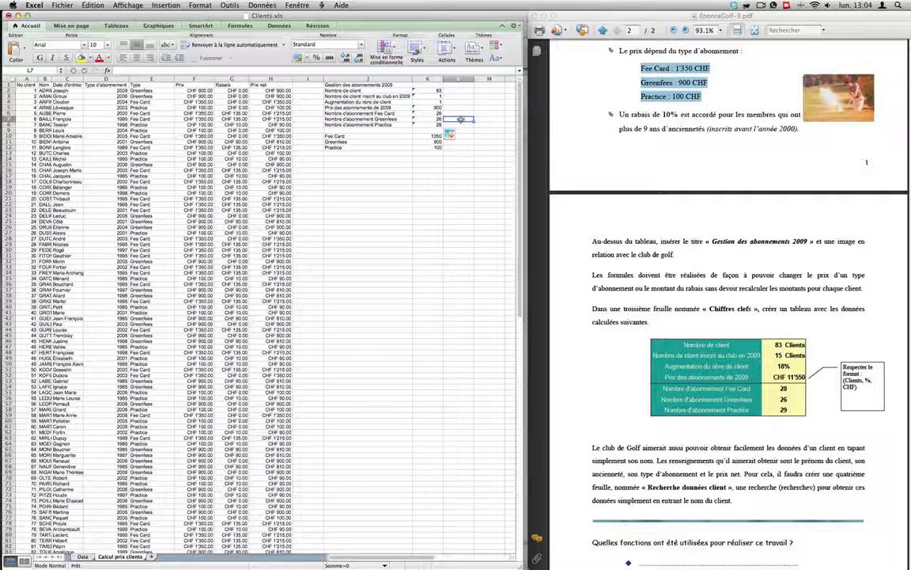
{"action": "key", "text": "super+Tab"}
{"action": "key", "text": "super+Tab"}
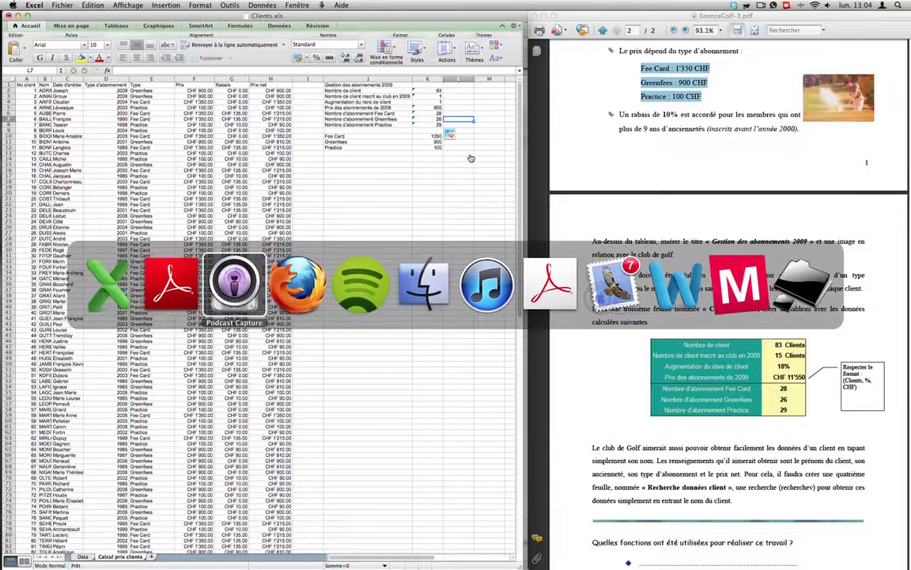
{"action": "left_click", "coordinate": [403, 299]}
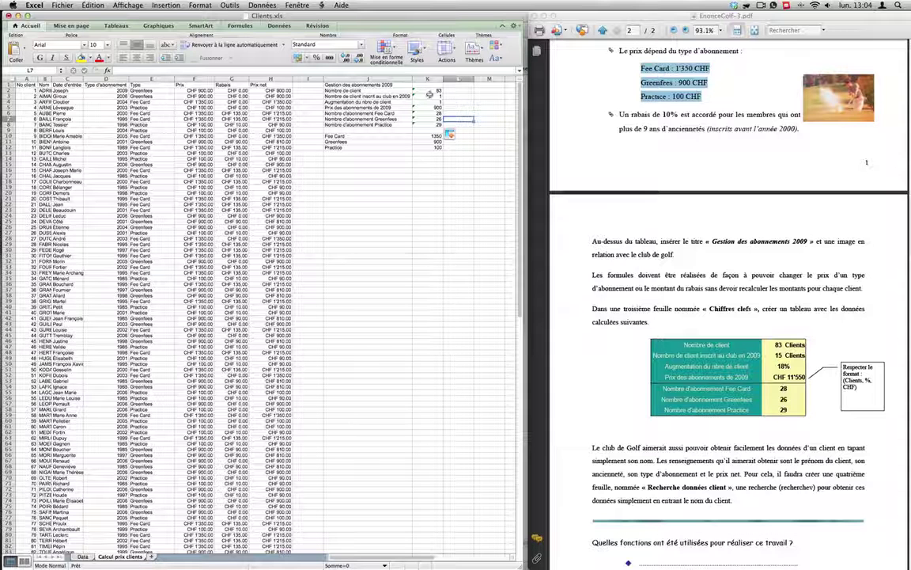
- Give the client count in K2 a custom number format based on 0 that appends the text " Clients"
{"action": "left_click", "coordinate": [430, 92]}
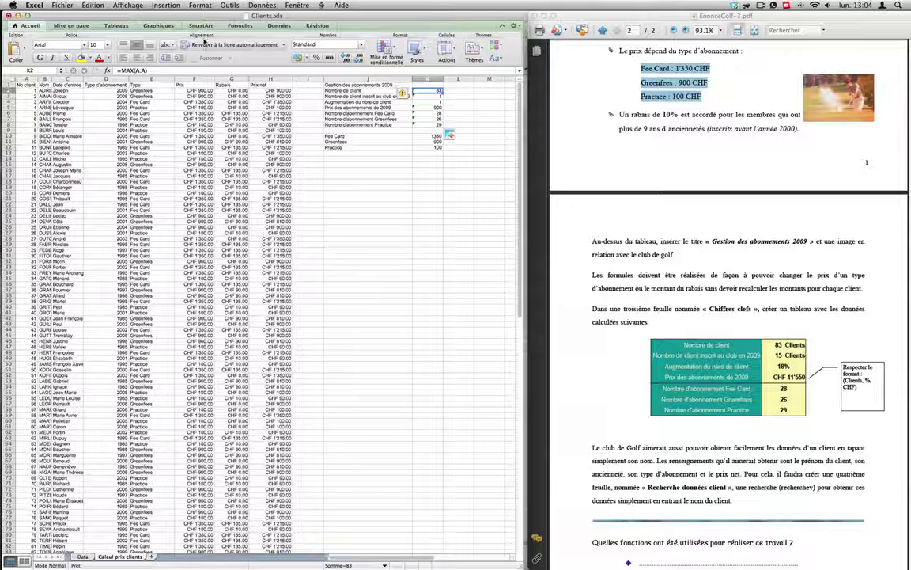
{"action": "left_click", "coordinate": [194, 5]}
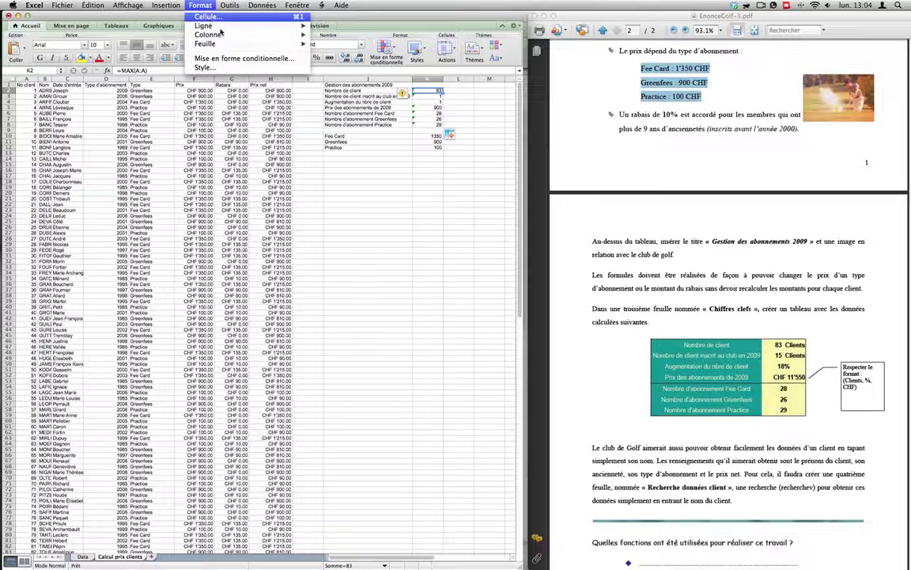
{"action": "left_click", "coordinate": [212, 17]}
{"action": "key", "text": "super+1"}
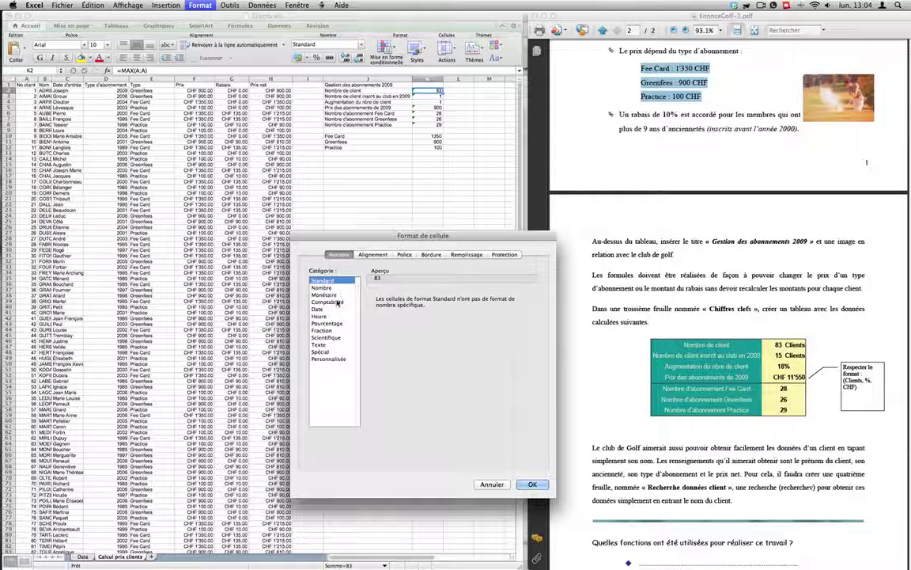
{"action": "left_click", "coordinate": [340, 359]}
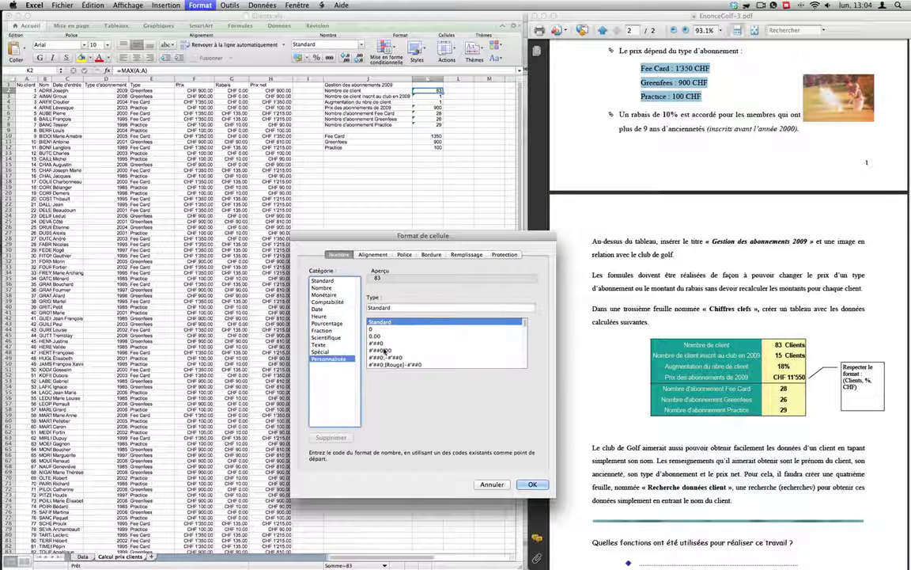
{"action": "left_click", "coordinate": [372, 329]}
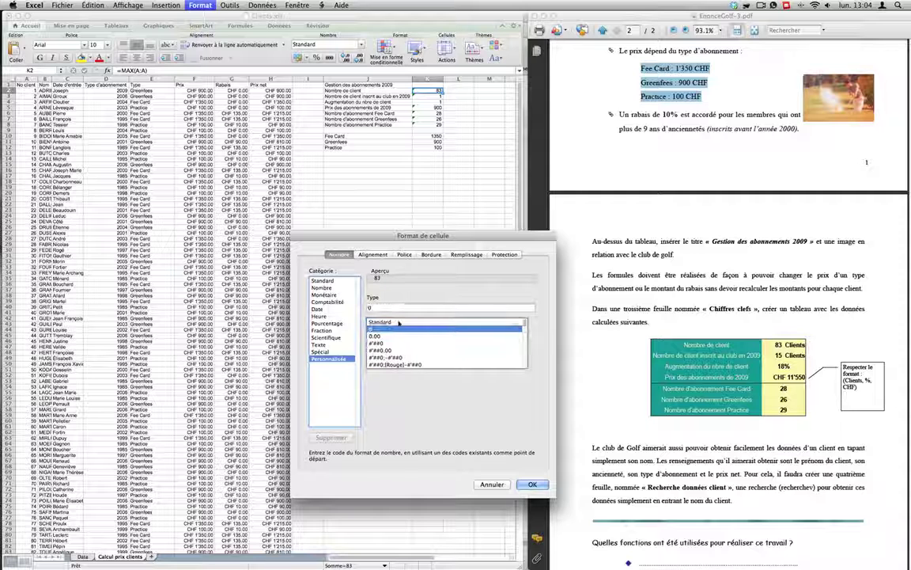
{"action": "left_click", "coordinate": [391, 306]}
{"action": "type", "text": "\""}
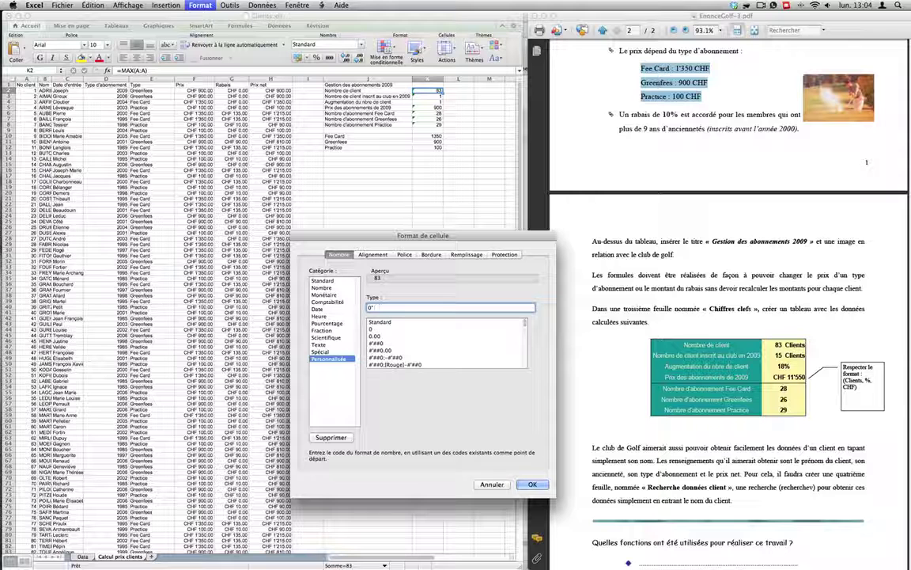
{"action": "type", "text": " Clients"}
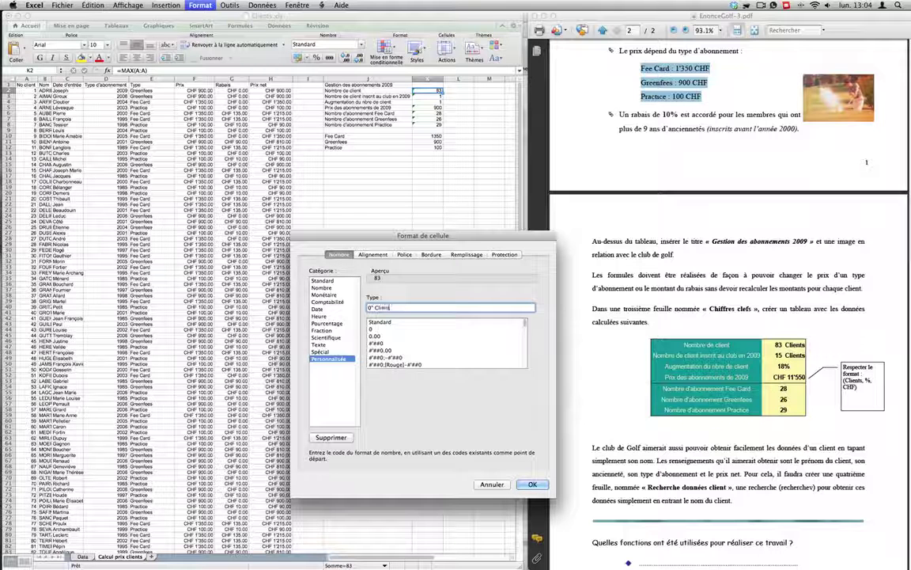
{"action": "key", "text": "Return"}
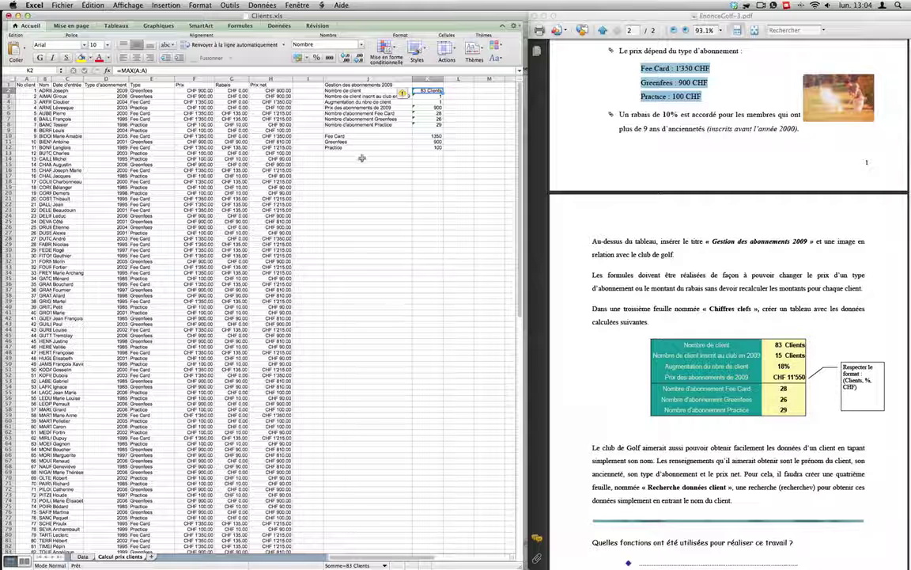
- Copy K2 and paste only its formats onto K3, the number of clients registered in 2009
{"action": "key", "text": "super+c"}
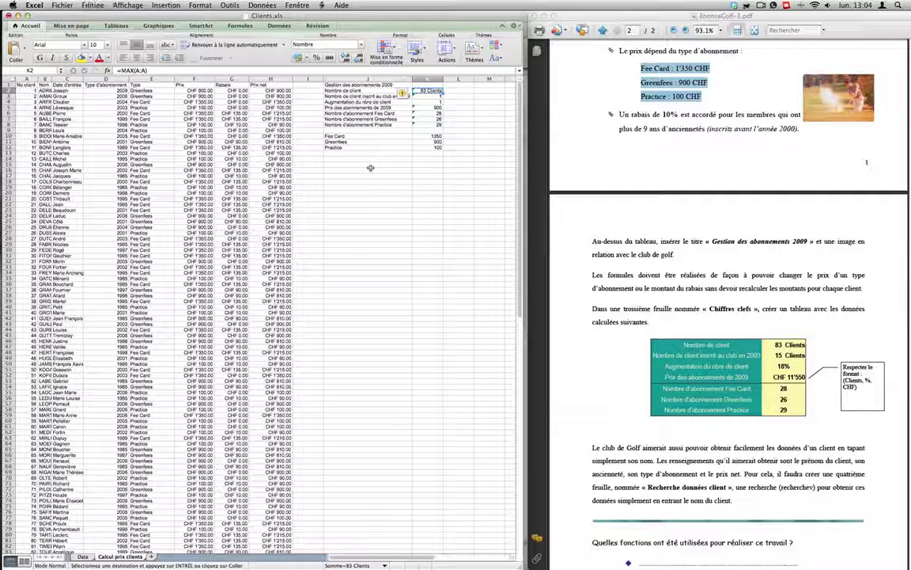
{"action": "left_click", "coordinate": [425, 96]}
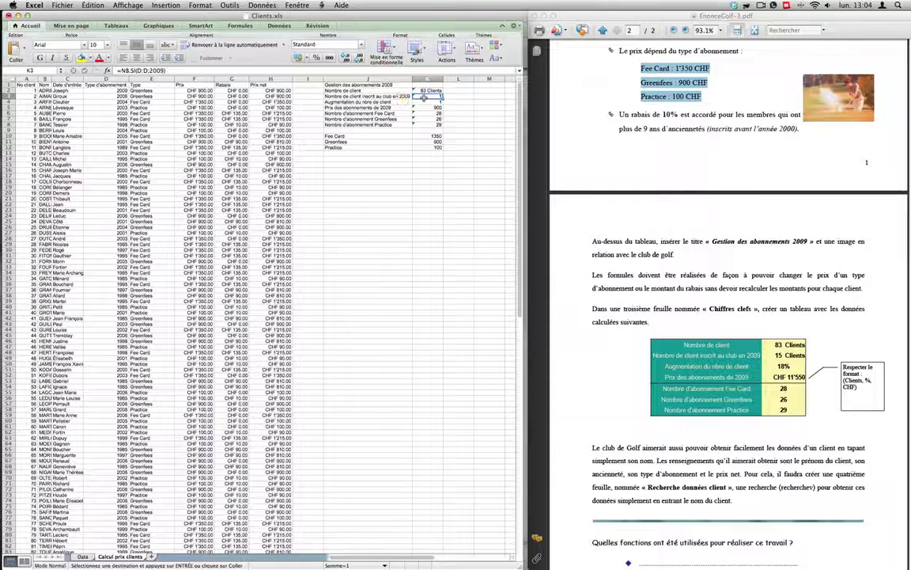
{"action": "right_click", "coordinate": [425, 96]}
{"action": "left_click", "coordinate": [446, 130]}
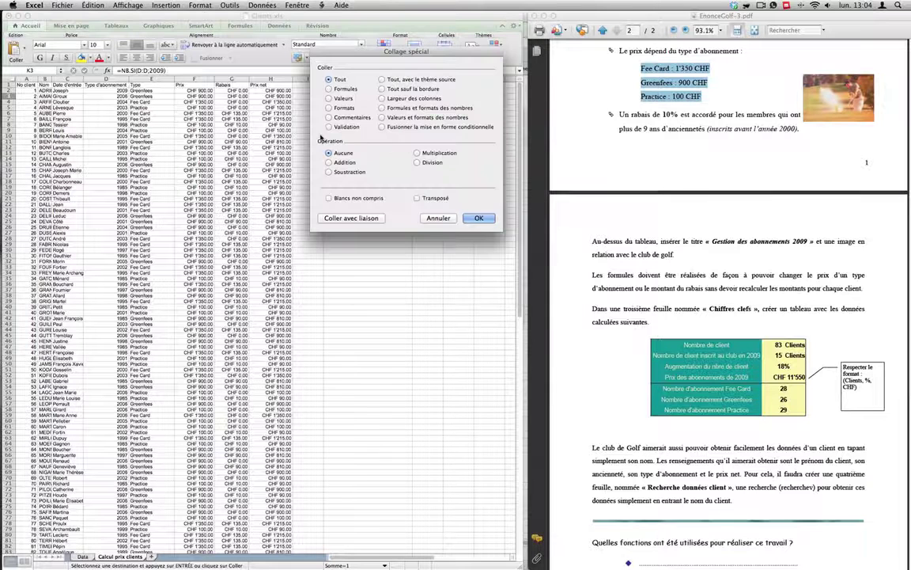
{"action": "left_click", "coordinate": [337, 90]}
{"action": "left_click", "coordinate": [342, 108]}
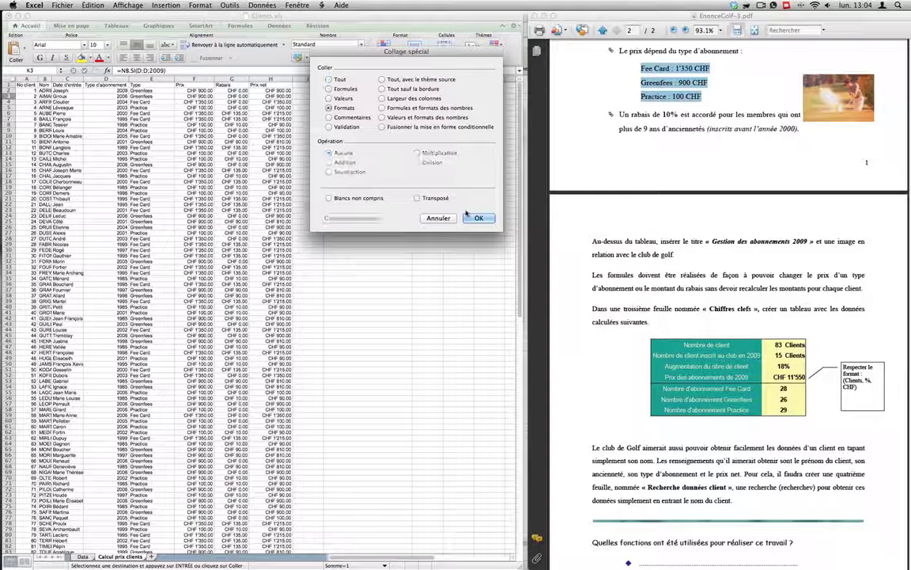
{"action": "left_click", "coordinate": [479, 218]}
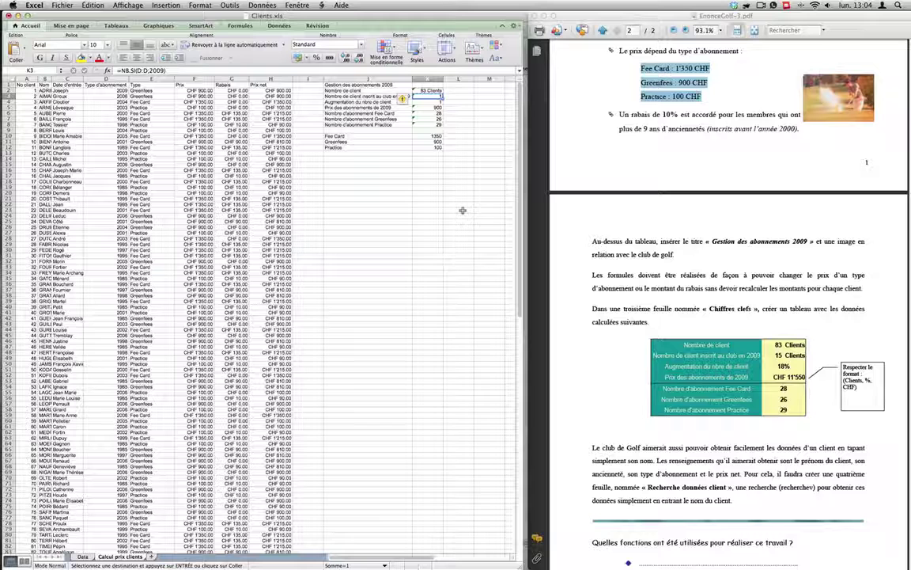
- Calculate the client increase in K4 as =K3/K2 and format it as a percentage
{"action": "left_click", "coordinate": [427, 102]}
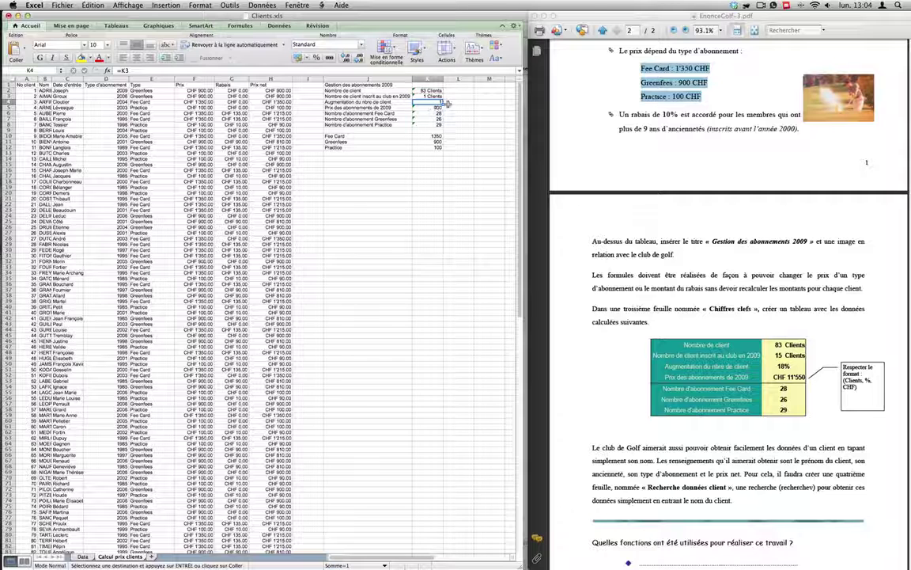
{"action": "left_click", "coordinate": [428, 96]}
{"action": "type", "text": "="}
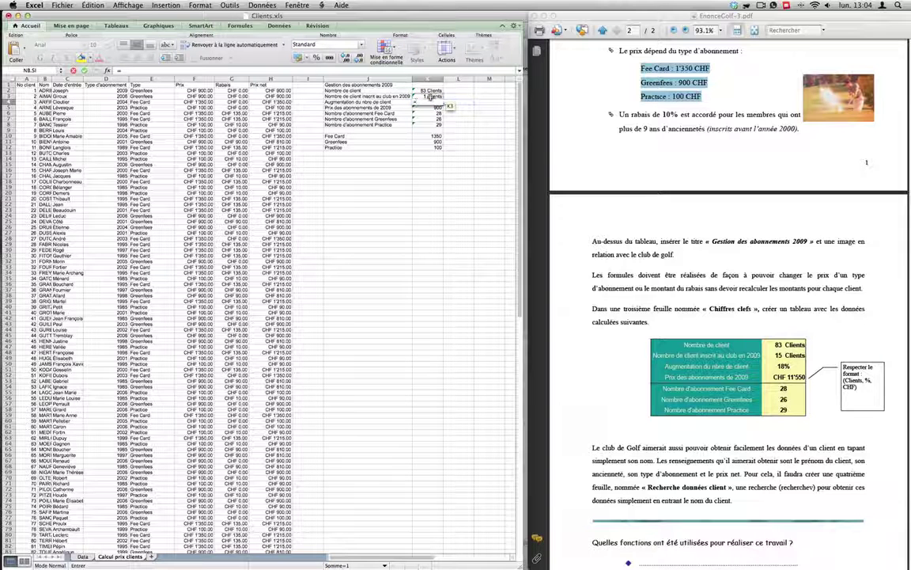
{"action": "left_click", "coordinate": [429, 96]}
{"action": "type", "text": "/"}
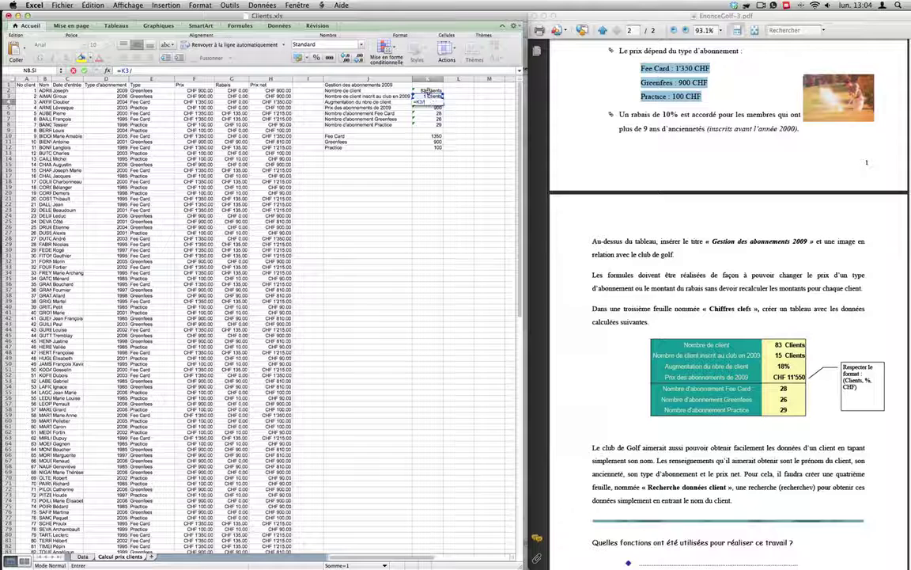
{"action": "left_click", "coordinate": [428, 90]}
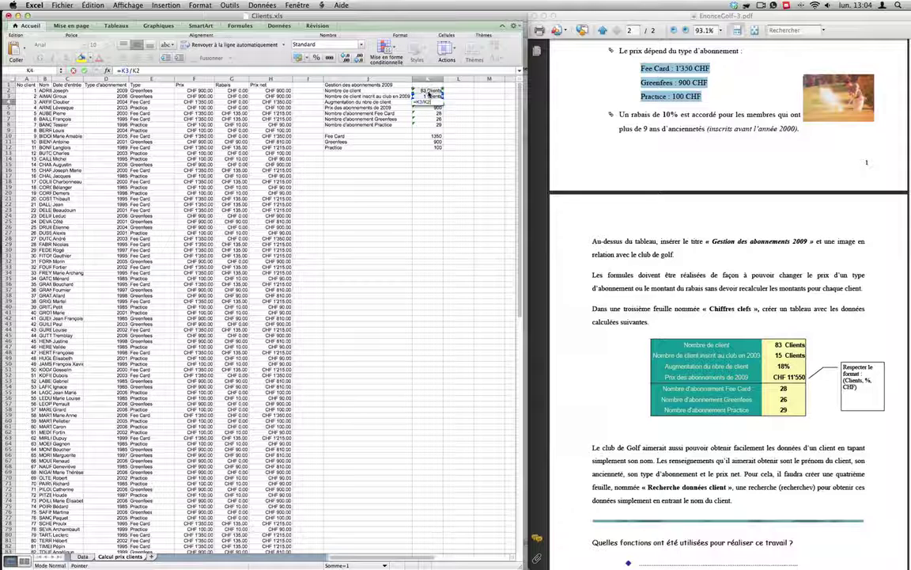
{"action": "key", "text": "Return"}
{"action": "key", "text": "Up"}
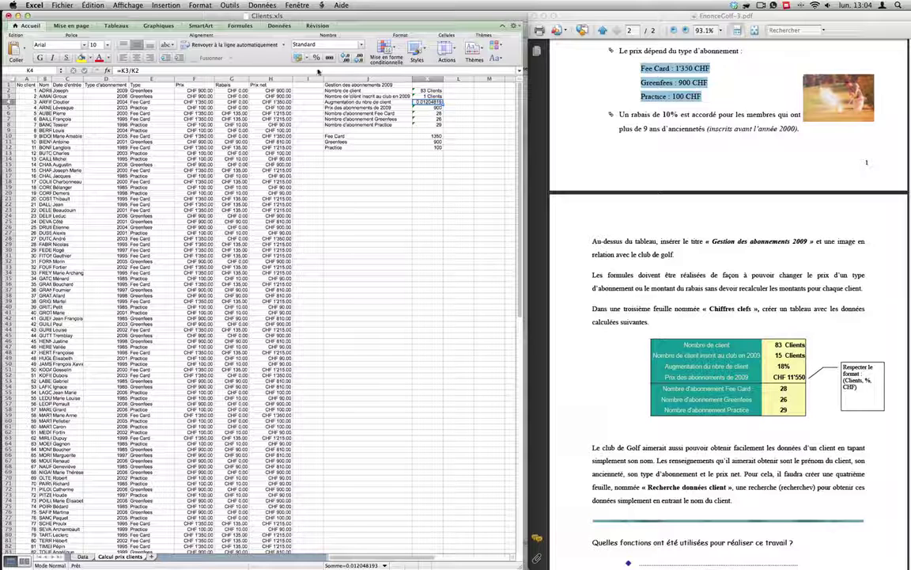
{"action": "left_click", "coordinate": [316, 58]}
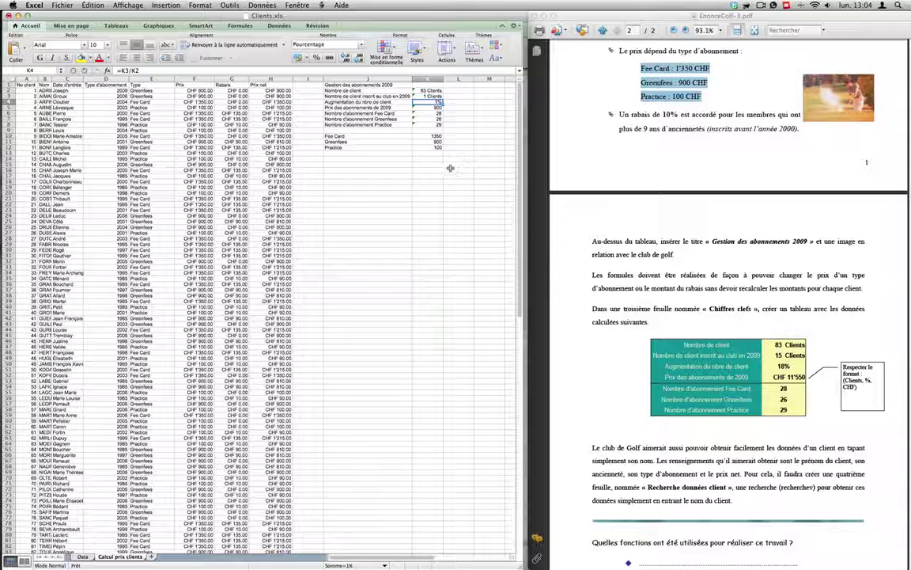
- Copy net price cell H2 and paste only its formats onto K5, the 2009 subscription price, to display it in CHF
{"action": "left_click", "coordinate": [427, 109]}
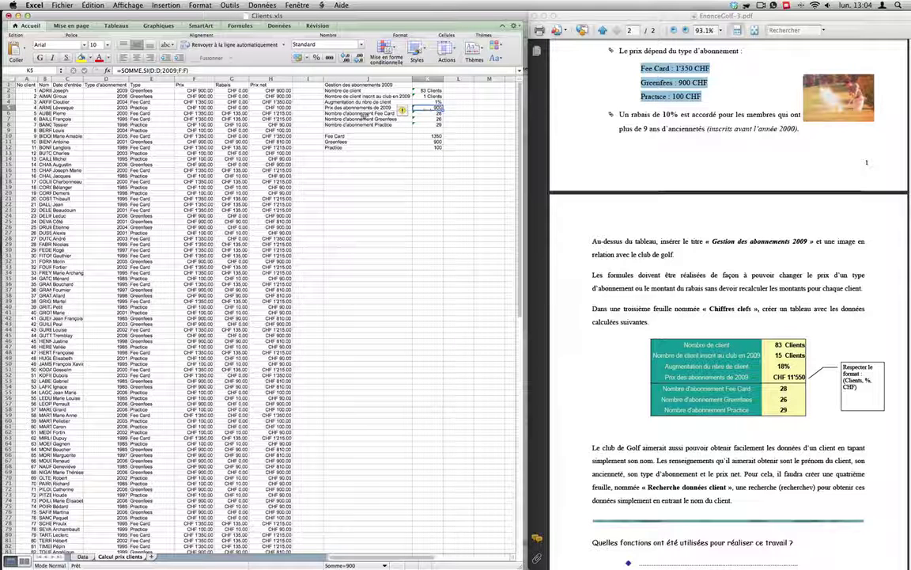
{"action": "left_click", "coordinate": [282, 91]}
{"action": "key", "text": "super+c"}
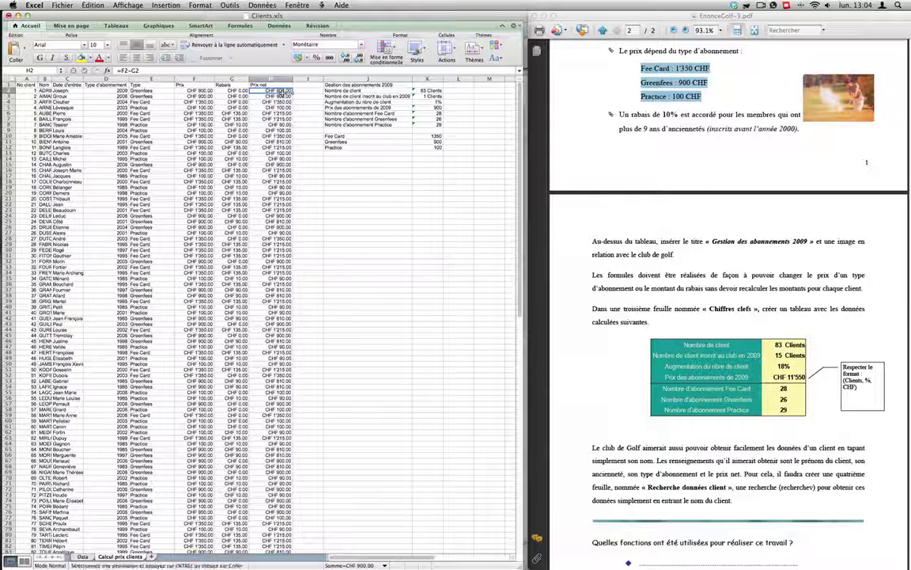
{"action": "right_click", "coordinate": [429, 108]}
{"action": "left_click", "coordinate": [453, 142]}
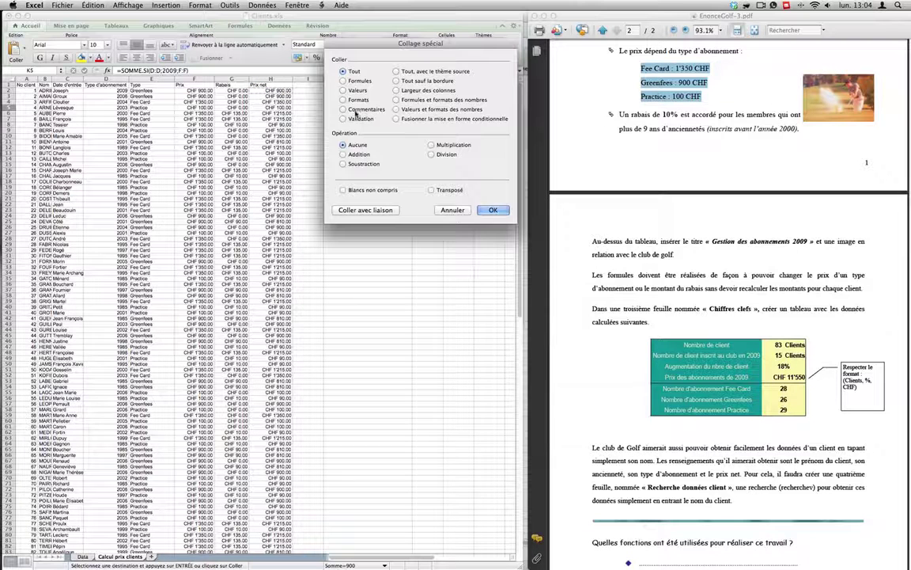
{"action": "left_click", "coordinate": [343, 100]}
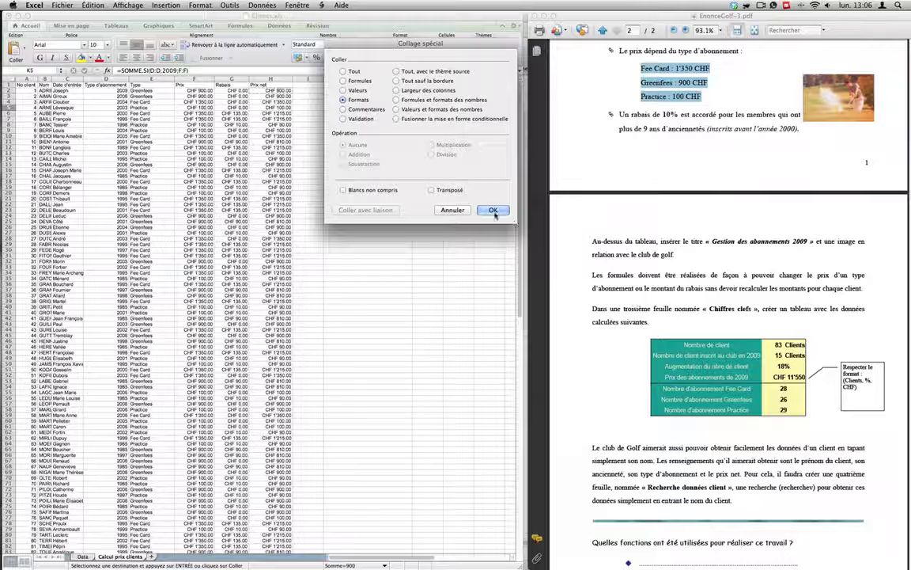
{"action": "left_click", "coordinate": [493, 210]}
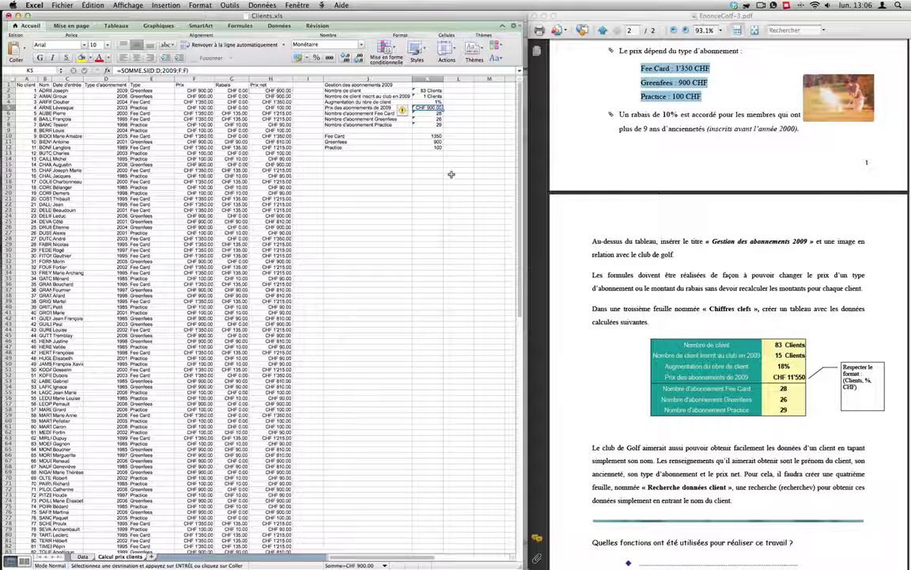
{"action": "left_click", "coordinate": [458, 166]}
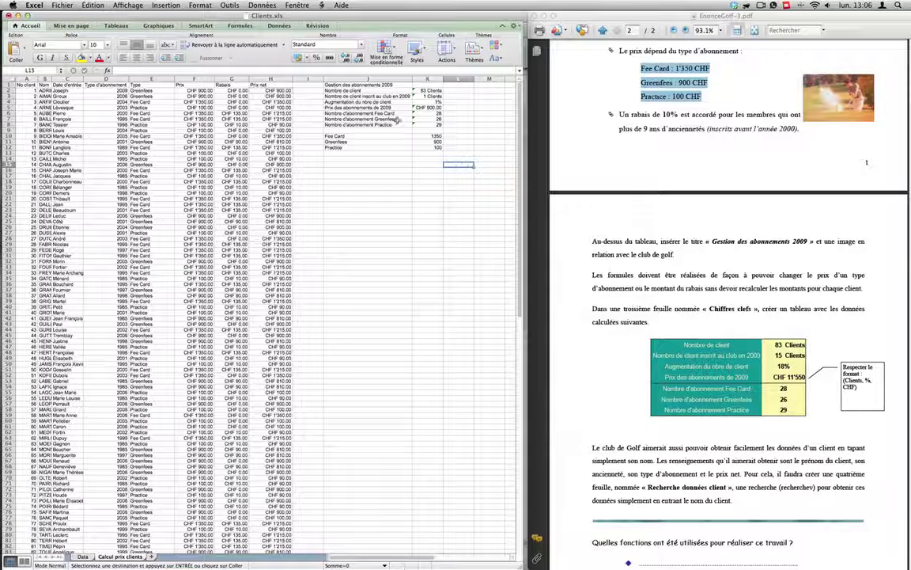
- Add an outline border around the key figures table J2:K8
{"action": "left_click_drag", "start_coordinate": [375, 92], "coordinate": [428, 124]}
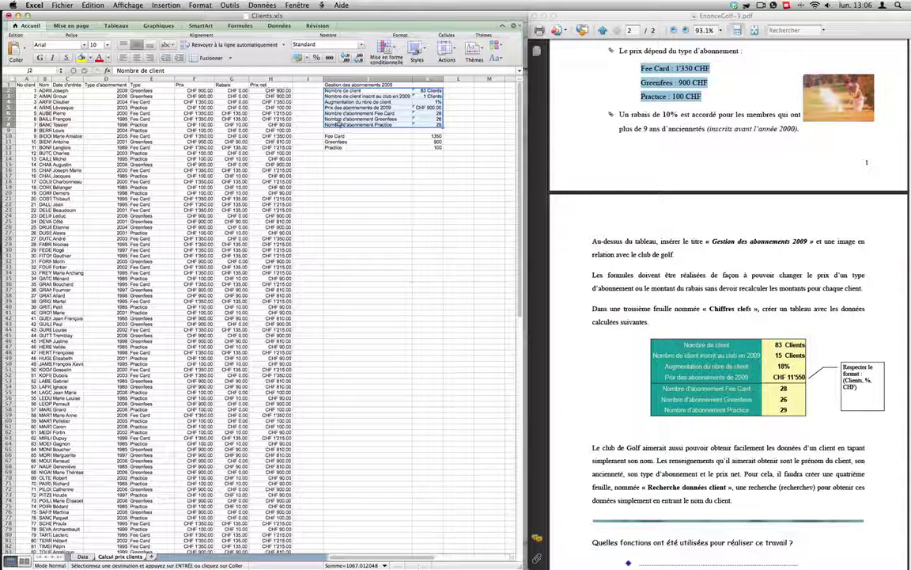
{"action": "left_click", "coordinate": [202, 7]}
{"action": "left_click", "coordinate": [207, 17]}
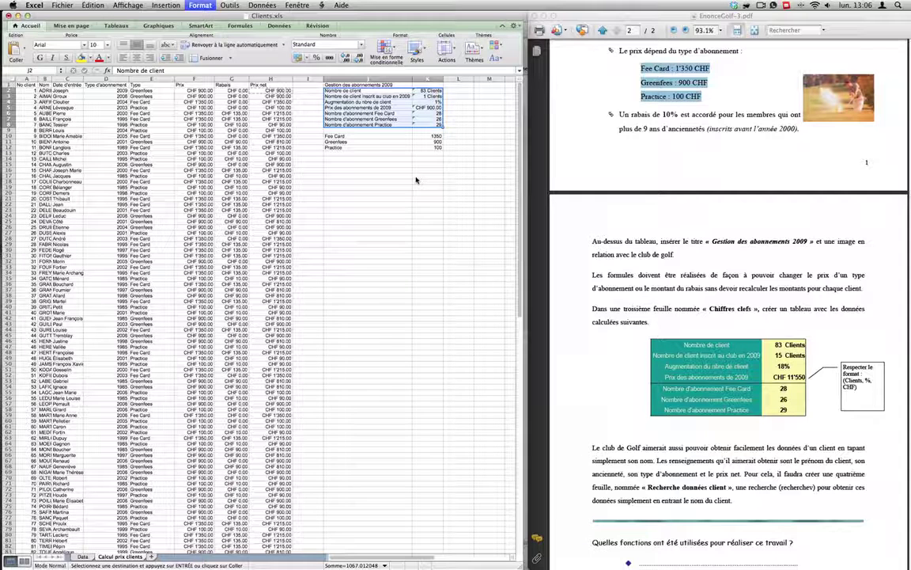
{"action": "key", "text": "super+1"}
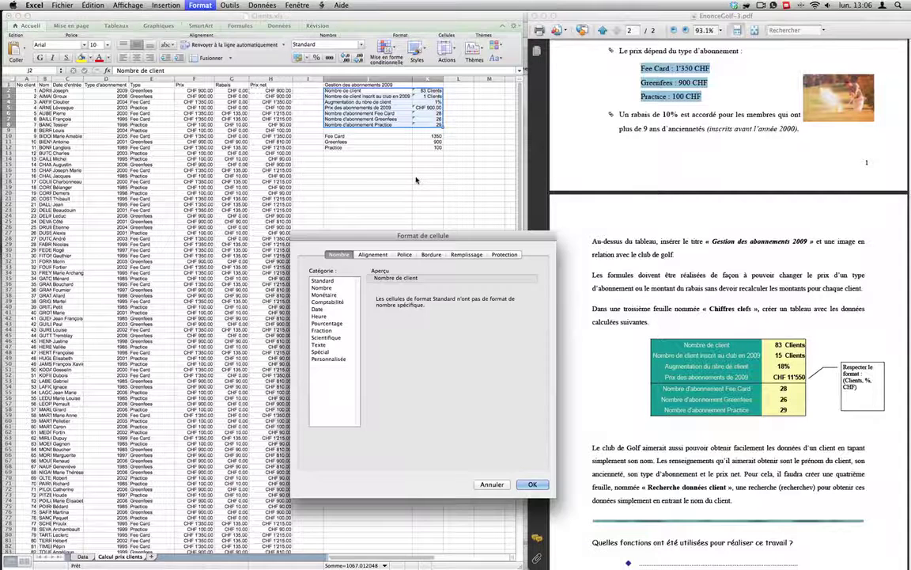
{"action": "left_click", "coordinate": [429, 255]}
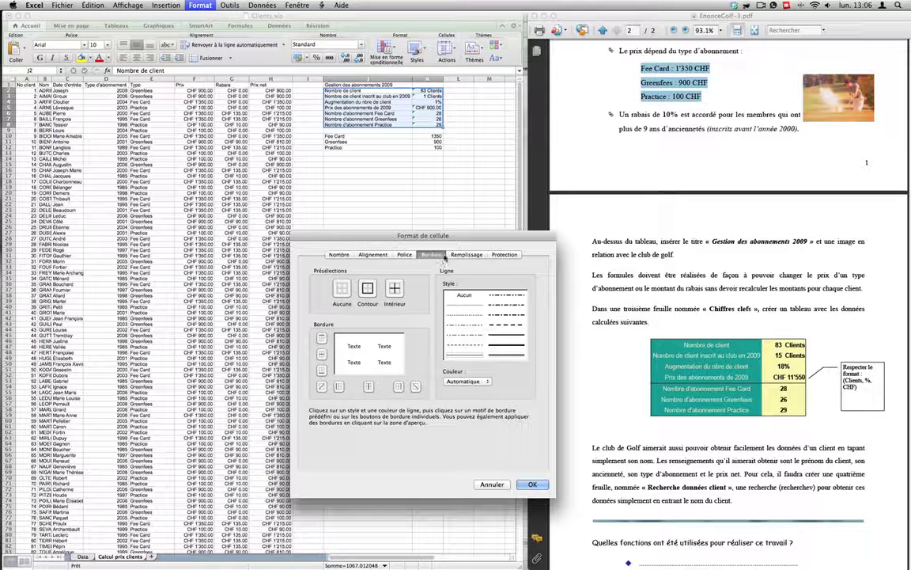
{"action": "left_click", "coordinate": [367, 288]}
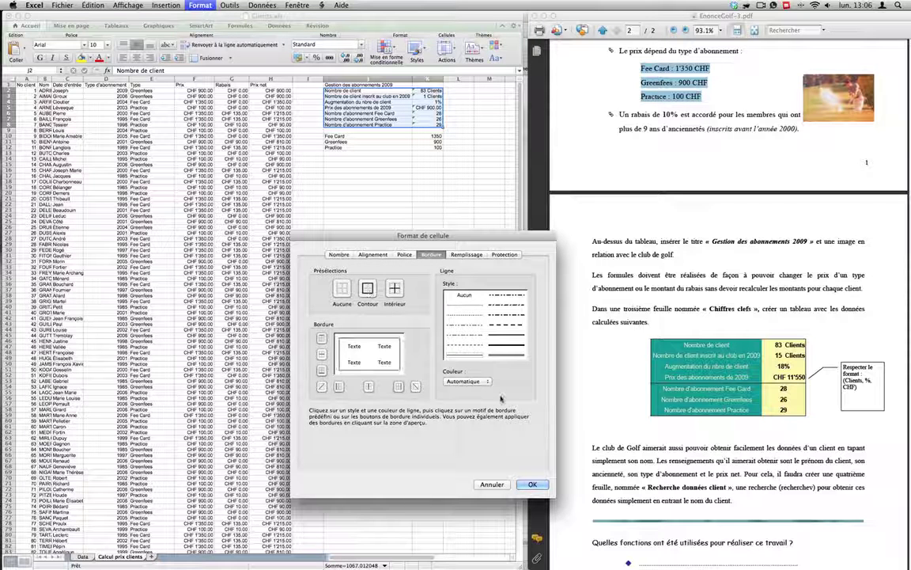
{"action": "left_click", "coordinate": [533, 484]}
{"action": "left_click", "coordinate": [333, 139]}
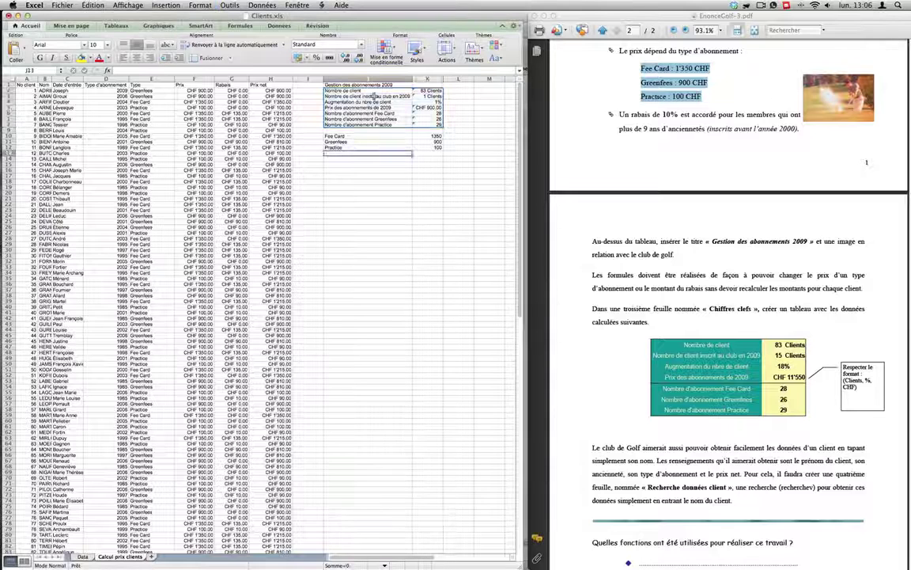
- Give the key figure labels in J2:J8 a grey background fill
{"action": "left_click_drag", "start_coordinate": [373, 91], "coordinate": [431, 125]}
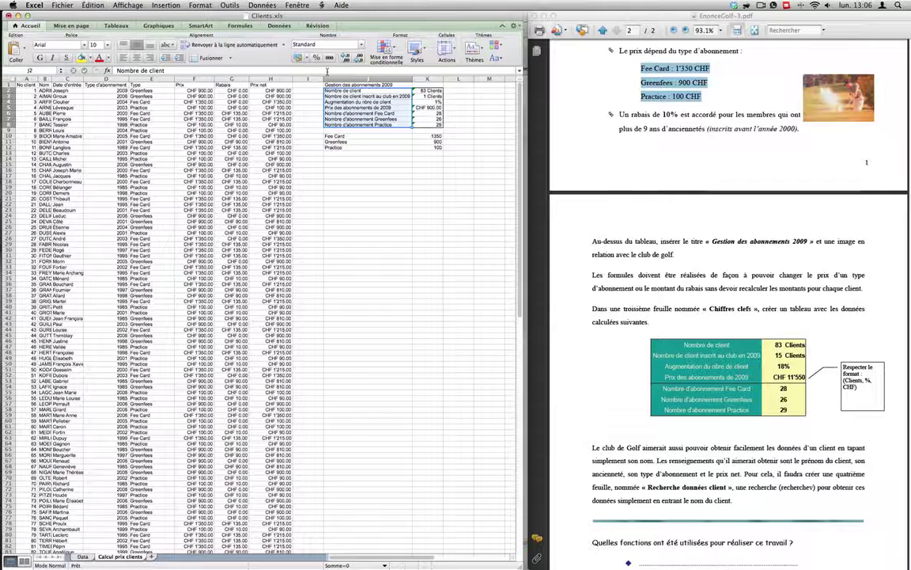
{"action": "scroll", "coordinate": [269, 95], "scroll_direction": "right", "scroll_amount": 3}
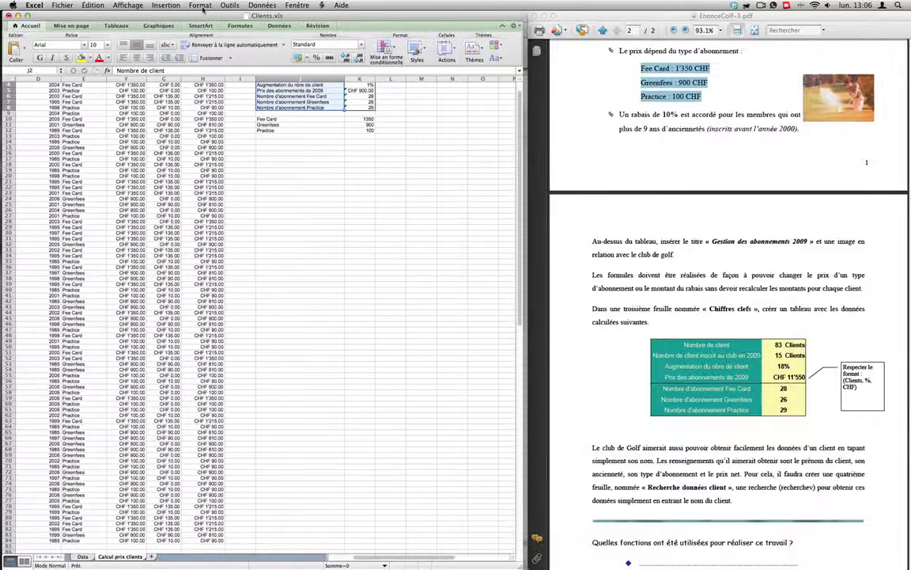
{"action": "left_click", "coordinate": [200, 5]}
{"action": "left_click", "coordinate": [346, 102]}
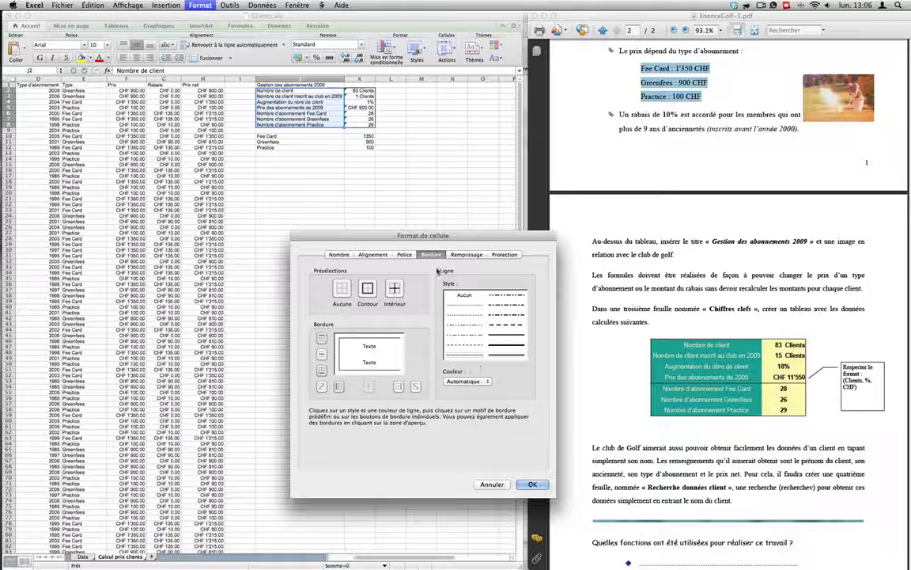
{"action": "left_click", "coordinate": [466, 254]}
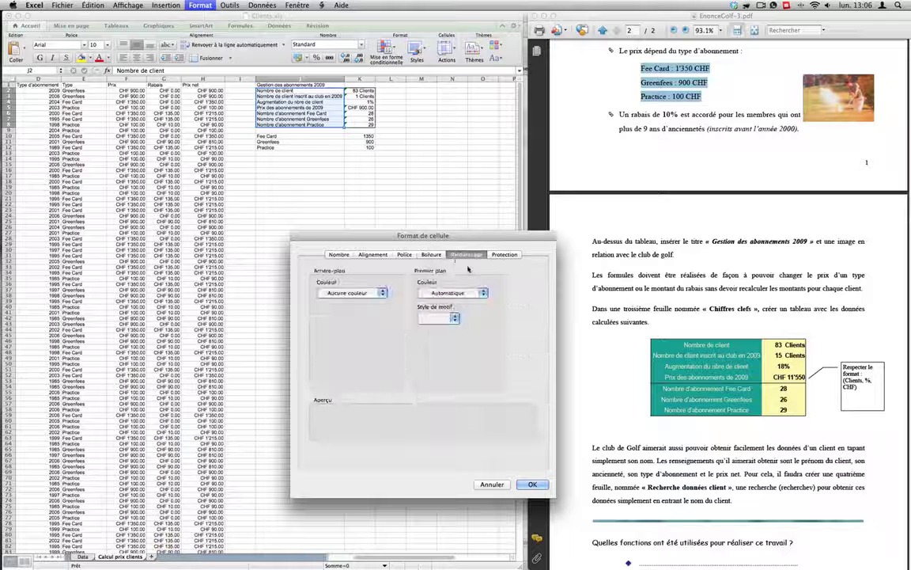
{"action": "left_click", "coordinate": [366, 298]}
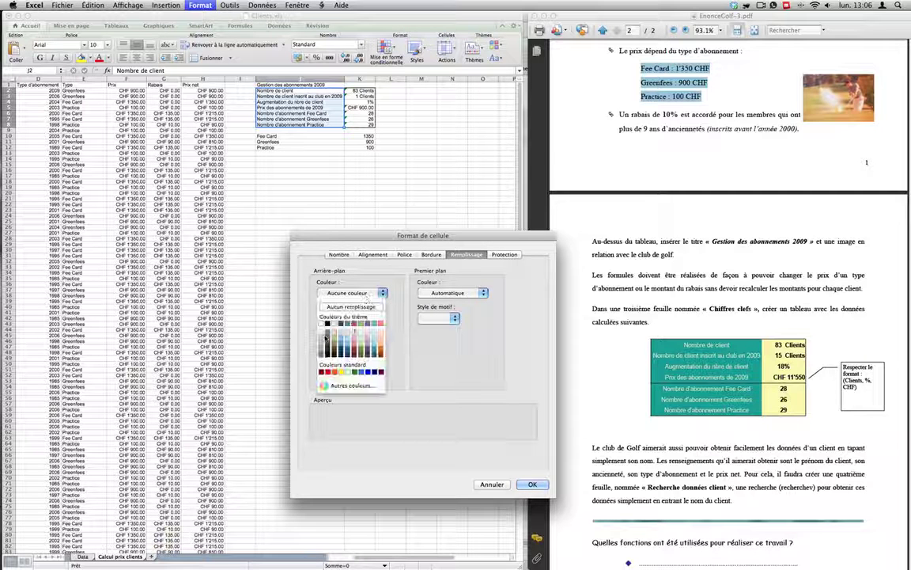
{"action": "left_click", "coordinate": [325, 338]}
{"action": "left_click", "coordinate": [536, 483]}
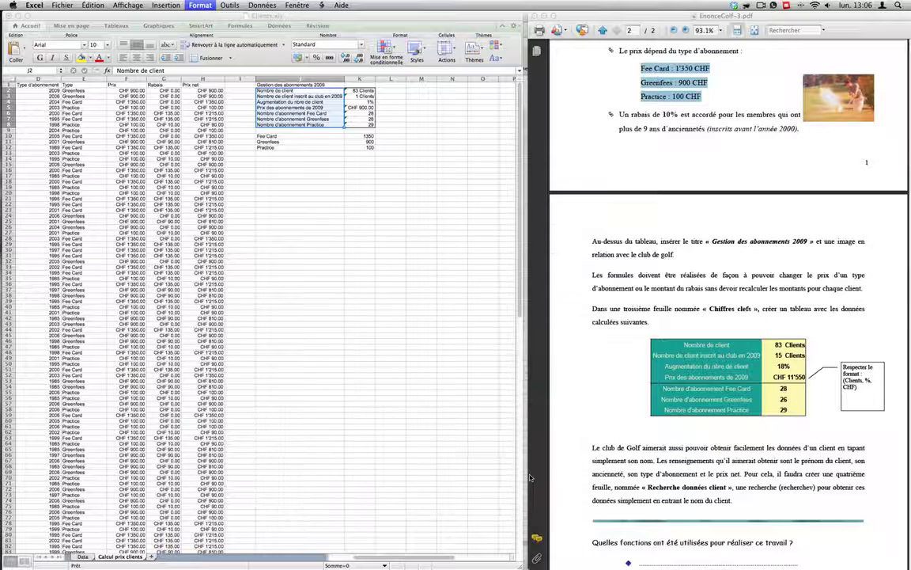
{"action": "left_click", "coordinate": [358, 210]}
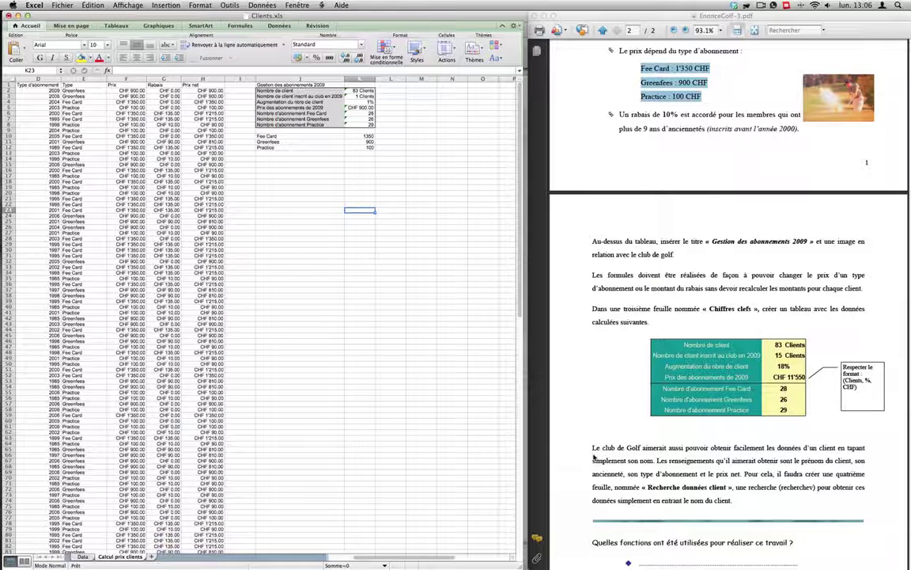
- Highlight the assignment paragraph describing the client data lookup and select cell J14 in Clients.xls
{"action": "left_click_drag", "start_coordinate": [537, 410], "coordinate": [731, 489]}
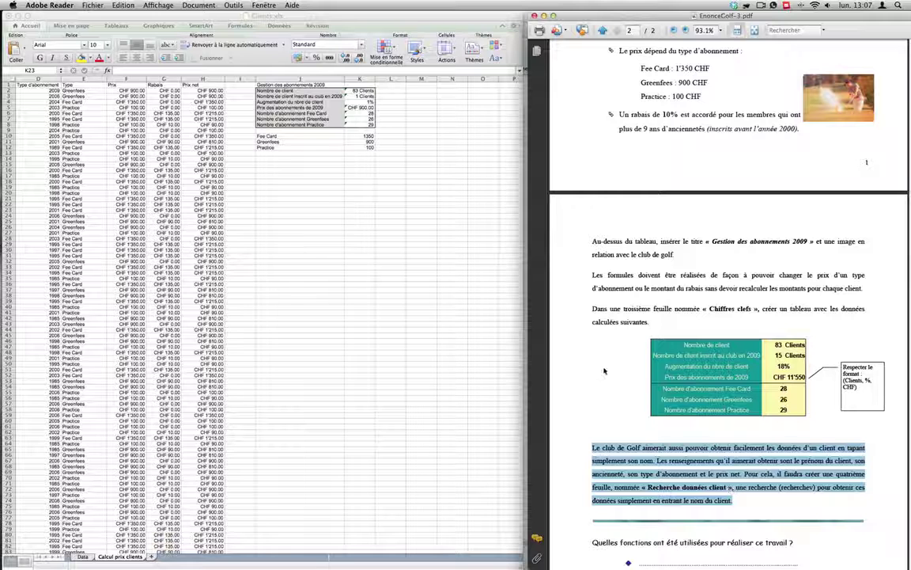
{"action": "left_click", "coordinate": [298, 163]}
{"action": "left_click", "coordinate": [278, 158]}
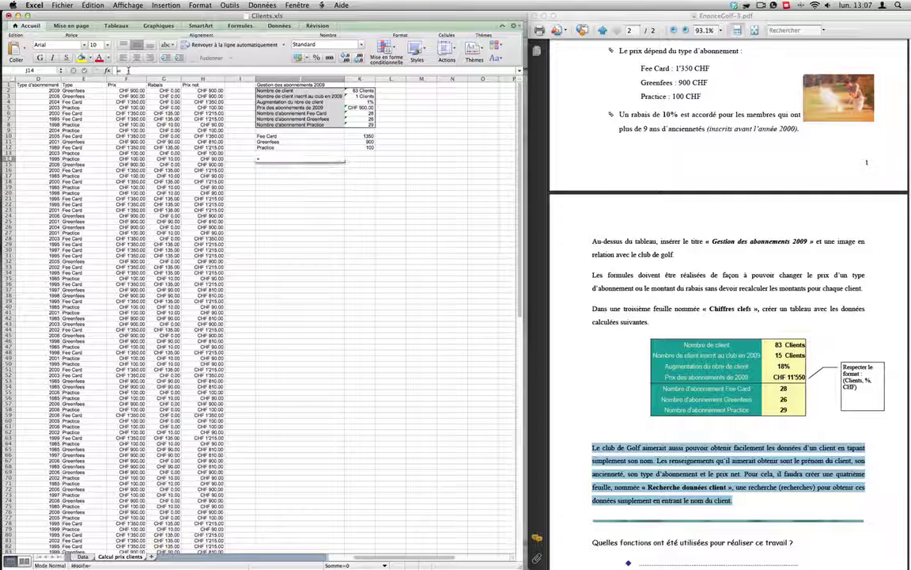
{"action": "type", "text": "=rech"}
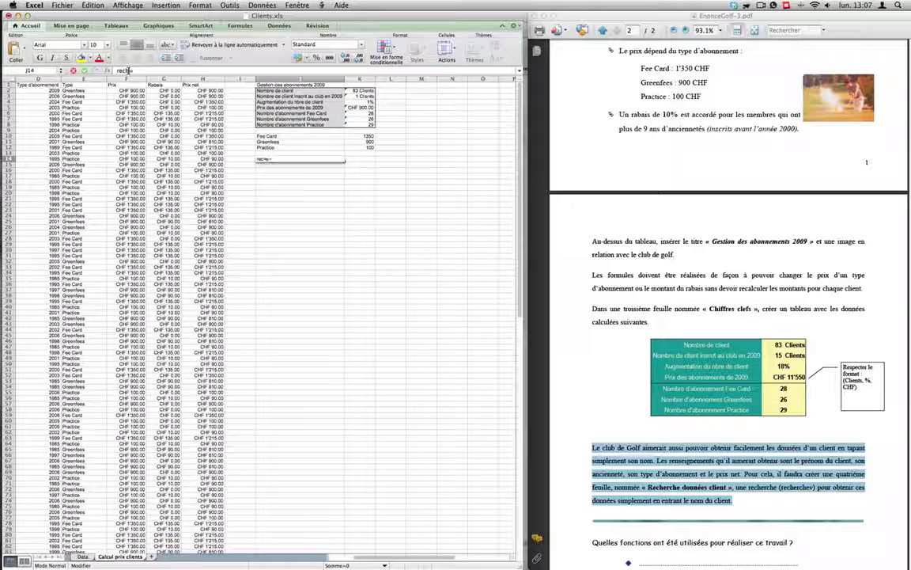
{"action": "type", "text": "erc"}
{"action": "key", "text": "BackSpace"}
{"action": "key", "text": "BackSpace"}
{"action": "key", "text": "BackSpace"}
{"action": "key", "text": "BackSpace"}
{"action": "key", "text": "BackSpace"}
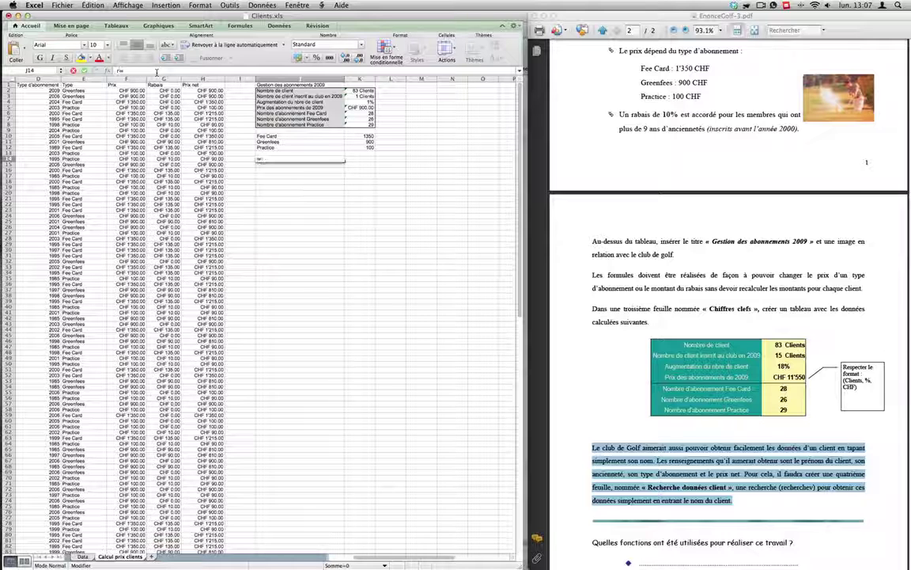
{"action": "key", "text": "BackSpace"}
{"action": "key", "text": "BackSpace"}
- Begin a RECHERCHEV formula in J14 with J13 as the lookup value
{"action": "type", "text": "re"}
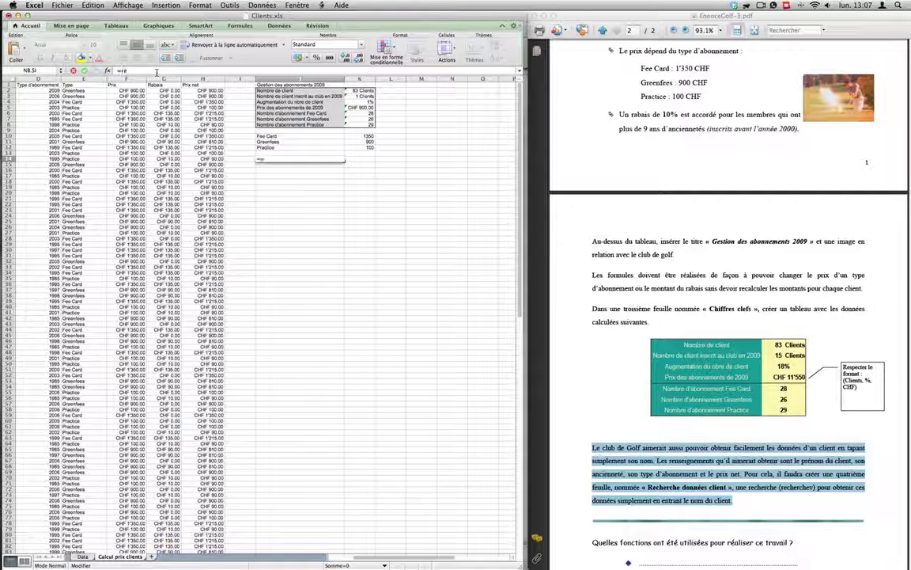
{"action": "type", "text": "ch"}
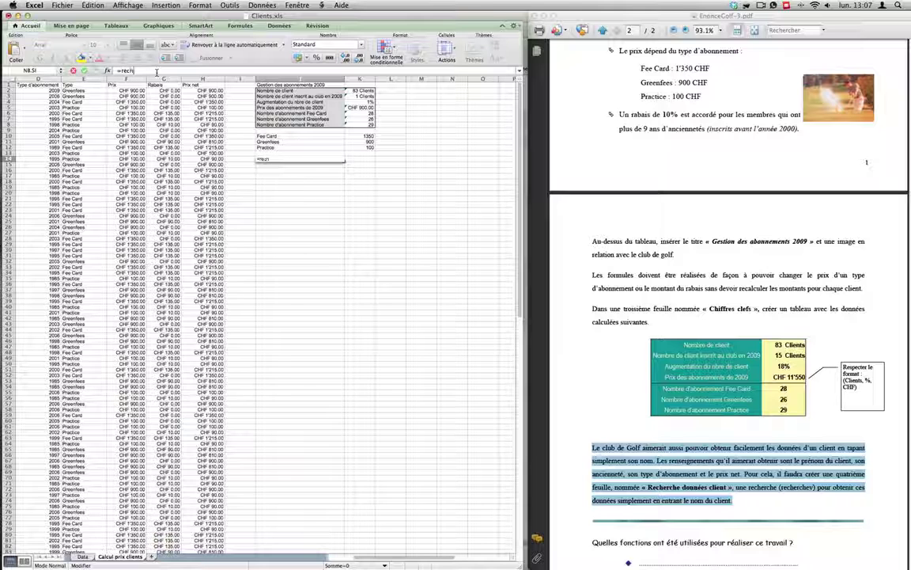
{"action": "type", "text": "erche"}
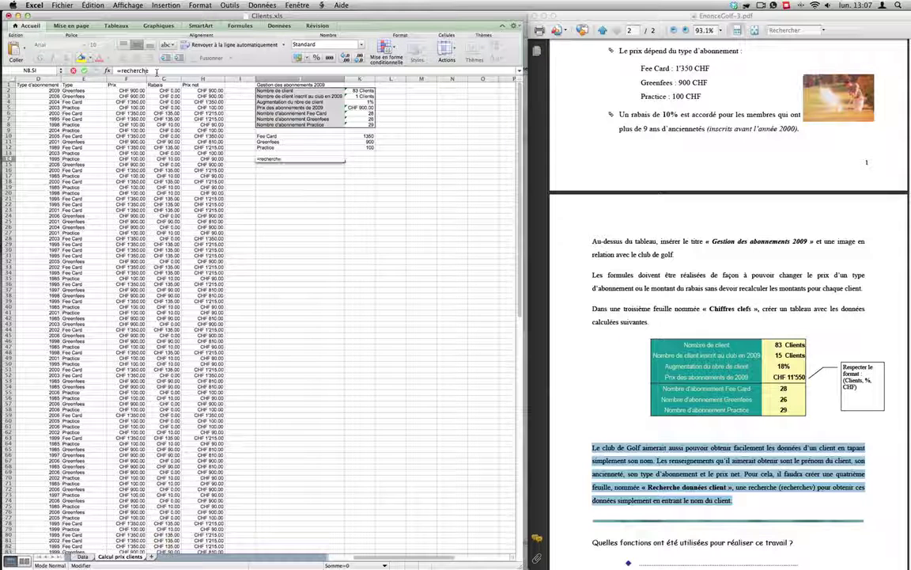
{"action": "type", "text": "v"}
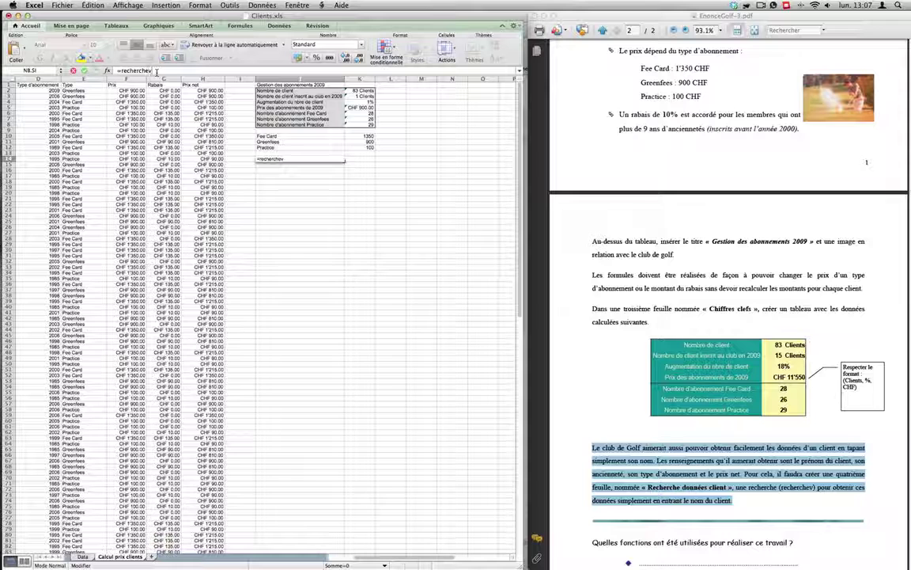
{"action": "type", "text": "("}
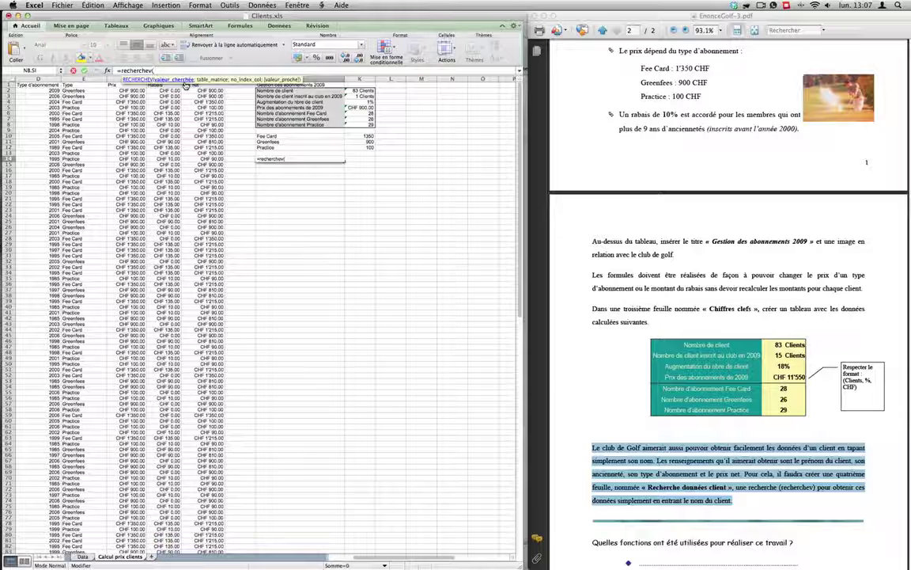
{"action": "left_click_drag", "start_coordinate": [267, 137], "coordinate": [273, 144]}
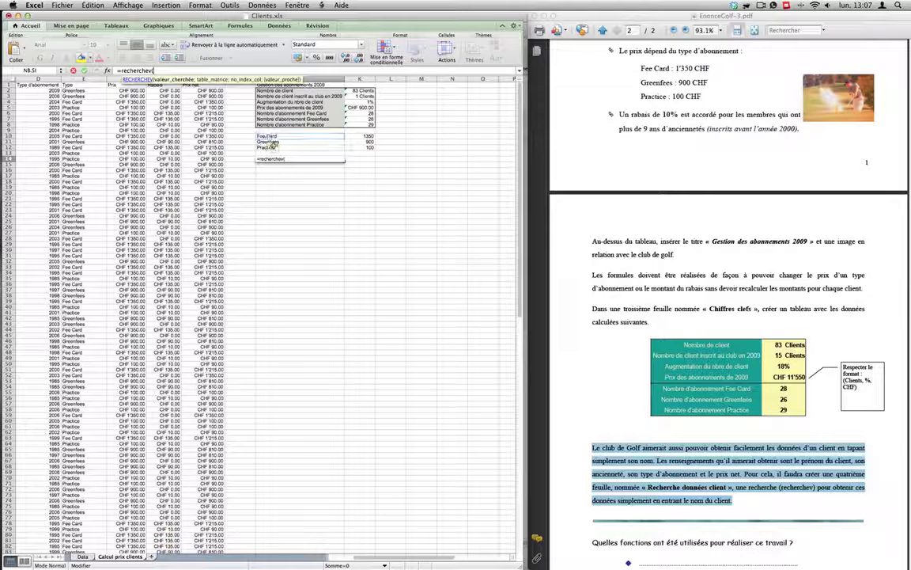
{"action": "left_click", "coordinate": [275, 153]}
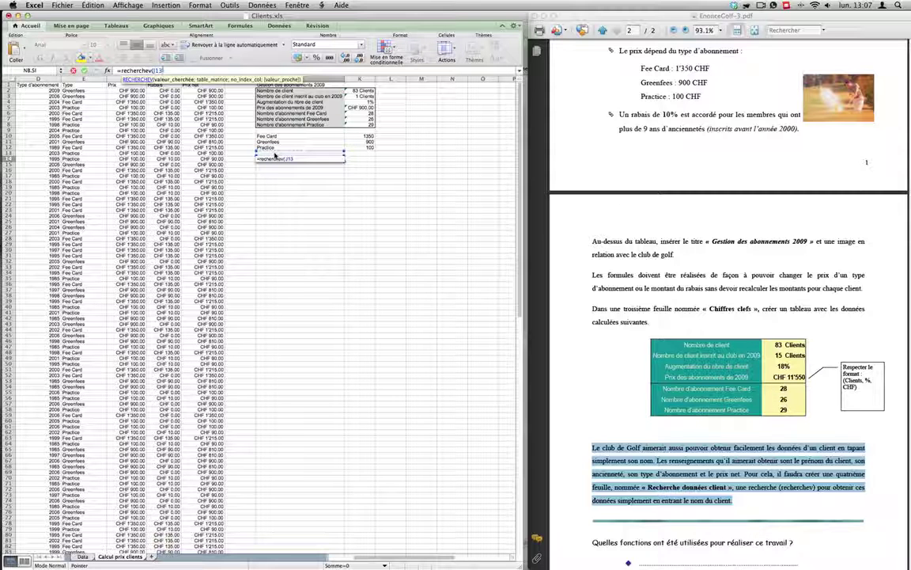
{"action": "type", "text": ";"}
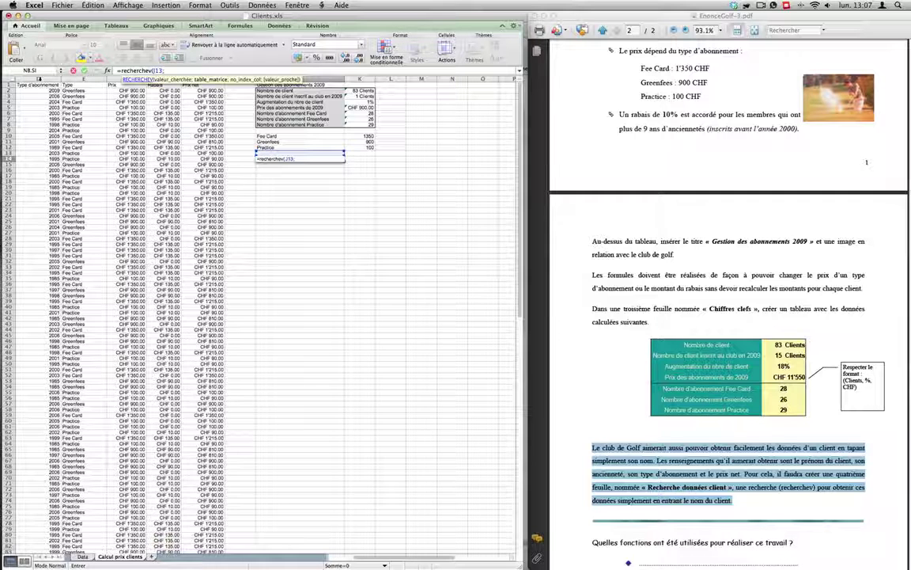
- Set the formula's table range to columns A:H
{"action": "left_click_drag", "start_coordinate": [38, 72], "coordinate": [210, 89]}
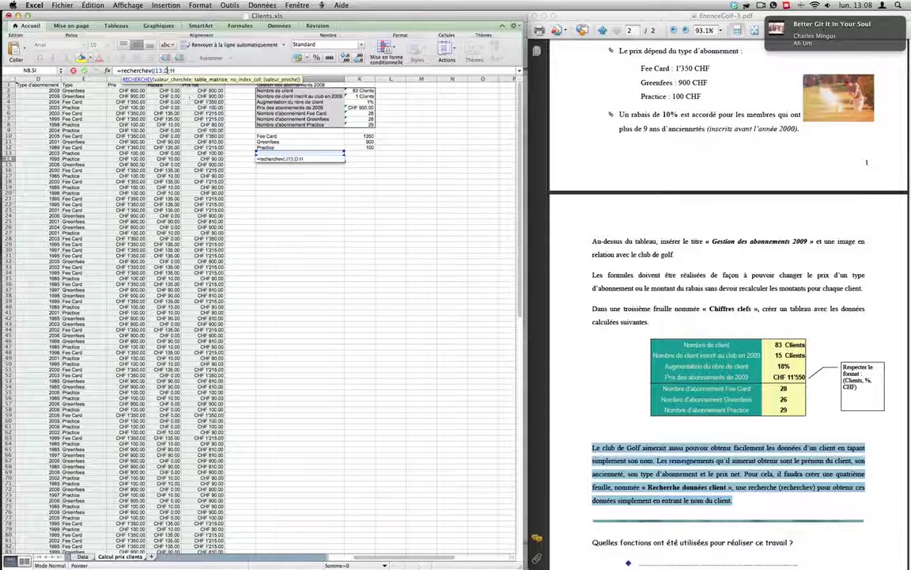
{"action": "left_click", "coordinate": [165, 71]}
{"action": "type", "text": "a:H"}
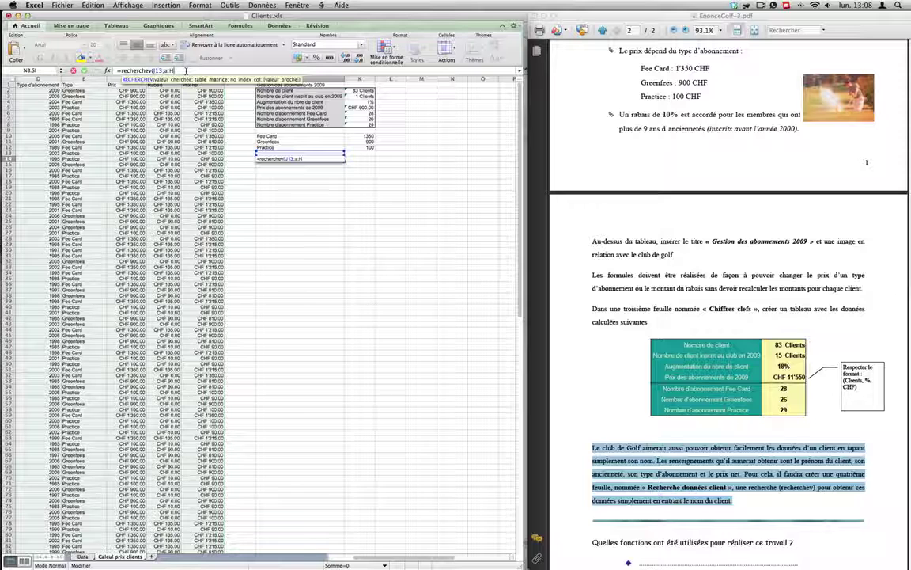
{"action": "type", "text": ";"}
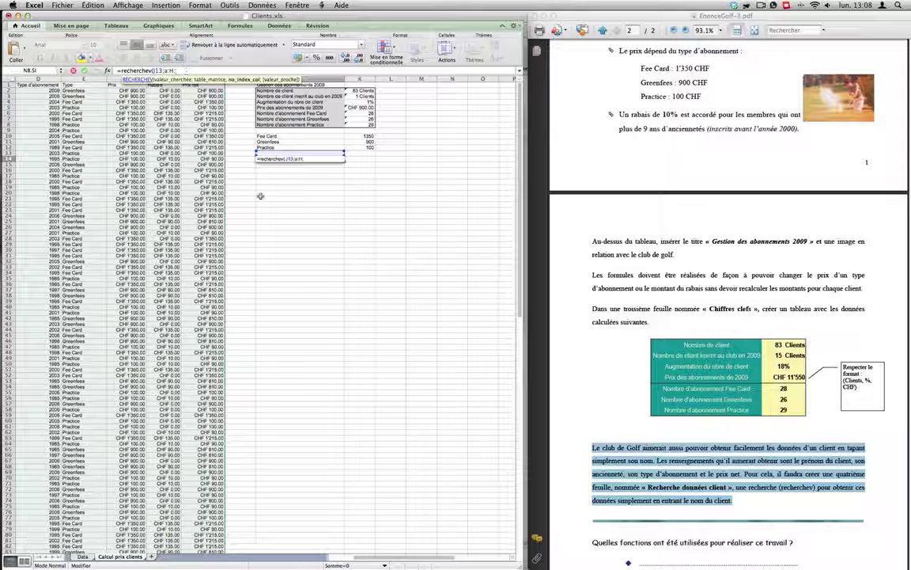
- Complete the J14 formula with column index 3 and approximate-match argument 1
{"action": "left_click_drag", "start_coordinate": [365, 557], "coordinate": [333, 557]}
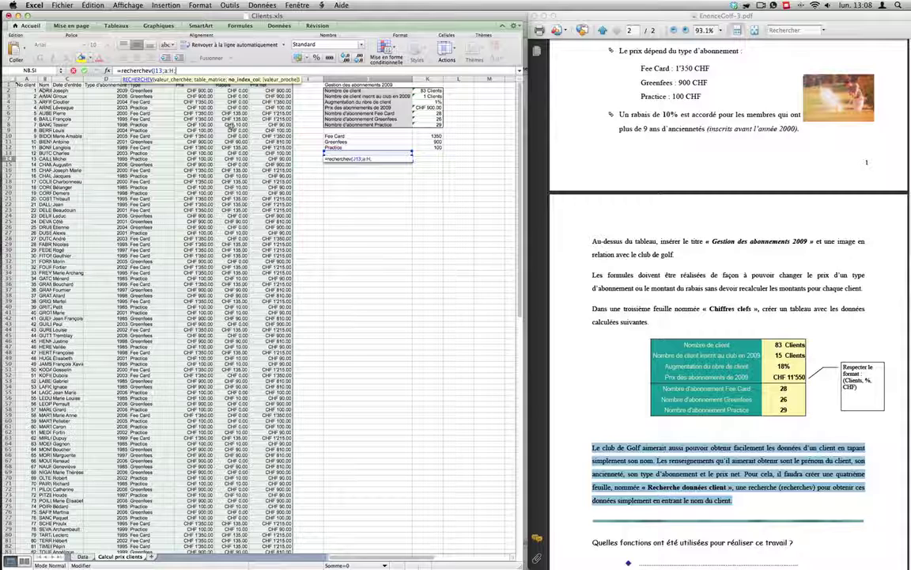
{"action": "type", "text": "3"}
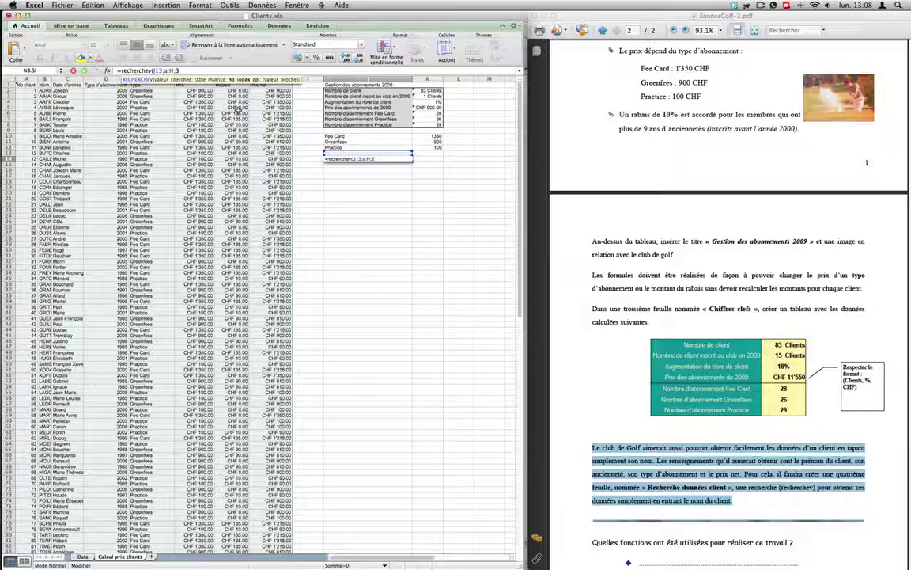
{"action": "type", "text": ";a:H"}
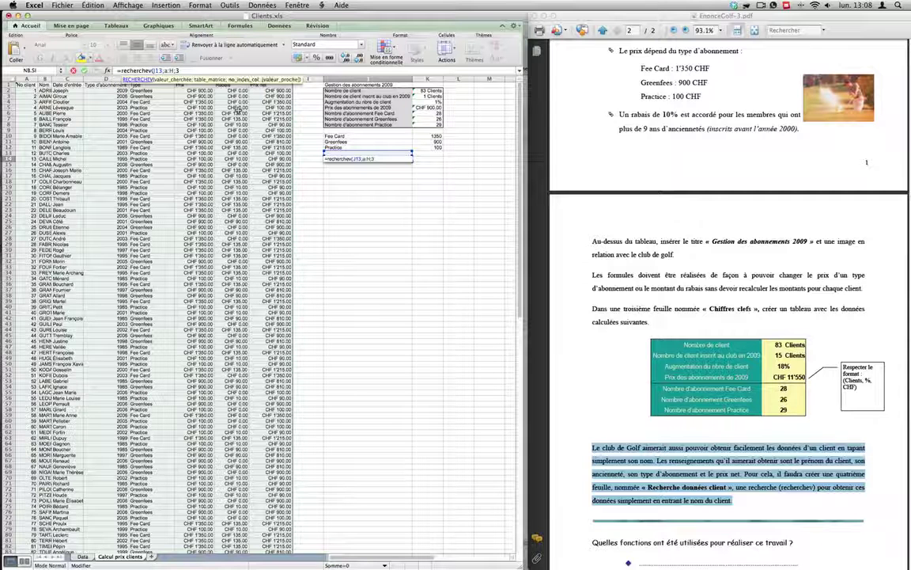
{"action": "type", "text": ";1"}
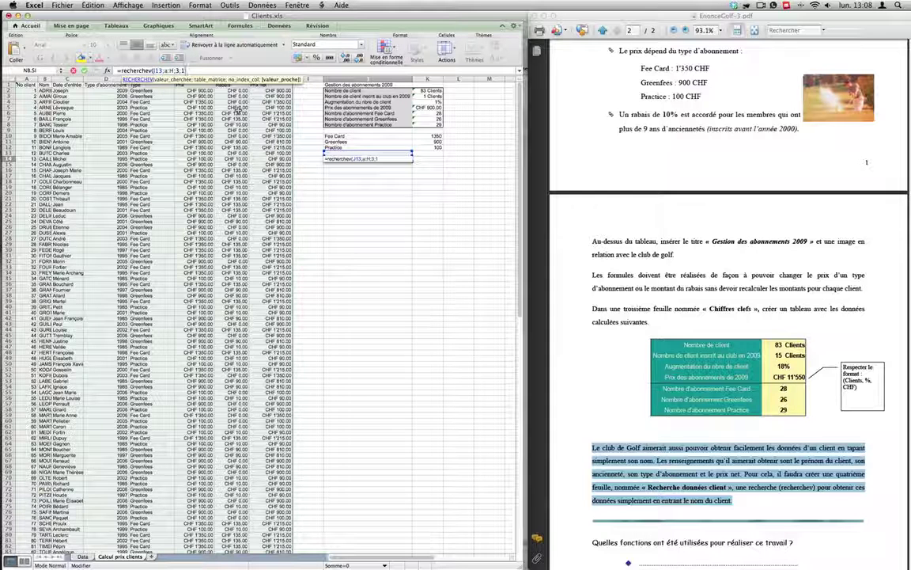
{"action": "key", "text": "Return"}
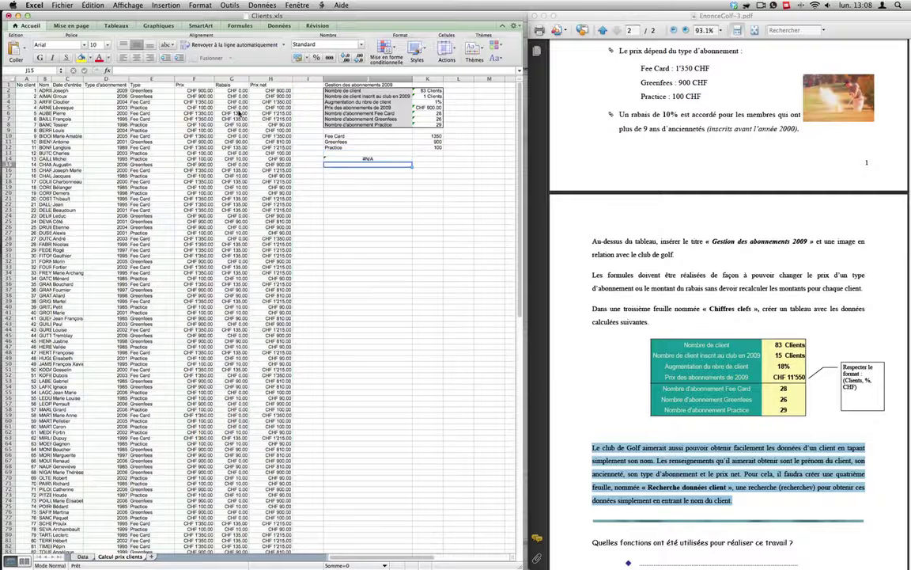
- Enter client number 1 in J13 as the lookup value for the J14 formula
{"action": "key", "text": "Up"}
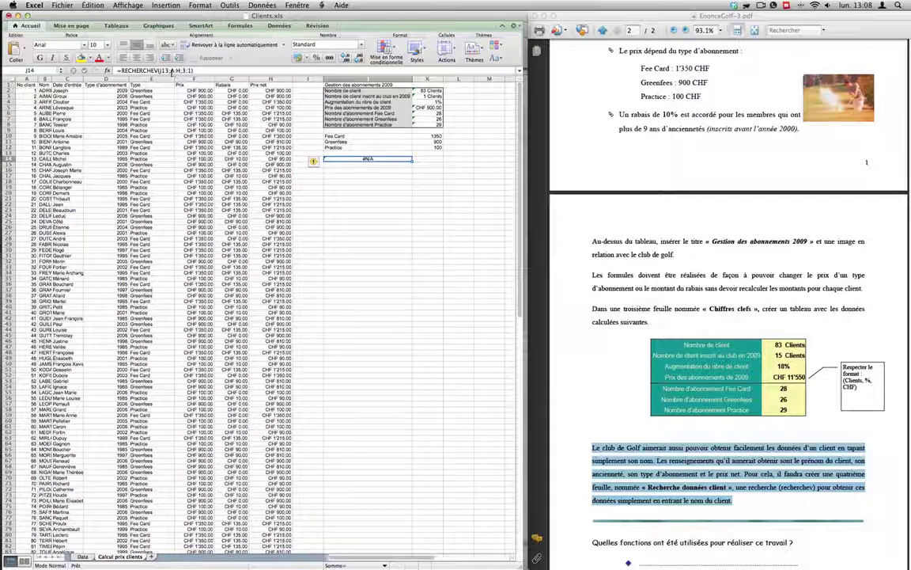
{"action": "left_click", "coordinate": [172, 71]}
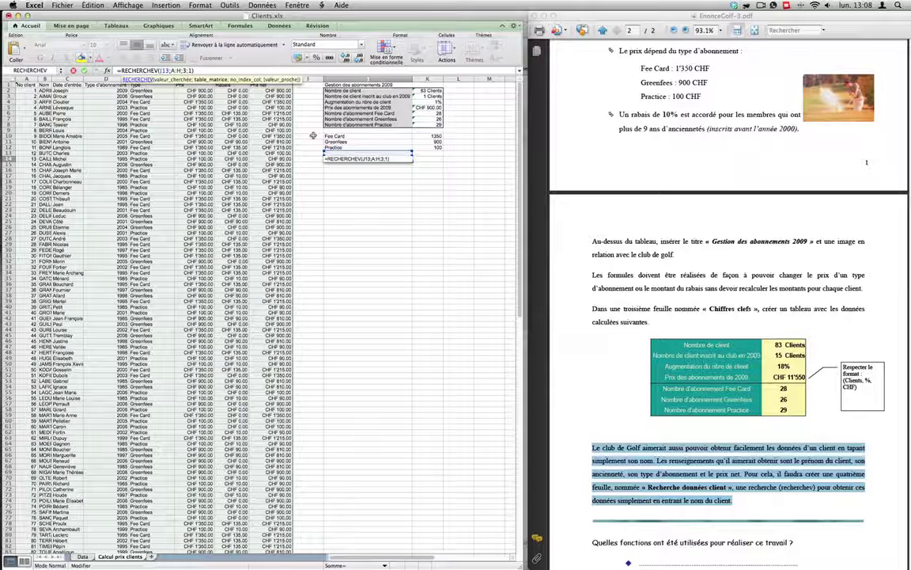
{"action": "left_click", "coordinate": [396, 153]}
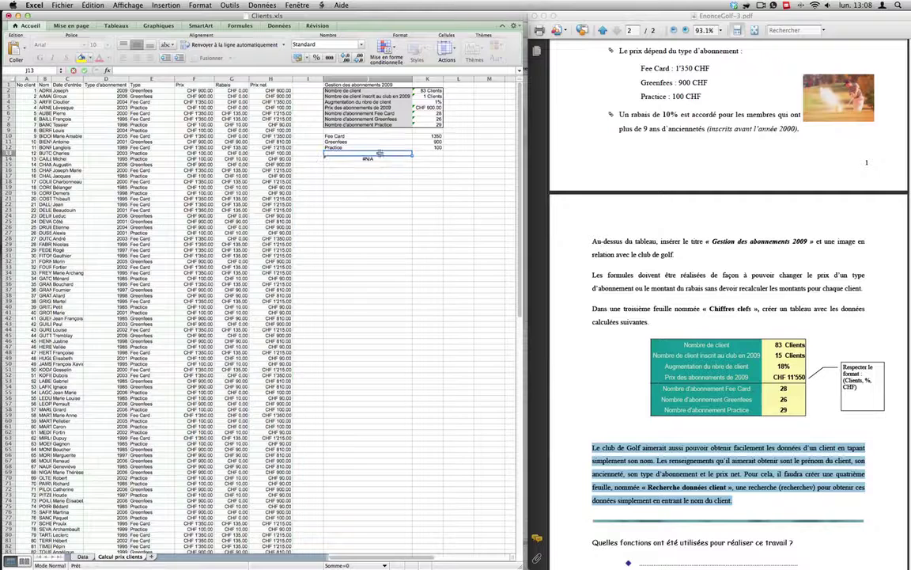
{"action": "type", "text": "1"}
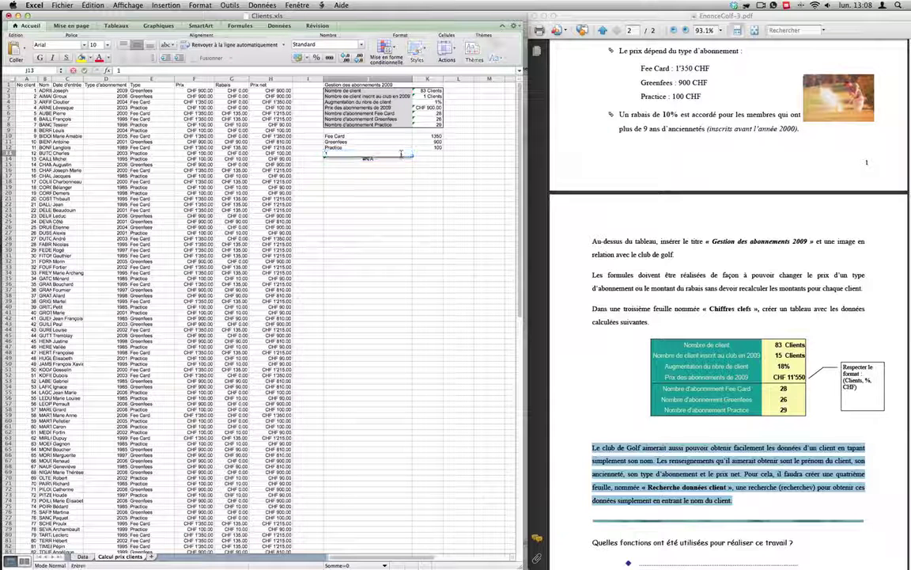
{"action": "key", "text": "Return"}
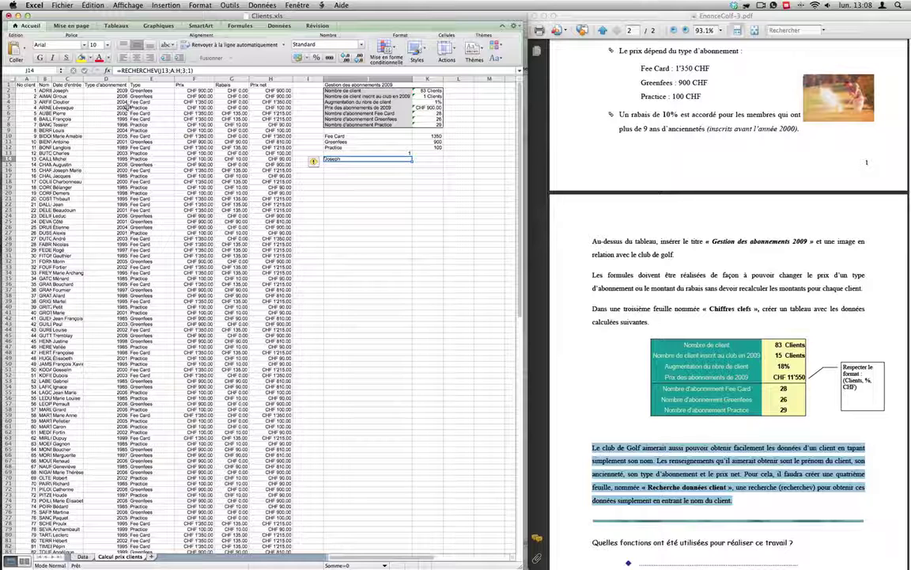
- Shift the lookup down one row by copying its formula to J15 and moving the client number to J14
{"action": "left_click", "coordinate": [340, 154]}
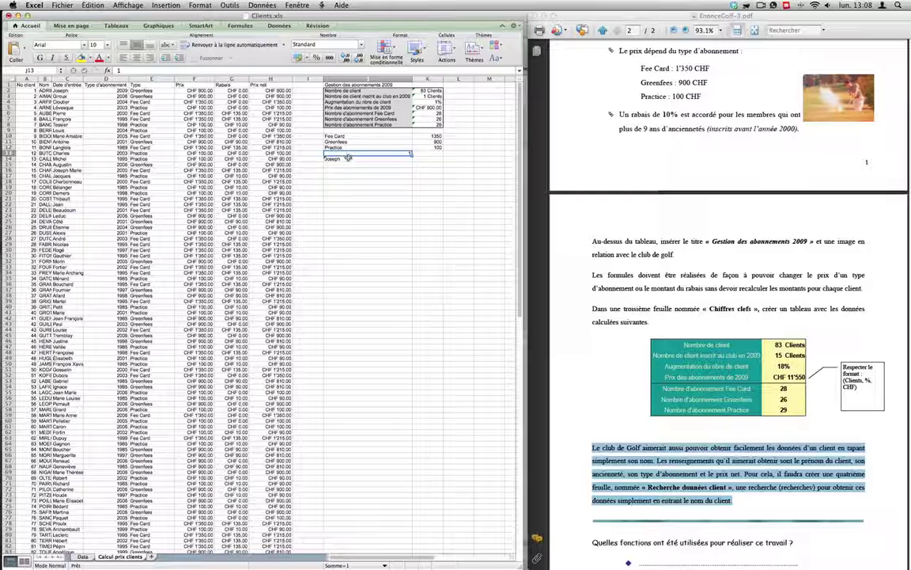
{"action": "left_click", "coordinate": [341, 157]}
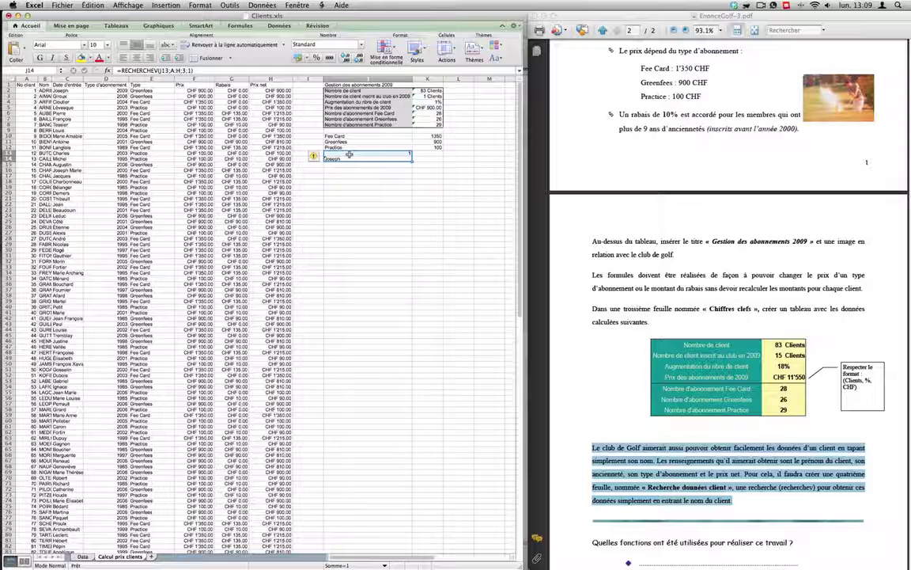
{"action": "key", "text": "super+c"}
{"action": "key", "text": "super+c"}
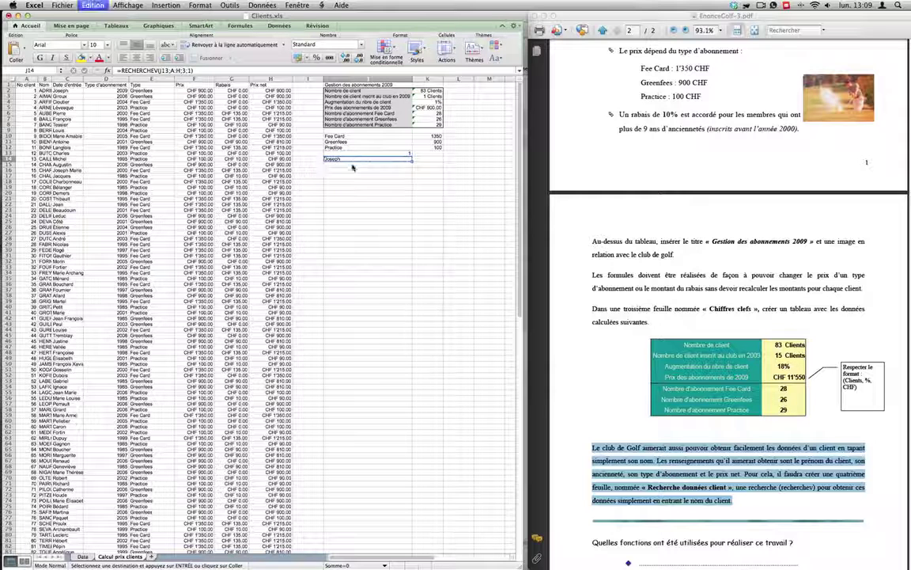
{"action": "left_click", "coordinate": [354, 165]}
{"action": "key", "text": "super+v"}
{"action": "left_click", "coordinate": [393, 154]}
{"action": "key", "text": "super+x"}
{"action": "left_click", "coordinate": [386, 160]}
{"action": "key", "text": "super+v"}
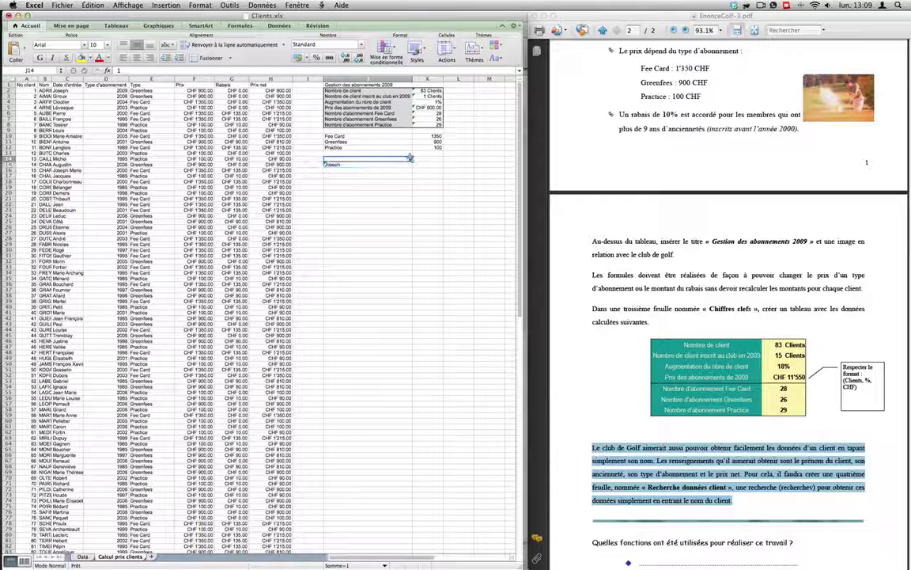
- Try a client's surname as the lookup value in J14 and undo the entry
{"action": "key", "text": "BackSpace"}
{"action": "type", "text": "AD"}
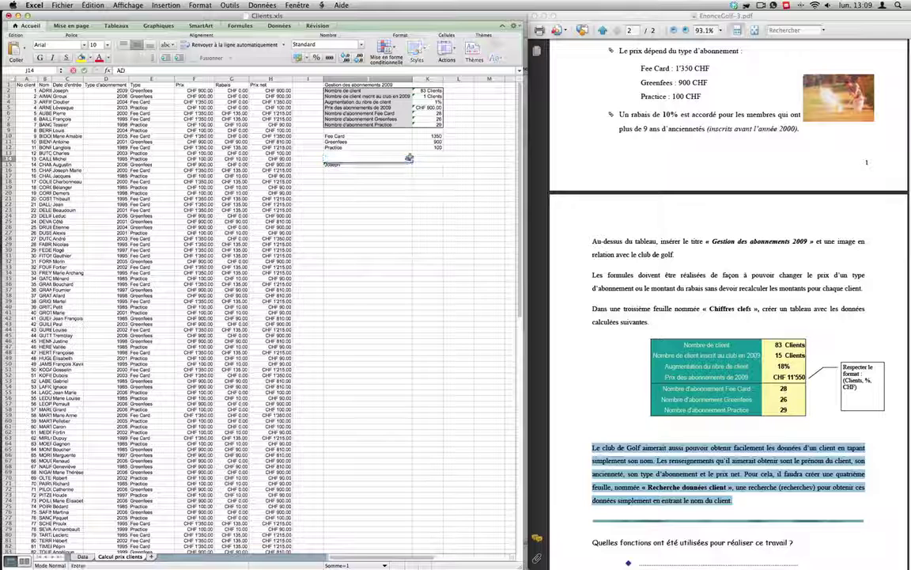
{"action": "type", "text": "RIEN"}
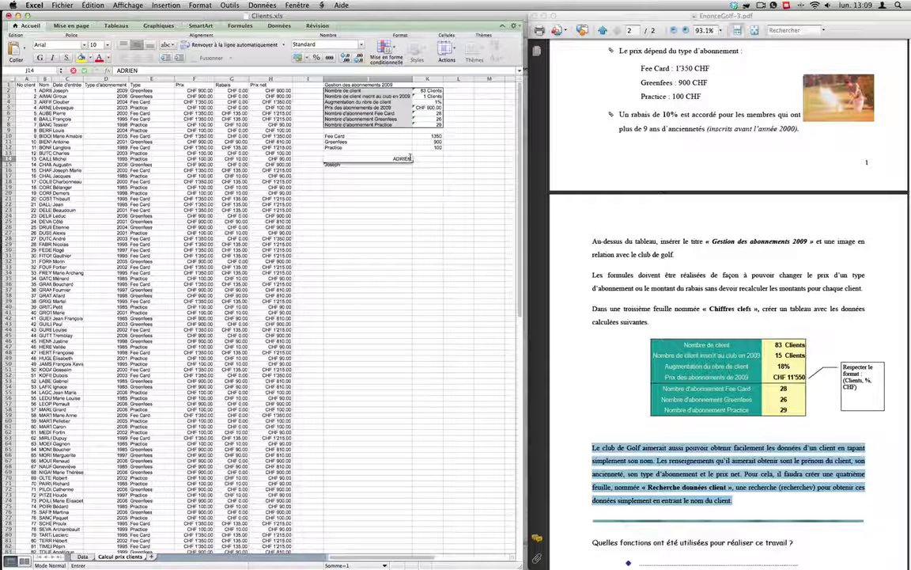
{"action": "key", "text": "Return"}
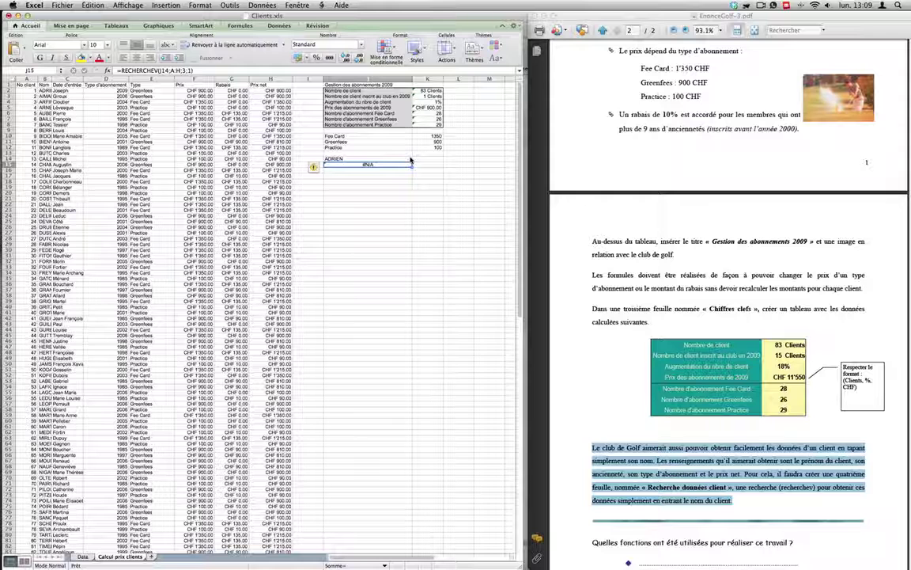
{"action": "key", "text": "super+z"}
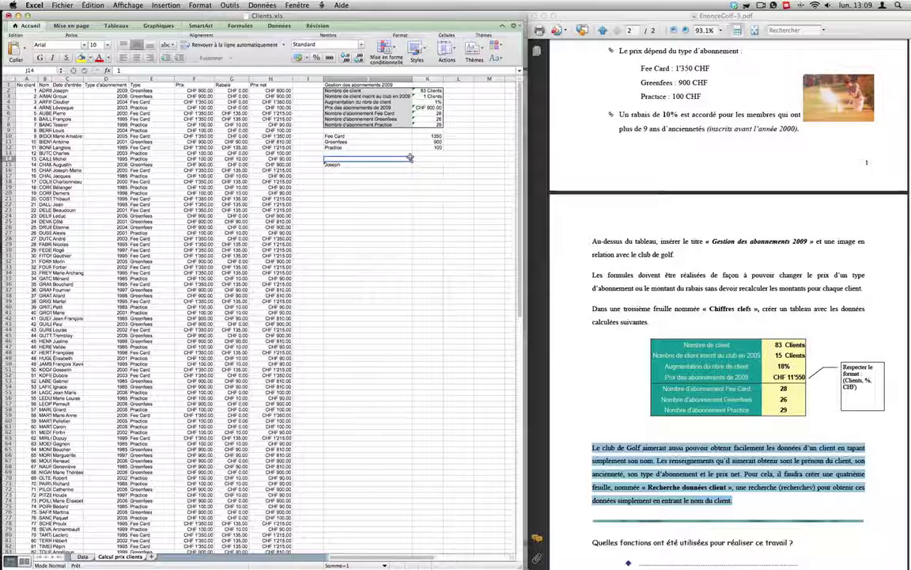
- Widen the Nom column to fit its contents and change the J15 lookup formula to table B:H with column index 2
{"action": "double_click", "coordinate": [49, 79]}
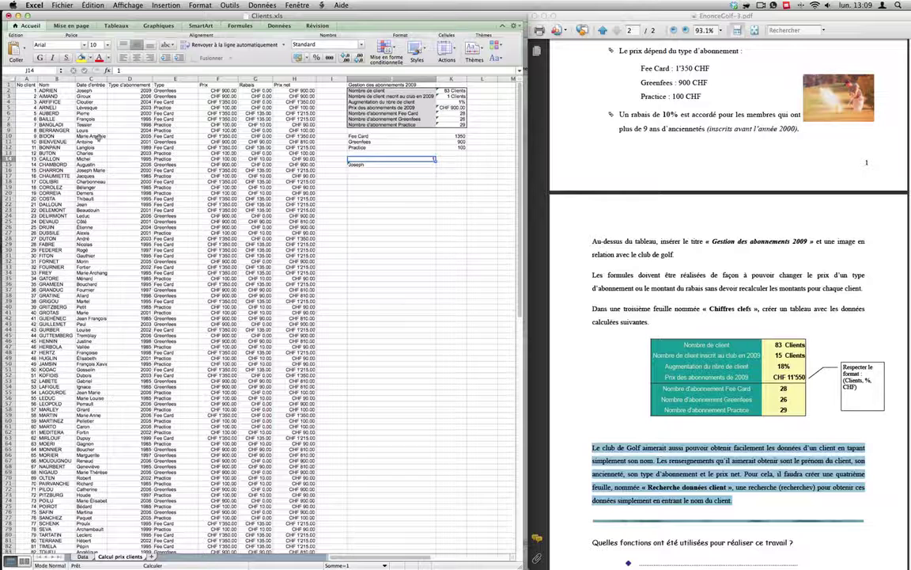
{"action": "left_click", "coordinate": [378, 164]}
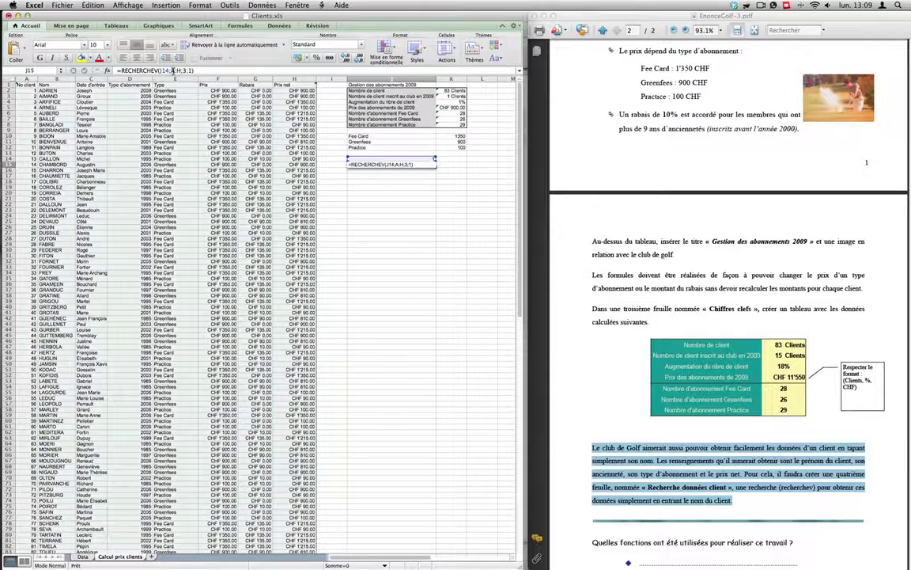
{"action": "left_click", "coordinate": [172, 70]}
{"action": "key", "text": "BackSpace"}
{"action": "type", "text": "B"}
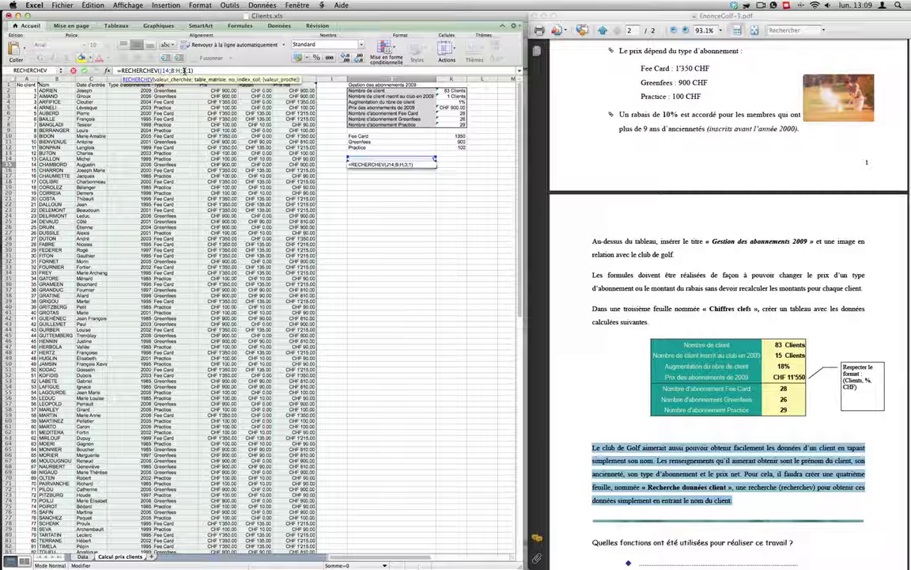
{"action": "double_click", "coordinate": [185, 71]}
{"action": "type", "text": "2"}
{"action": "key", "text": "Return"}
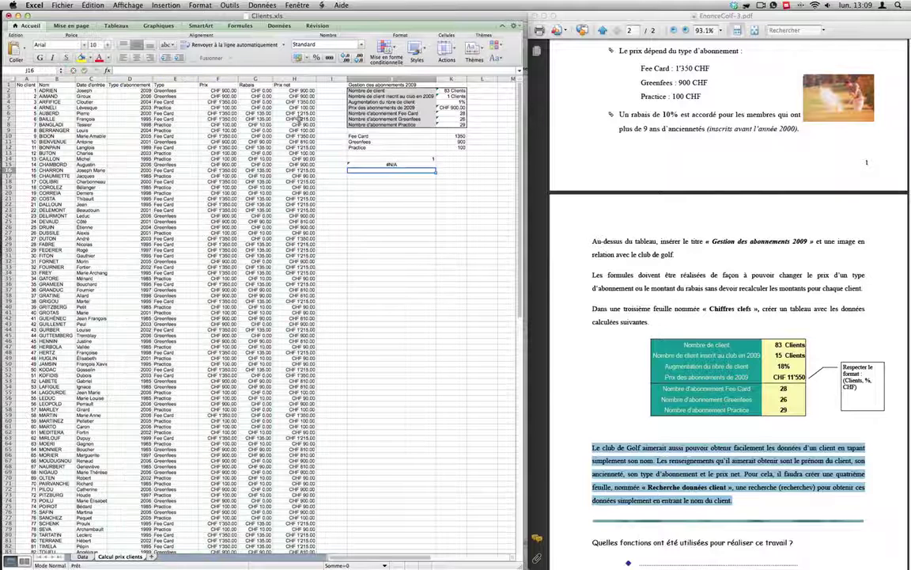
- Enter the first client's surname in J14 as the lookup value
{"action": "left_click", "coordinate": [373, 159]}
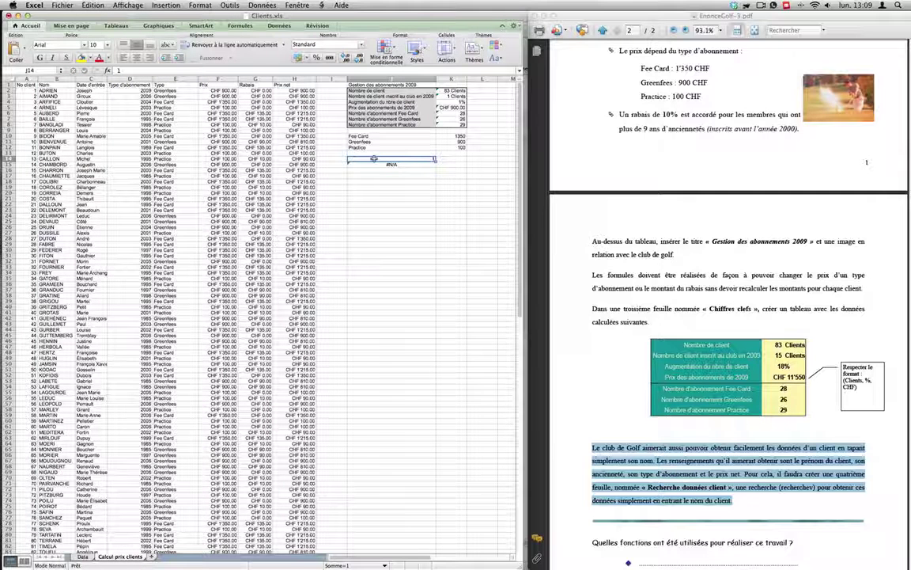
{"action": "type", "text": "ADRIEN"}
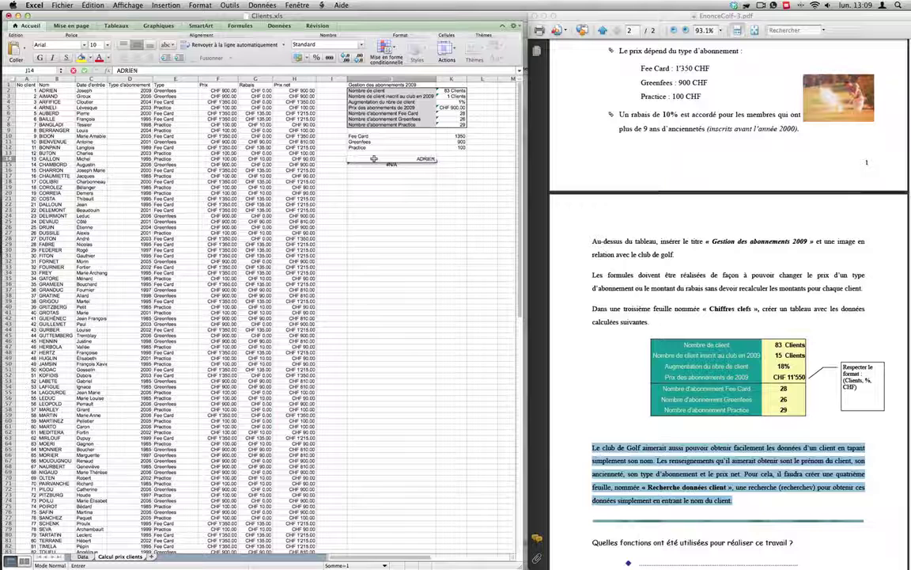
{"action": "key", "text": "Return"}
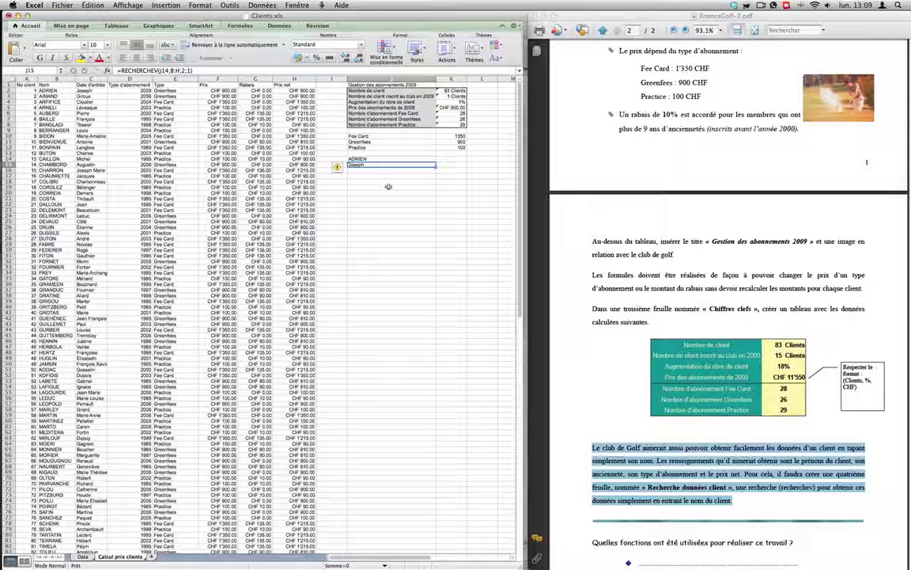
{"action": "left_click", "coordinate": [388, 190]}
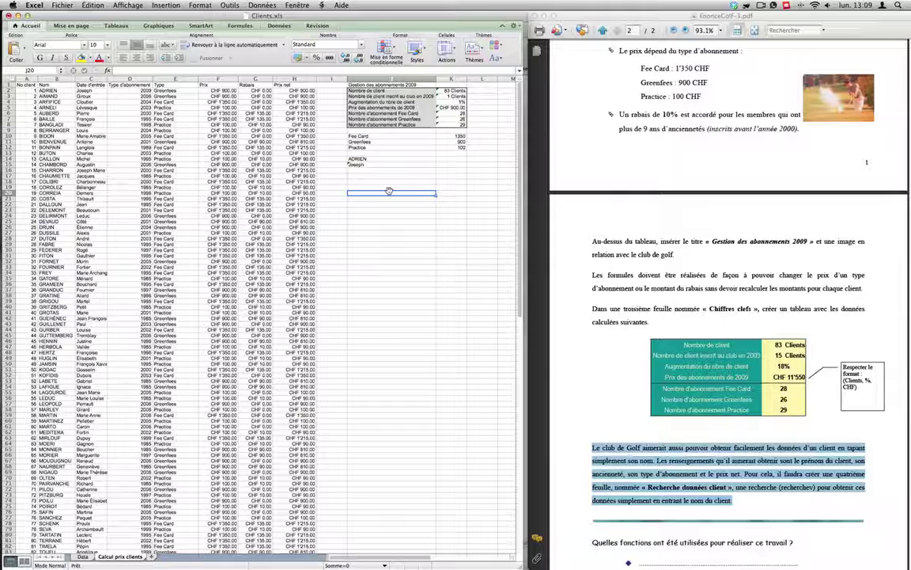
- Copy the J15 lookup formula unchanged into J16 and set its column index to 7 for the net price
{"action": "left_click", "coordinate": [413, 168]}
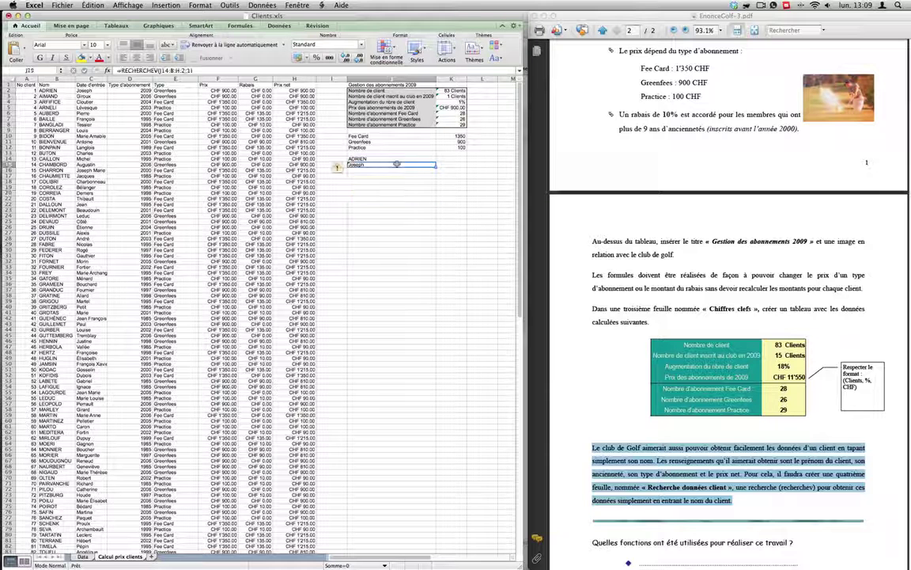
{"action": "left_click_drag", "start_coordinate": [196, 72], "coordinate": [118, 70]}
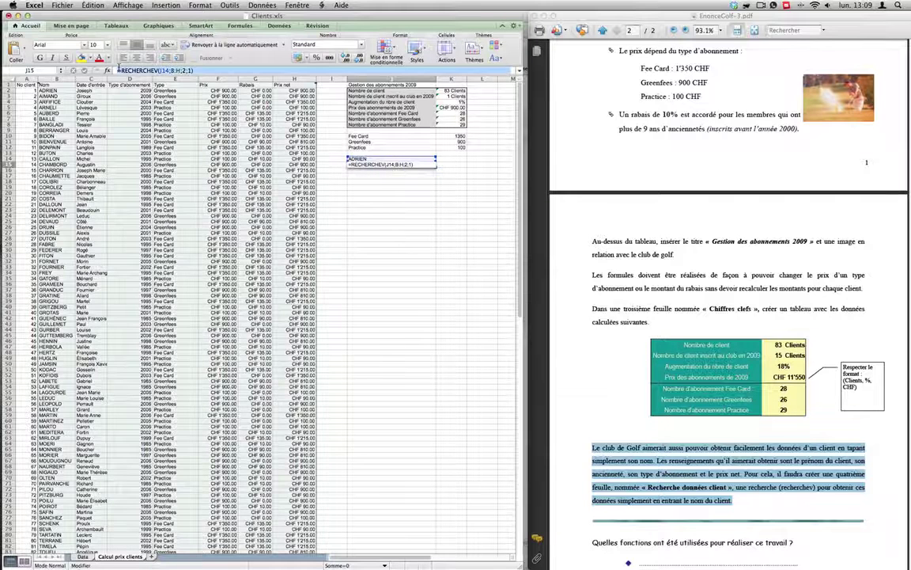
{"action": "key", "text": "Escape"}
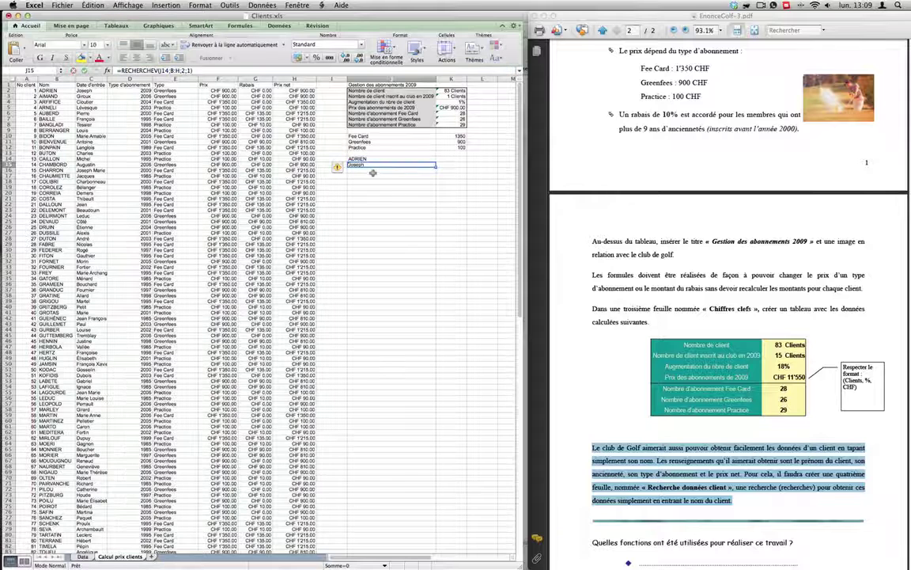
{"action": "left_click", "coordinate": [371, 171]}
{"action": "key", "text": "ctrl+v"}
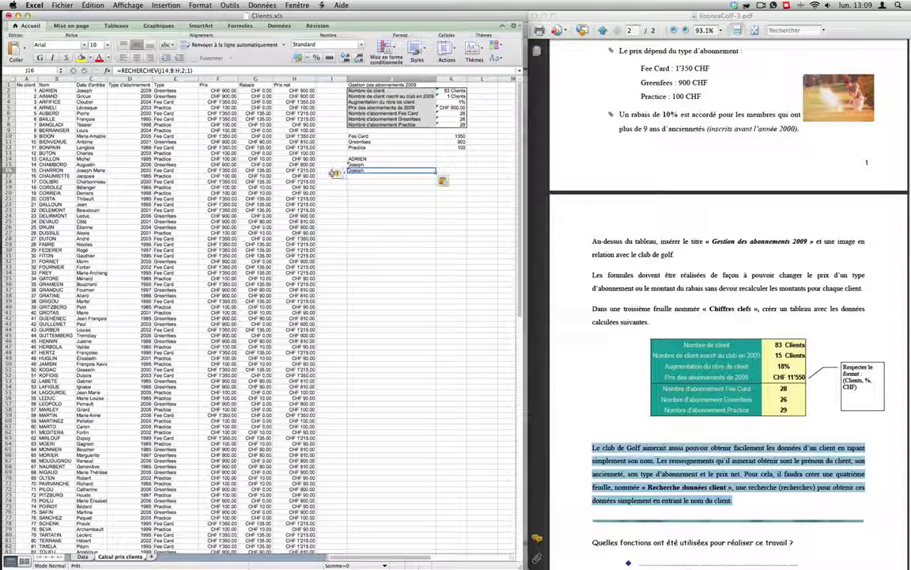
{"action": "left_click", "coordinate": [174, 71]}
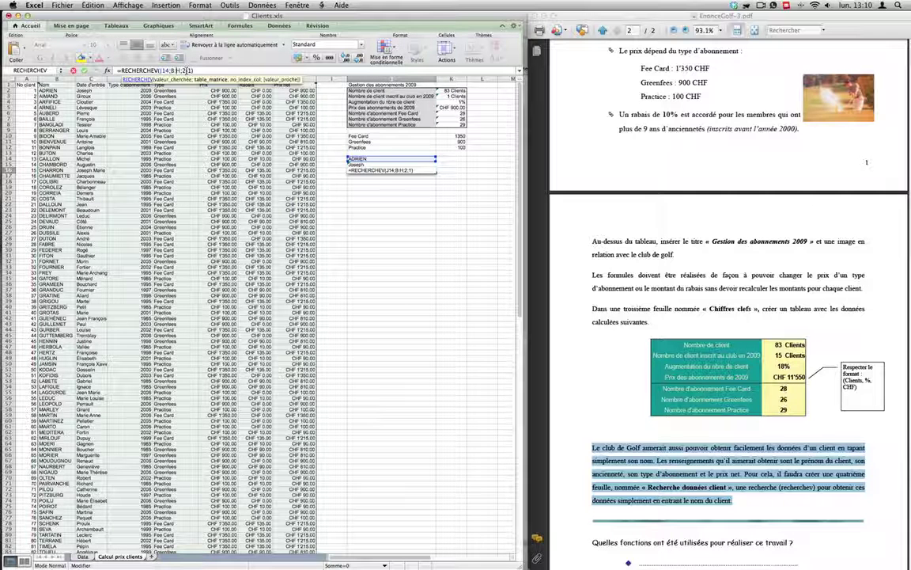
{"action": "left_click", "coordinate": [184, 70]}
{"action": "type", "text": "7"}
{"action": "key", "text": "Return"}
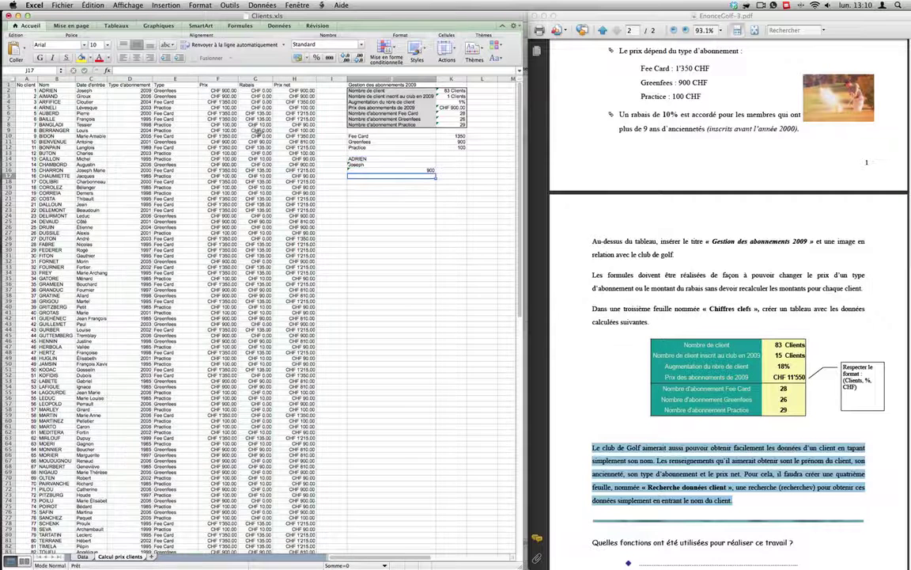
- Copy only the currency format of net price cell H2 onto the lookup result in J16
{"action": "left_click", "coordinate": [303, 91]}
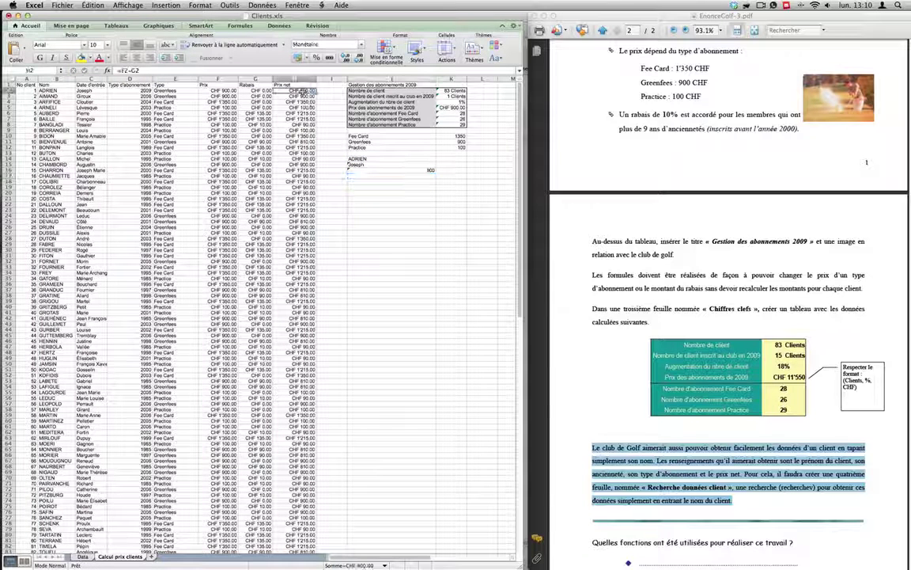
{"action": "key", "text": "super+c"}
{"action": "right_click", "coordinate": [397, 170]}
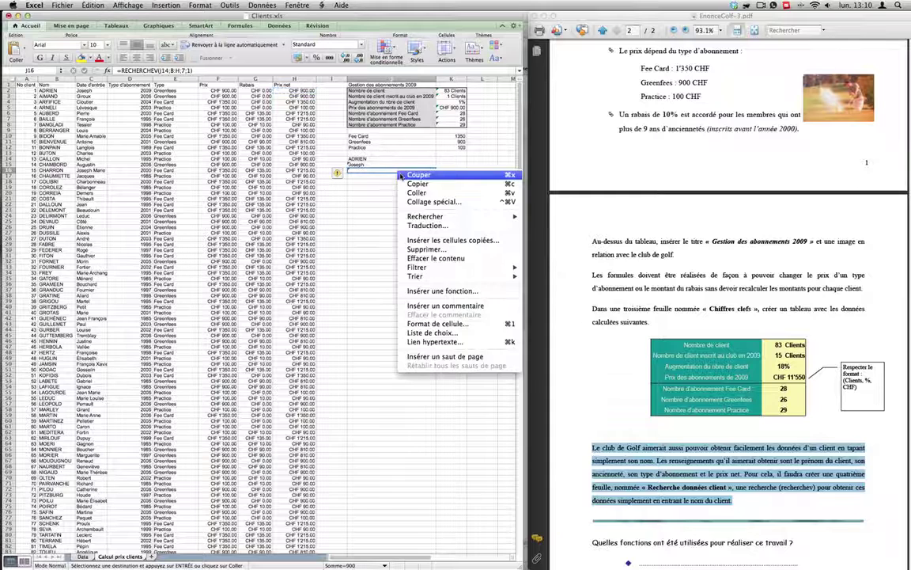
{"action": "left_click", "coordinate": [420, 200]}
{"action": "left_click", "coordinate": [302, 152]}
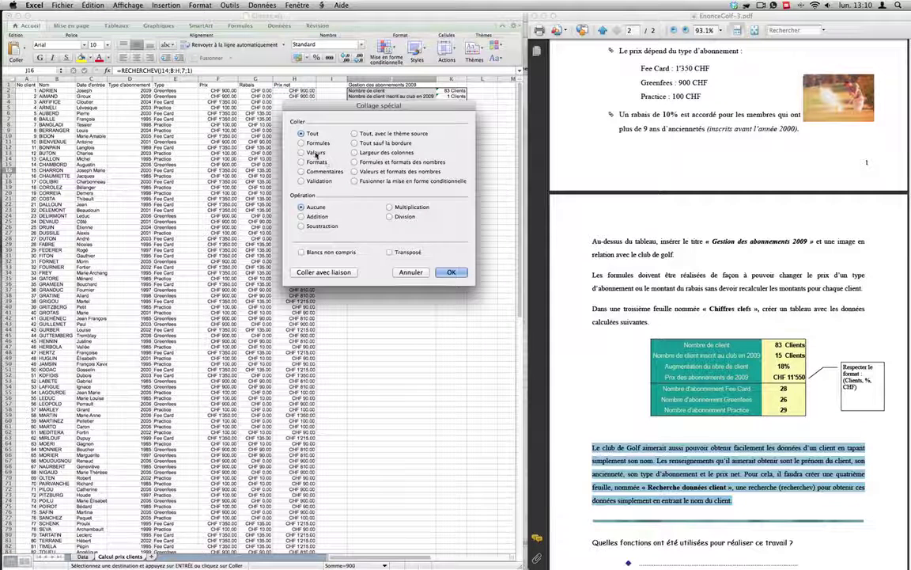
{"action": "left_click", "coordinate": [449, 272]}
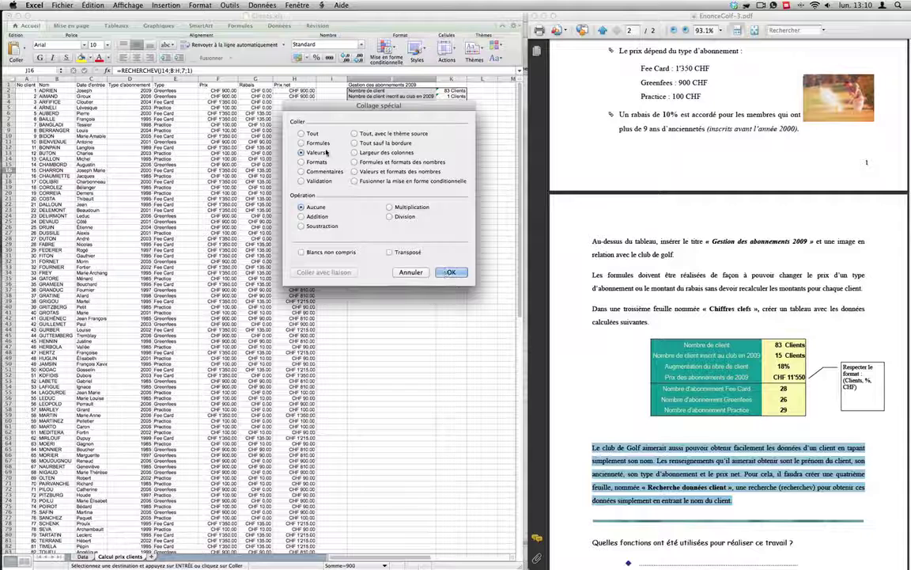
{"action": "left_click", "coordinate": [301, 162]}
{"action": "left_click", "coordinate": [451, 272]}
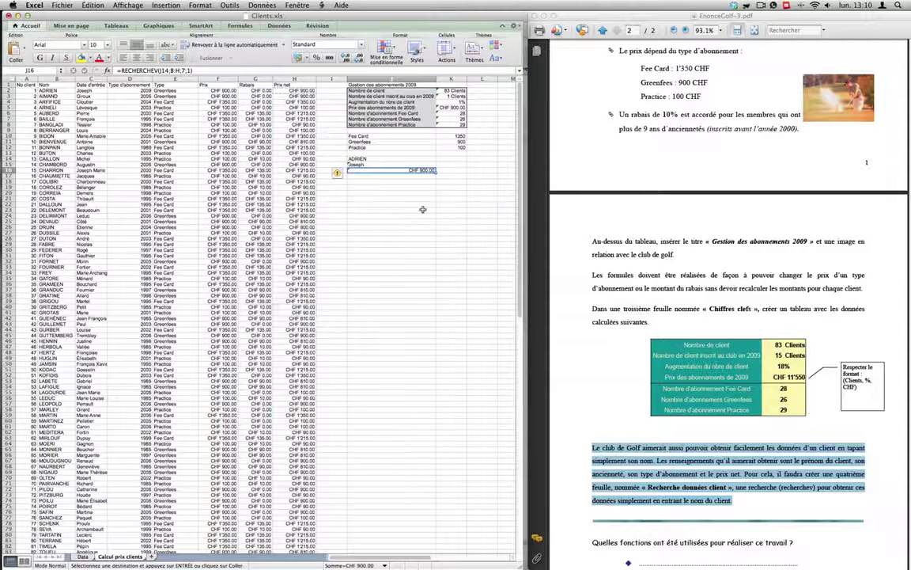
- Move the two lookup formulas from J15:J16 to K15:K16
{"action": "left_click", "coordinate": [373, 167]}
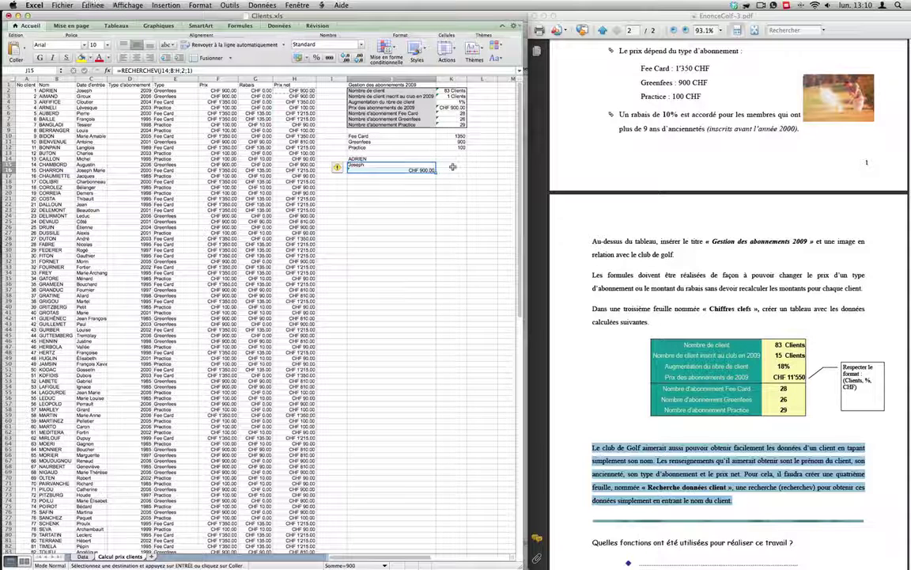
{"action": "left_click", "coordinate": [450, 166]}
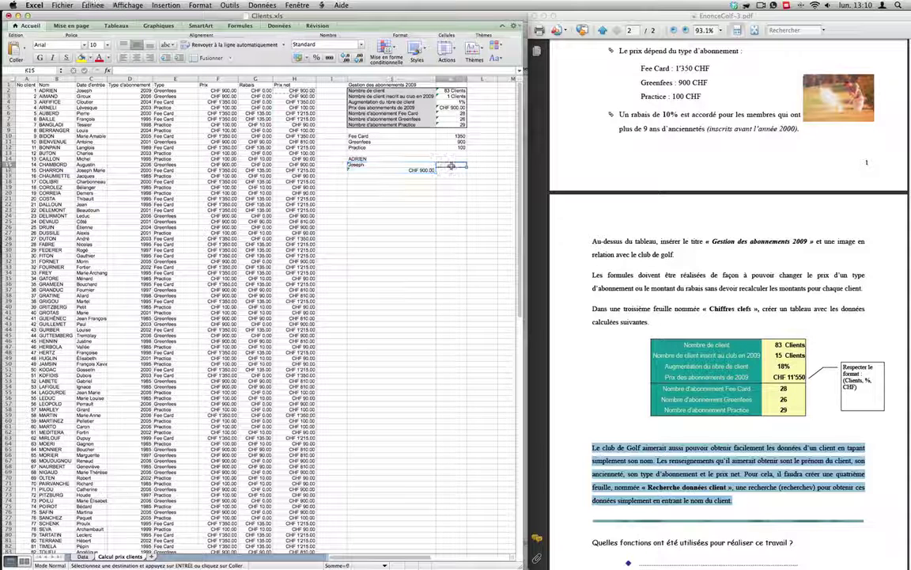
{"action": "key", "text": "Return"}
- Try to transfer the client's surname from J14 to K14 with both cells selected
{"action": "left_click", "coordinate": [399, 160]}
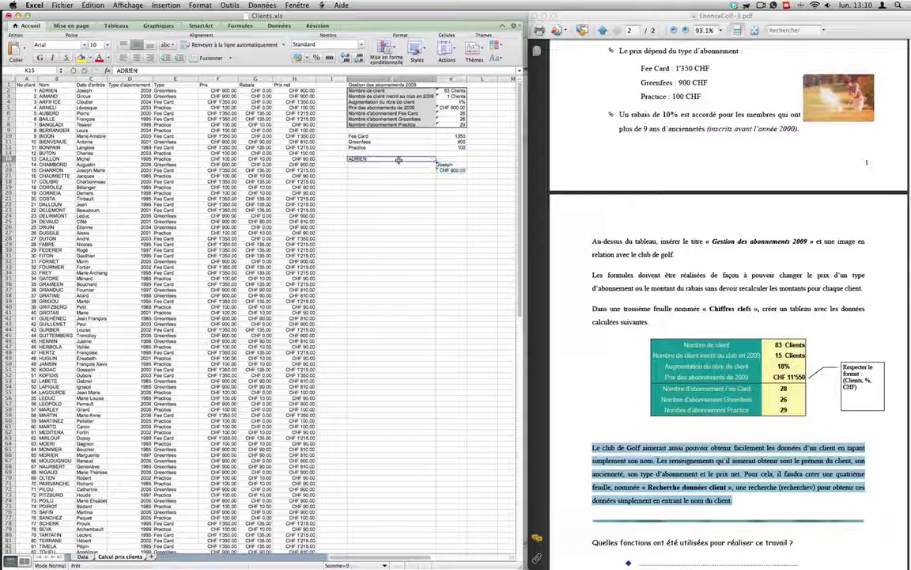
{"action": "left_click", "coordinate": [452, 158]}
{"action": "key", "text": "super+c"}
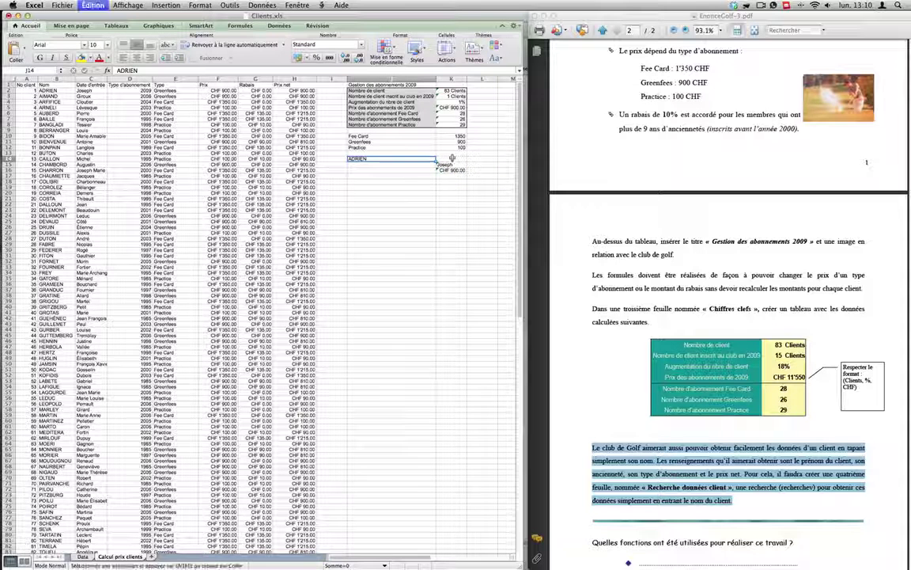
{"action": "key", "text": "super+v"}
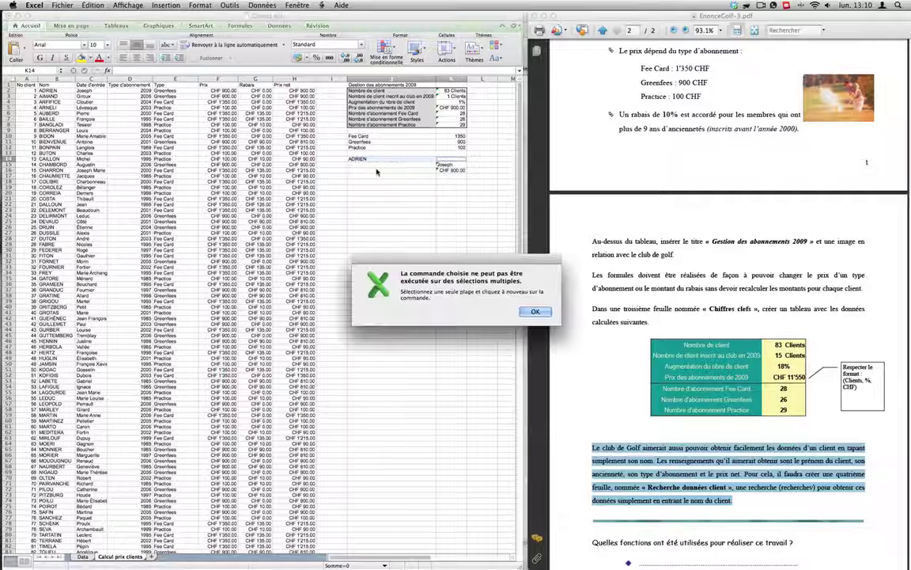
{"action": "left_click", "coordinate": [482, 281]}
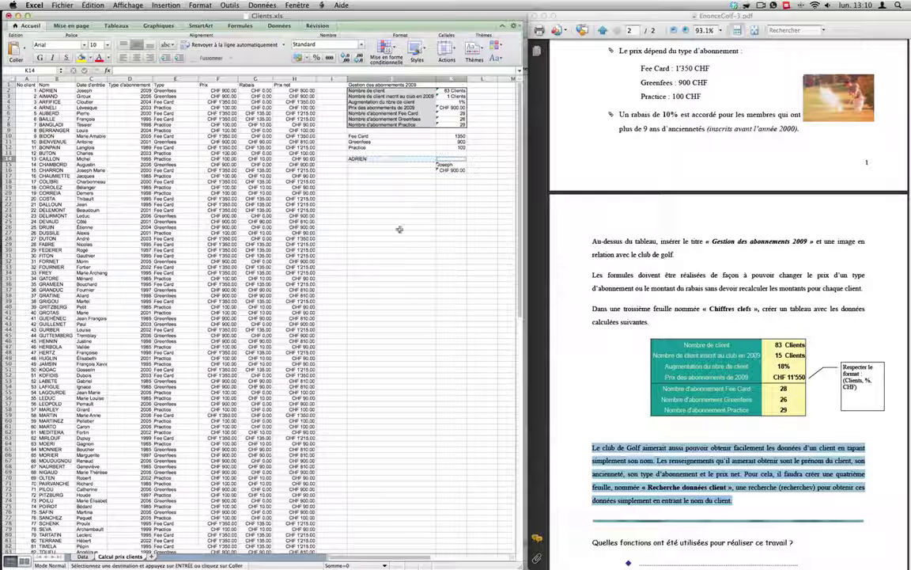
- Copy the client's surname from J14 into K14
{"action": "left_click", "coordinate": [391, 159]}
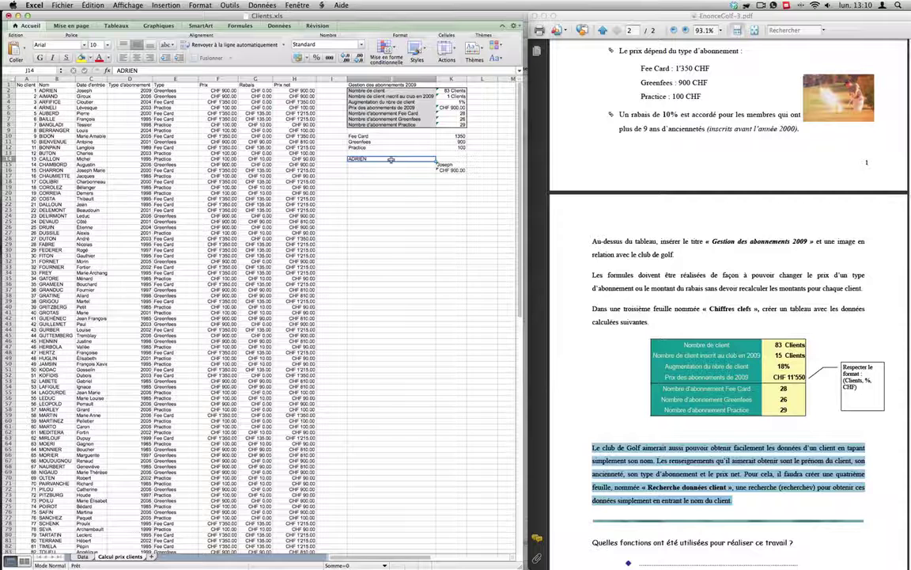
{"action": "key", "text": "super+c"}
{"action": "key", "text": "Right"}
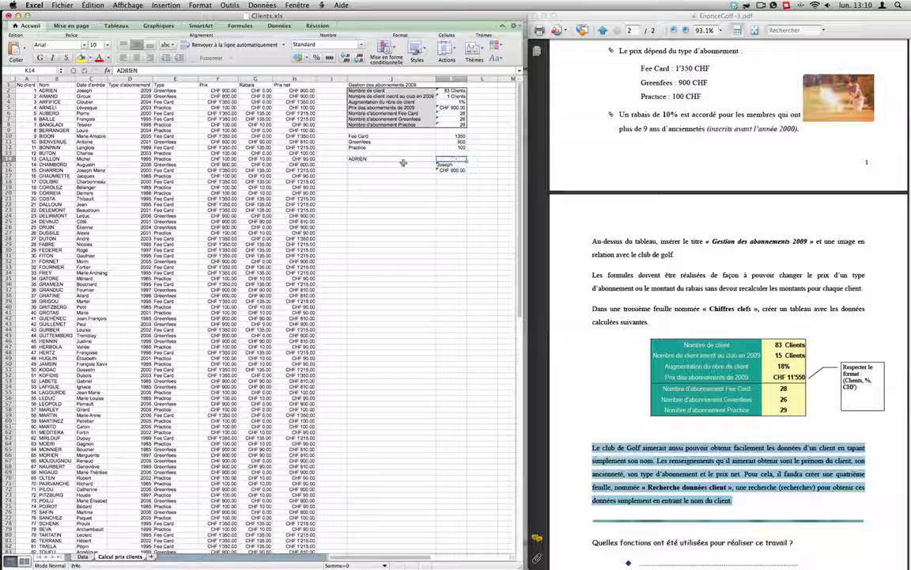
- Replace the surname in J14 with the label Nom, and label J15 Prénom and J16 Prix net
{"action": "left_click", "coordinate": [387, 160]}
{"action": "key", "text": "Delete"}
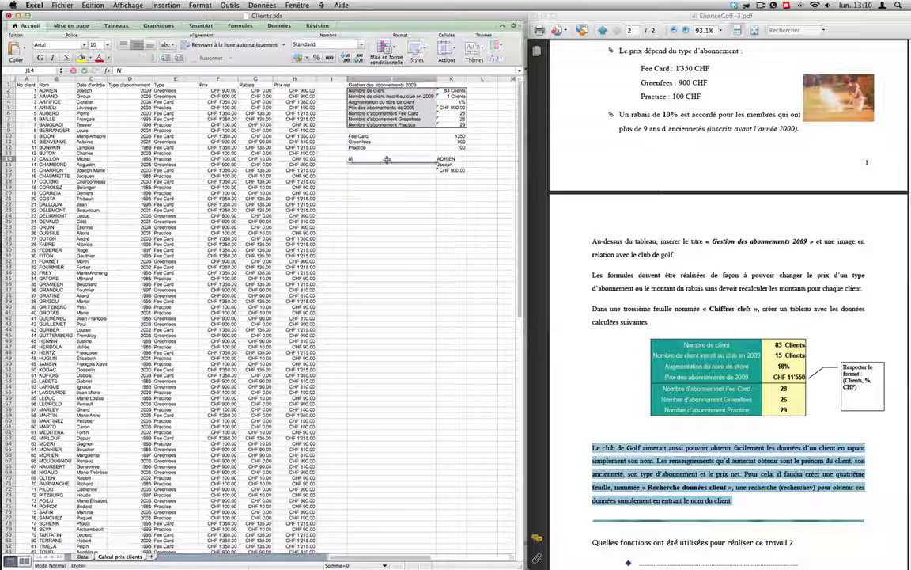
{"action": "type", "text": "NOM"}
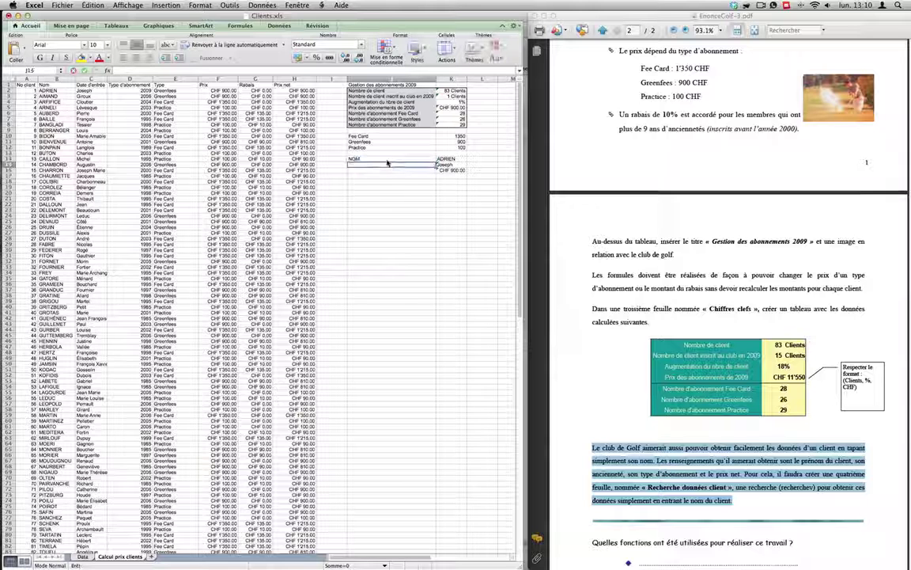
{"action": "key", "text": "Up"}
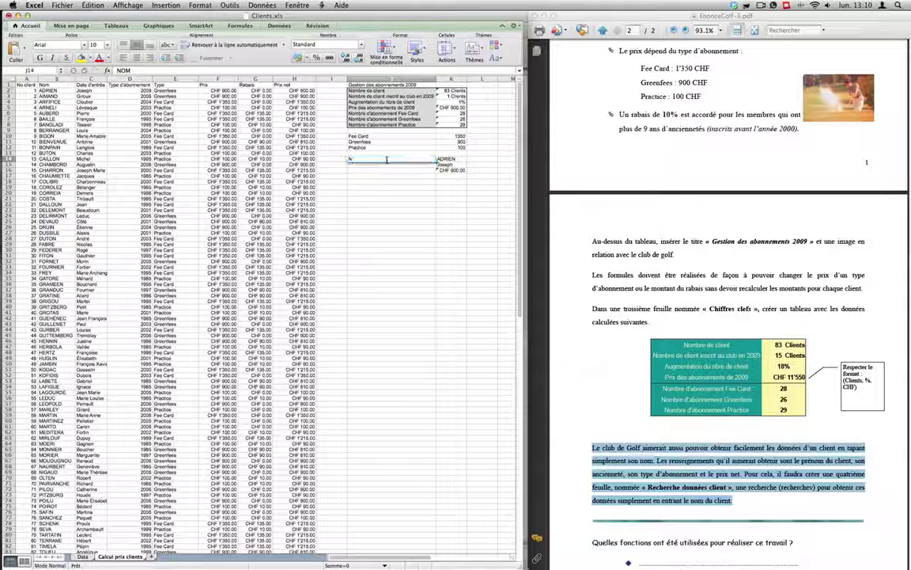
{"action": "key", "text": "Down"}
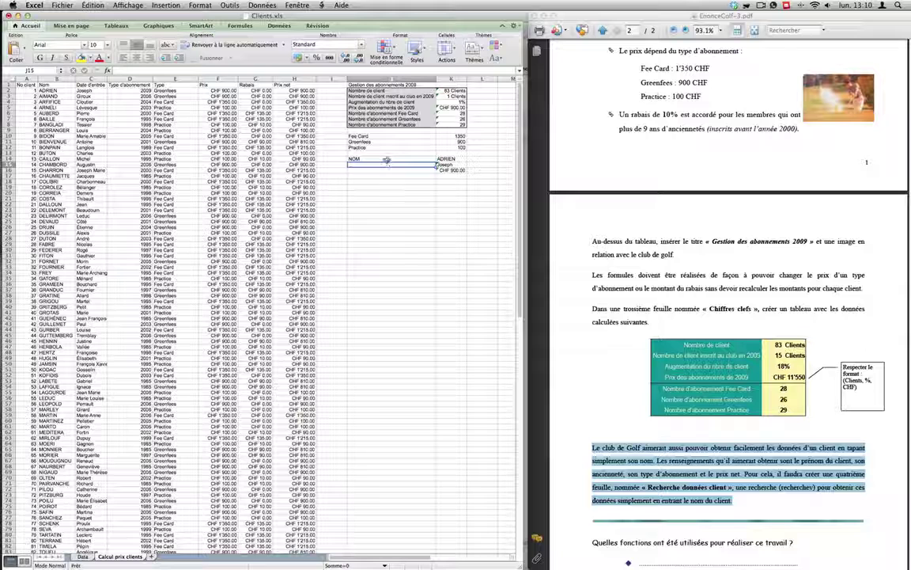
{"action": "left_click", "coordinate": [386, 160]}
{"action": "type", "text": "Nom"}
{"action": "key", "text": "Return"}
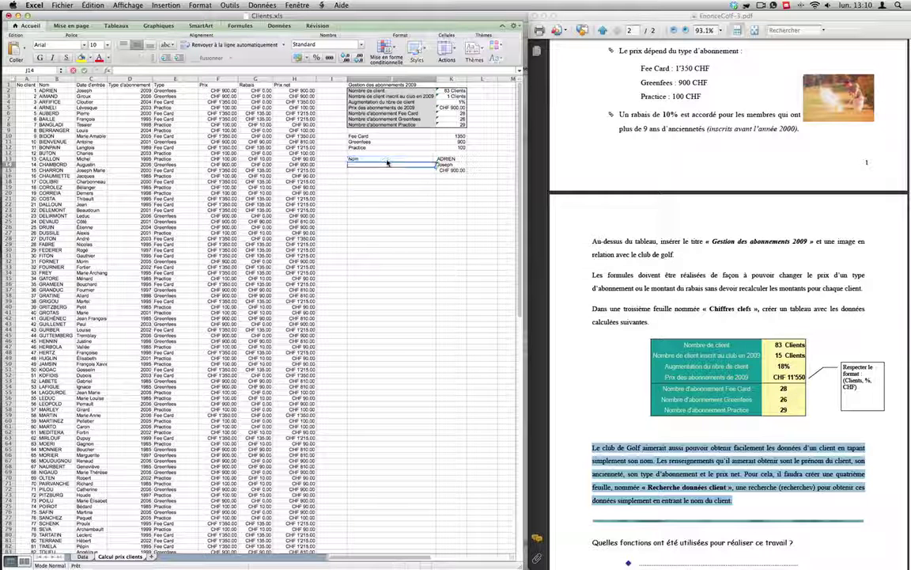
{"action": "type", "text": "P"}
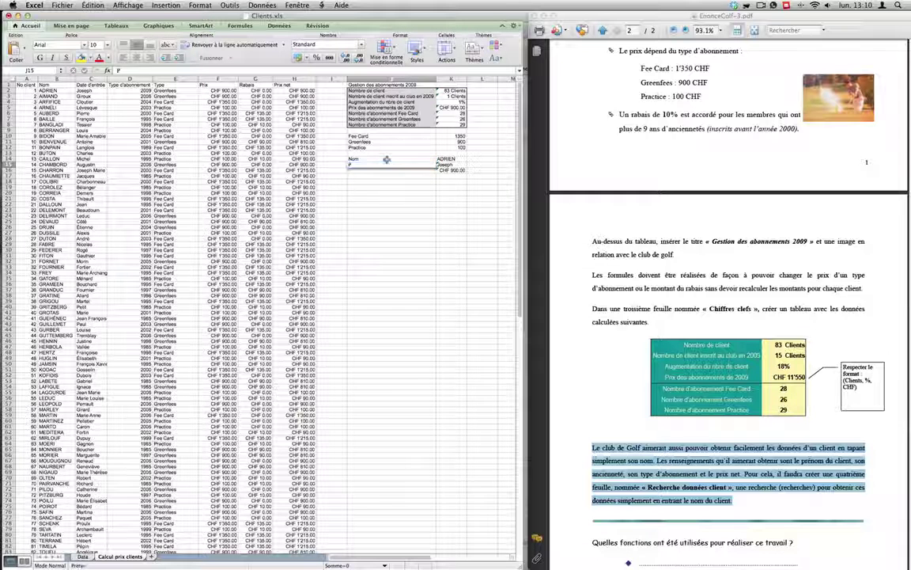
{"action": "type", "text": "rénom"}
{"action": "key", "text": "Return"}
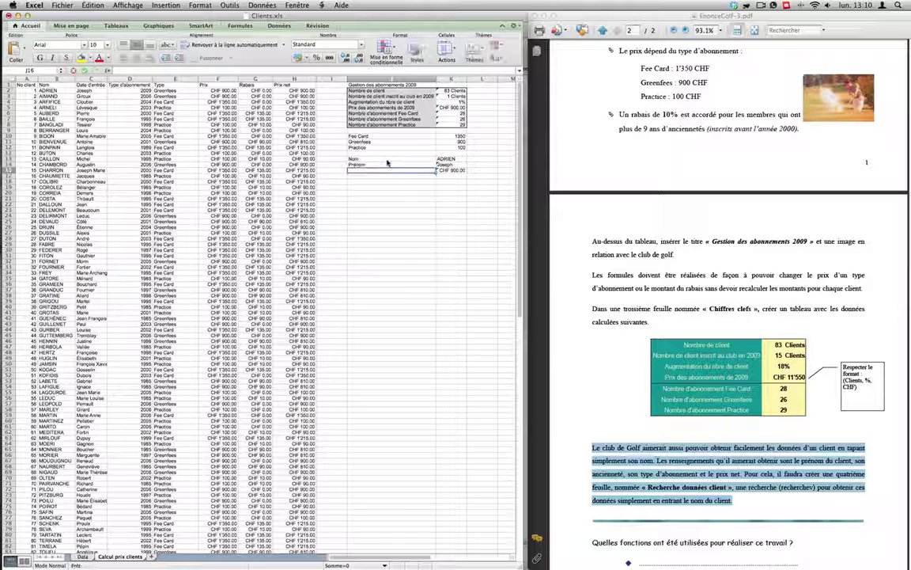
{"action": "type", "text": "Prix net"}
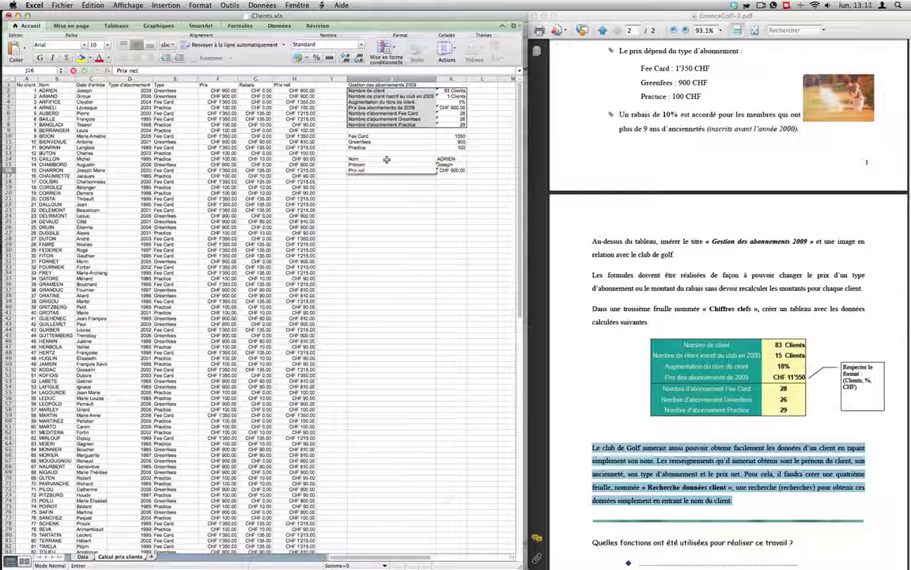
- Finish the Prix net label in J16 and set the font colour of the surname in K14 to a blue theme colour
{"action": "key", "text": "Return"}
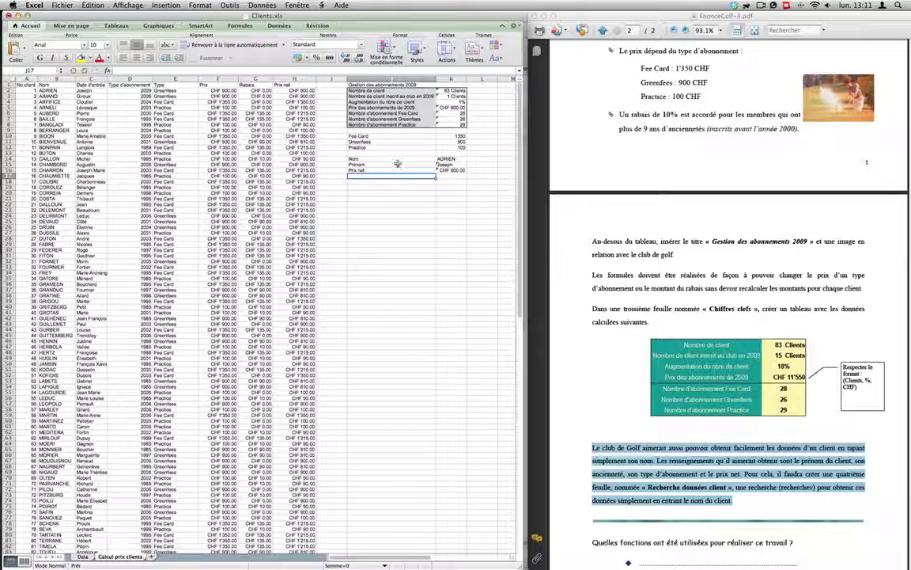
{"action": "left_click_drag", "start_coordinate": [396, 159], "coordinate": [444, 159]}
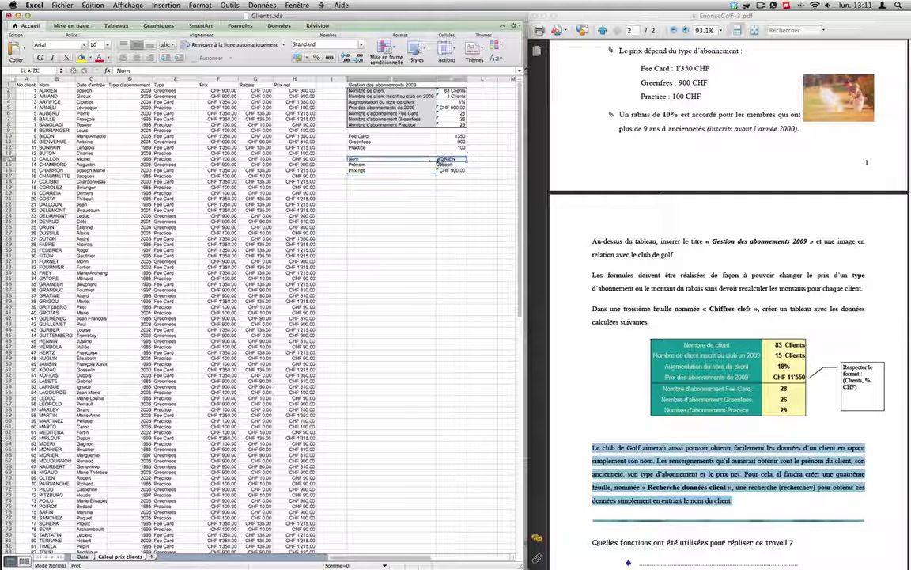
{"action": "left_click", "coordinate": [449, 159]}
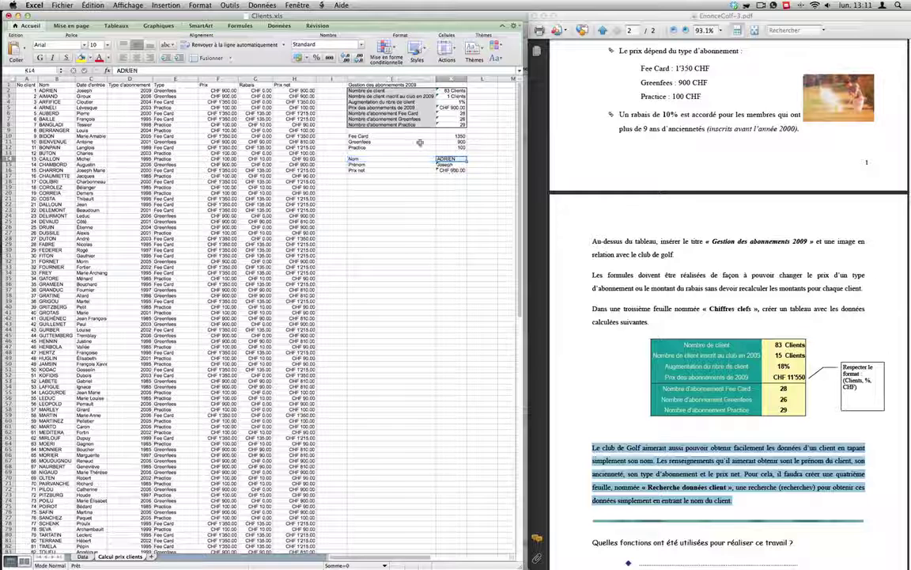
{"action": "left_click", "coordinate": [103, 59]}
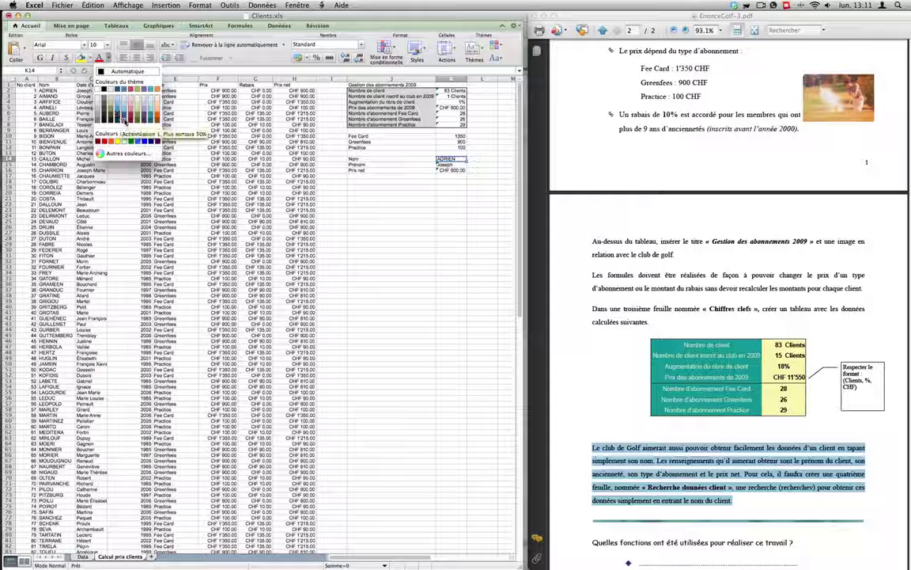
{"action": "left_click", "coordinate": [124, 89]}
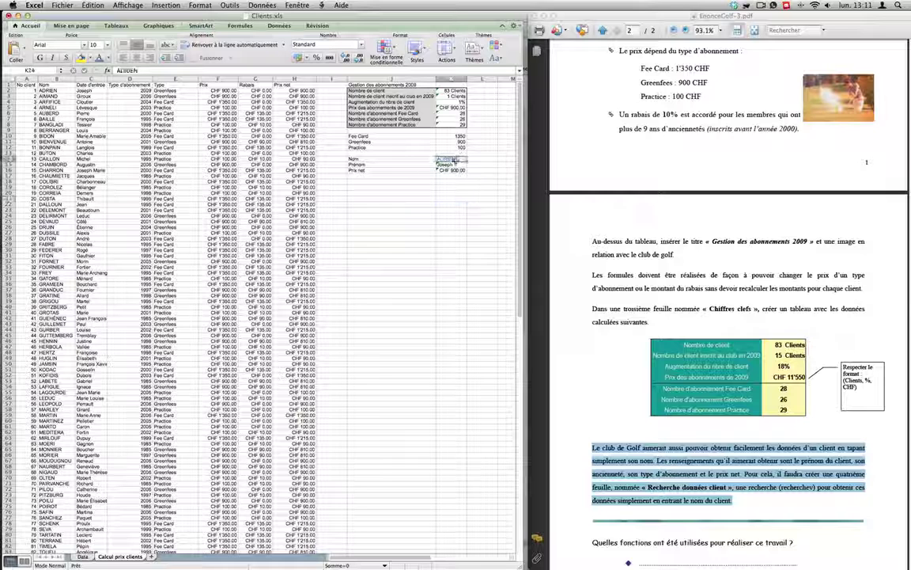
{"action": "left_click", "coordinate": [455, 161]}
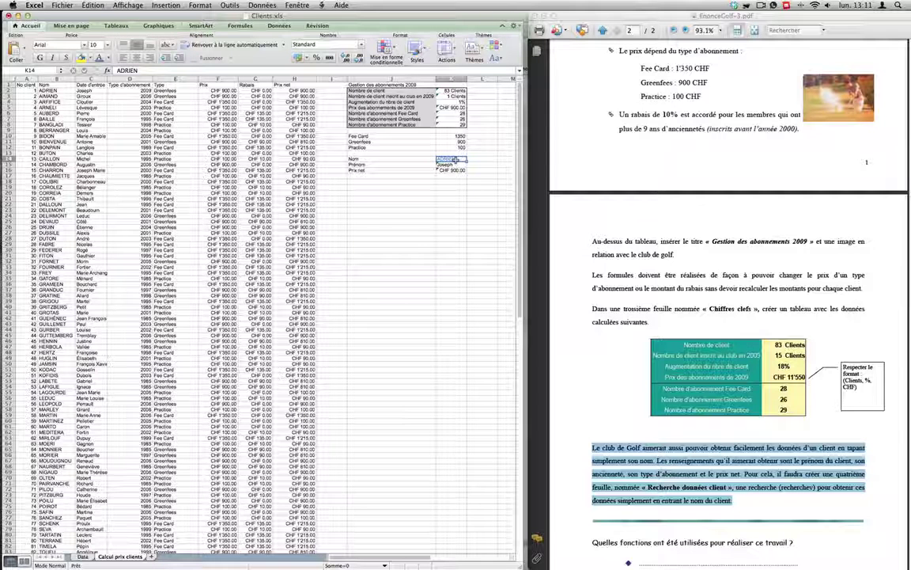